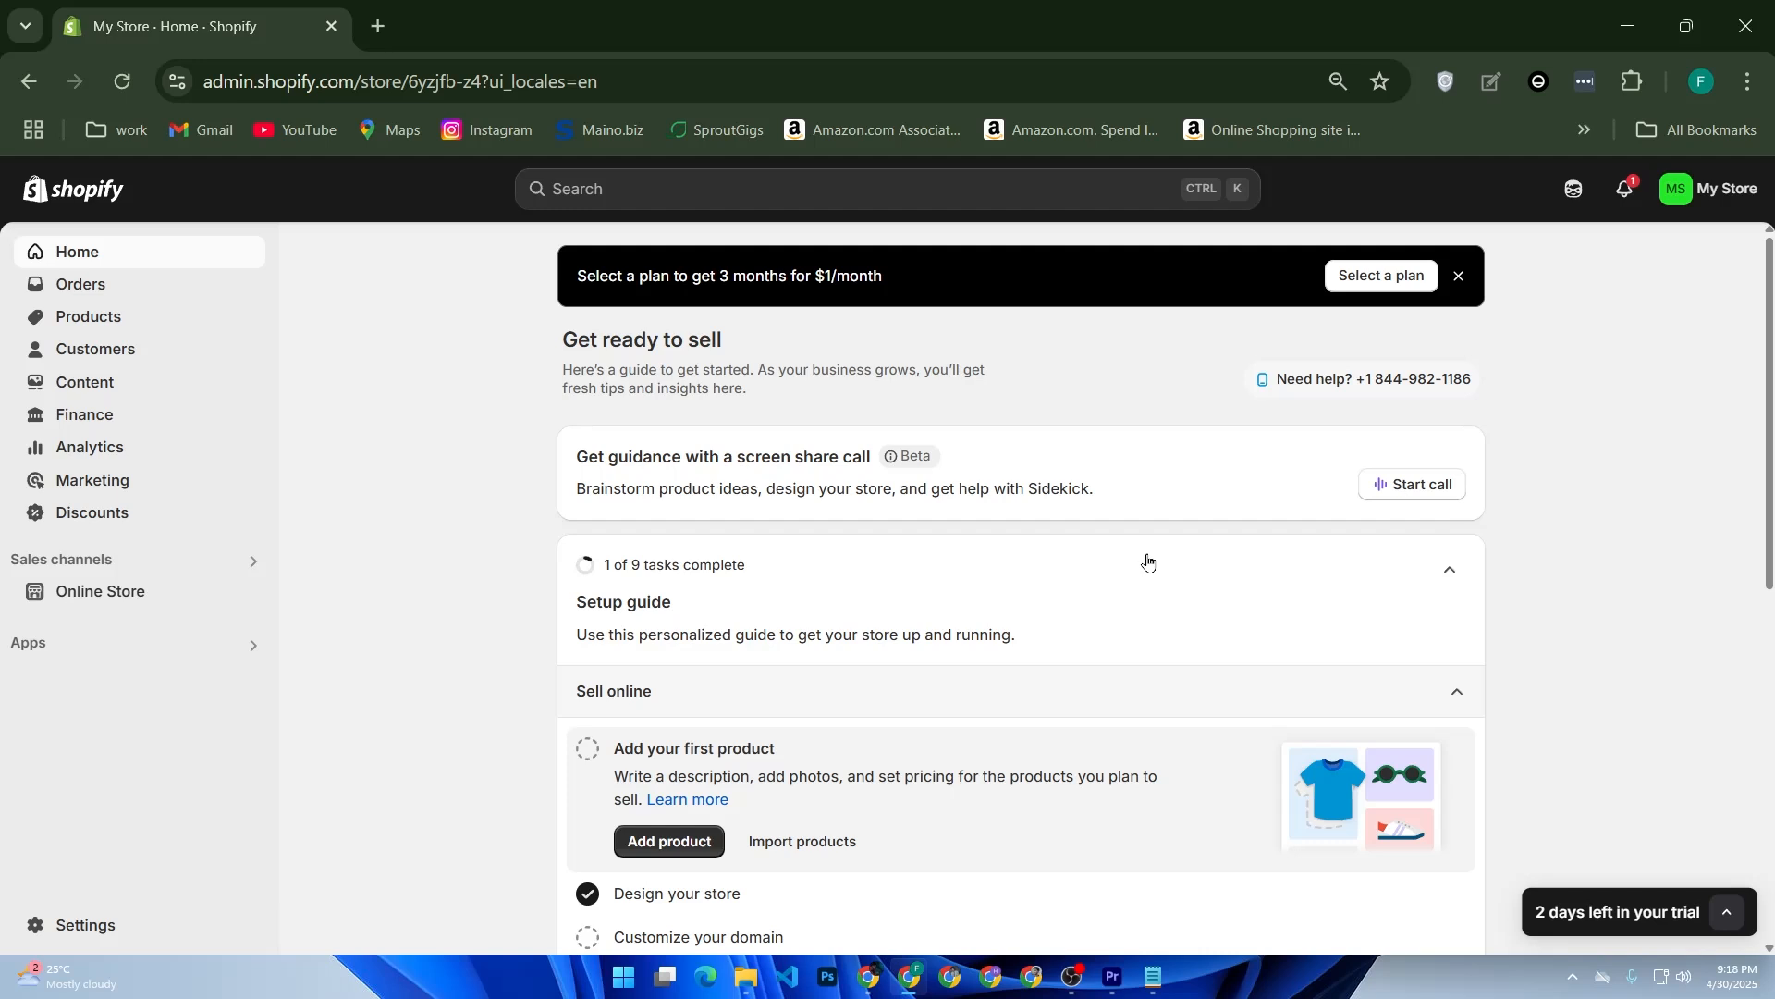
# - Upload the blue shark "Gym Lover" JPG as the store's internal icon in the general store settings and save it
pyautogui.click(1674, 199)
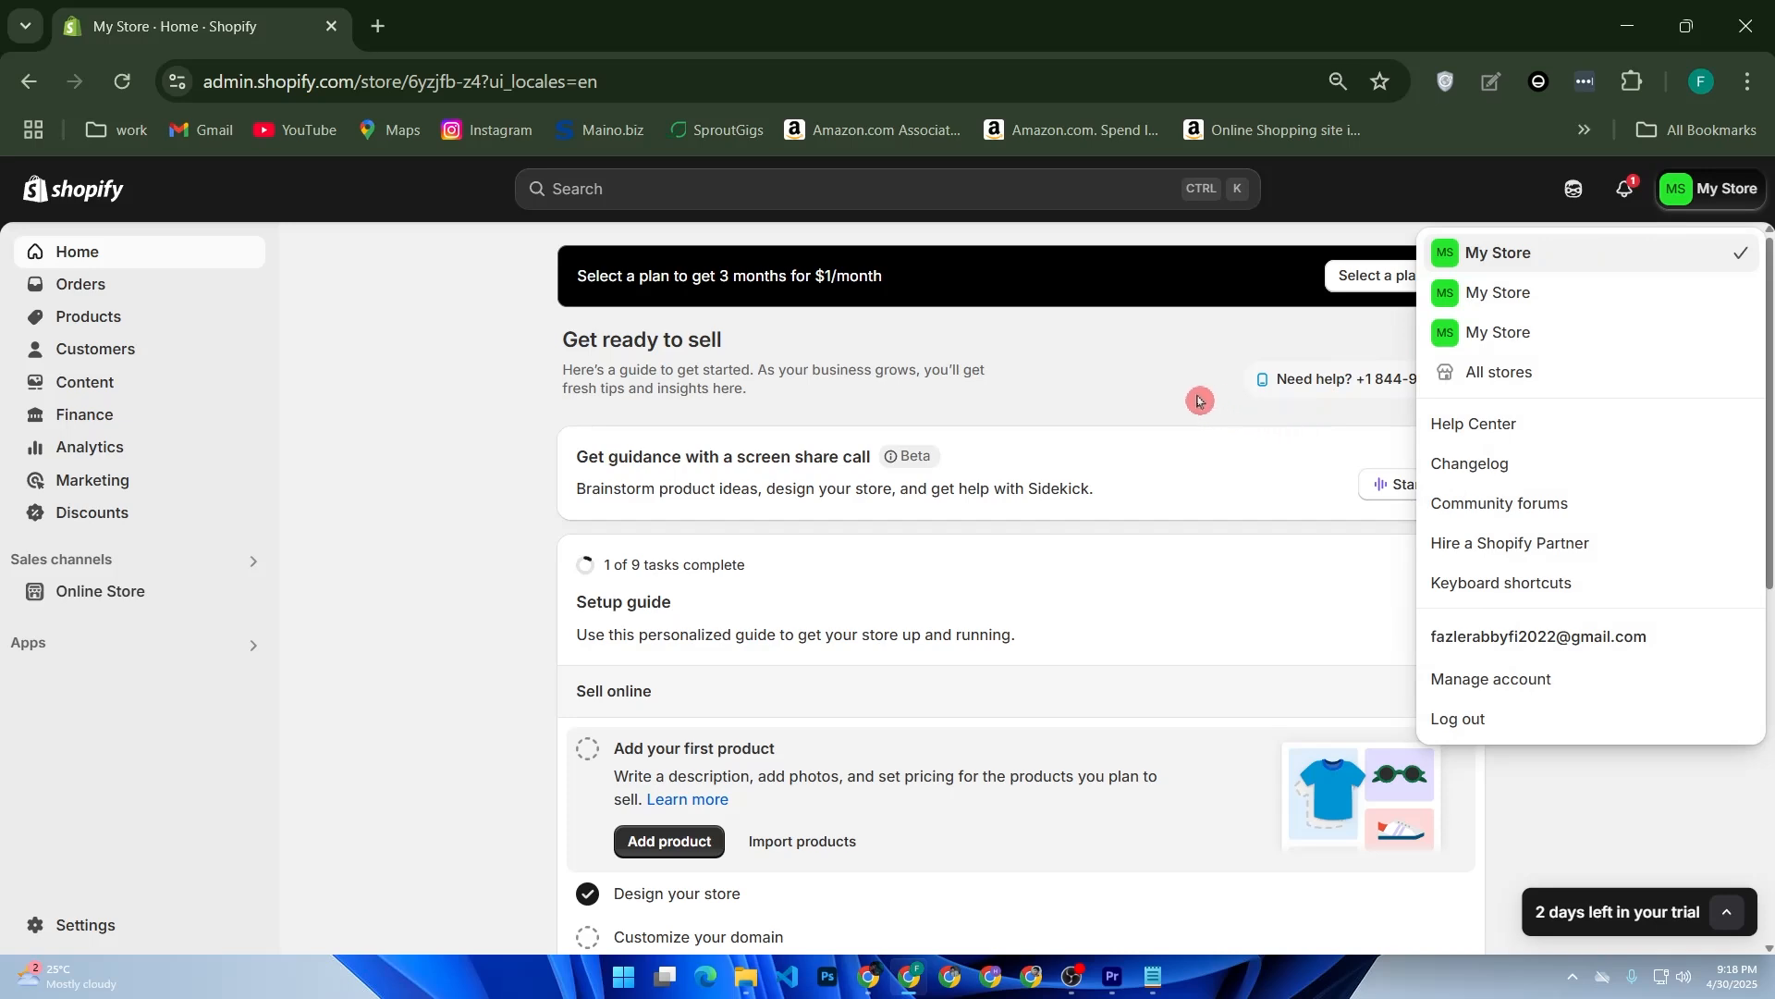
pyautogui.click(111, 917)
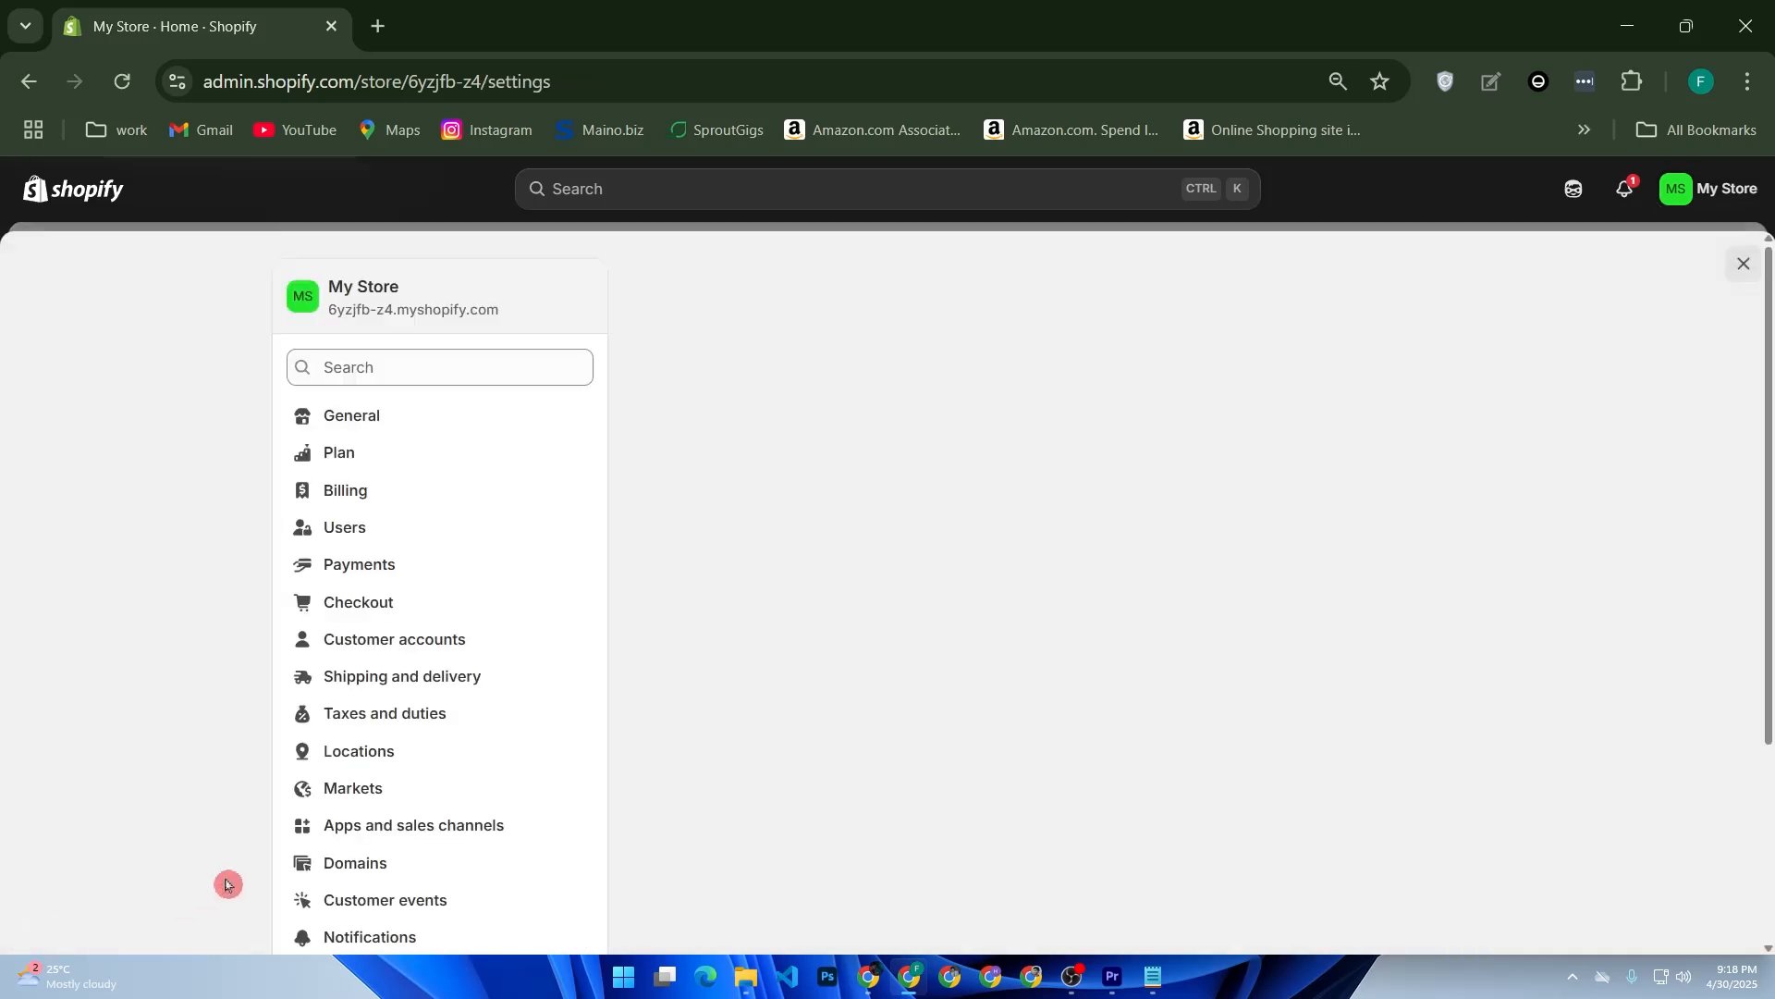
pyautogui.click(301, 300)
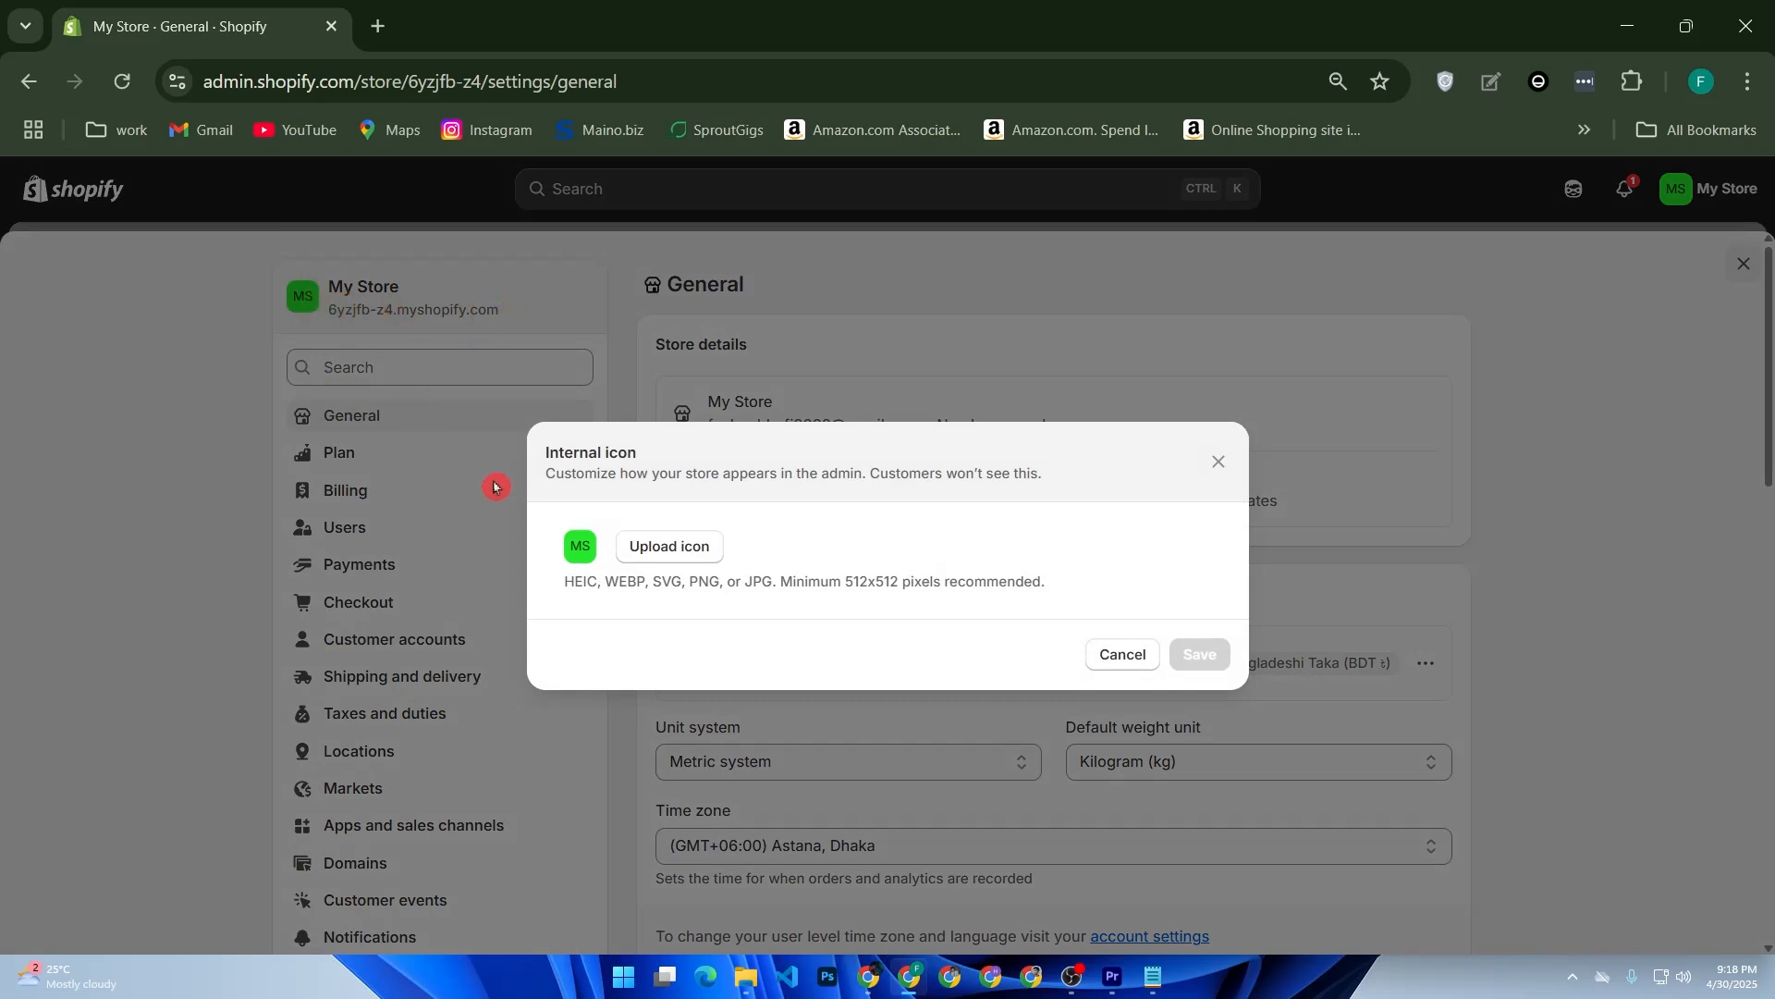
pyautogui.click(713, 555)
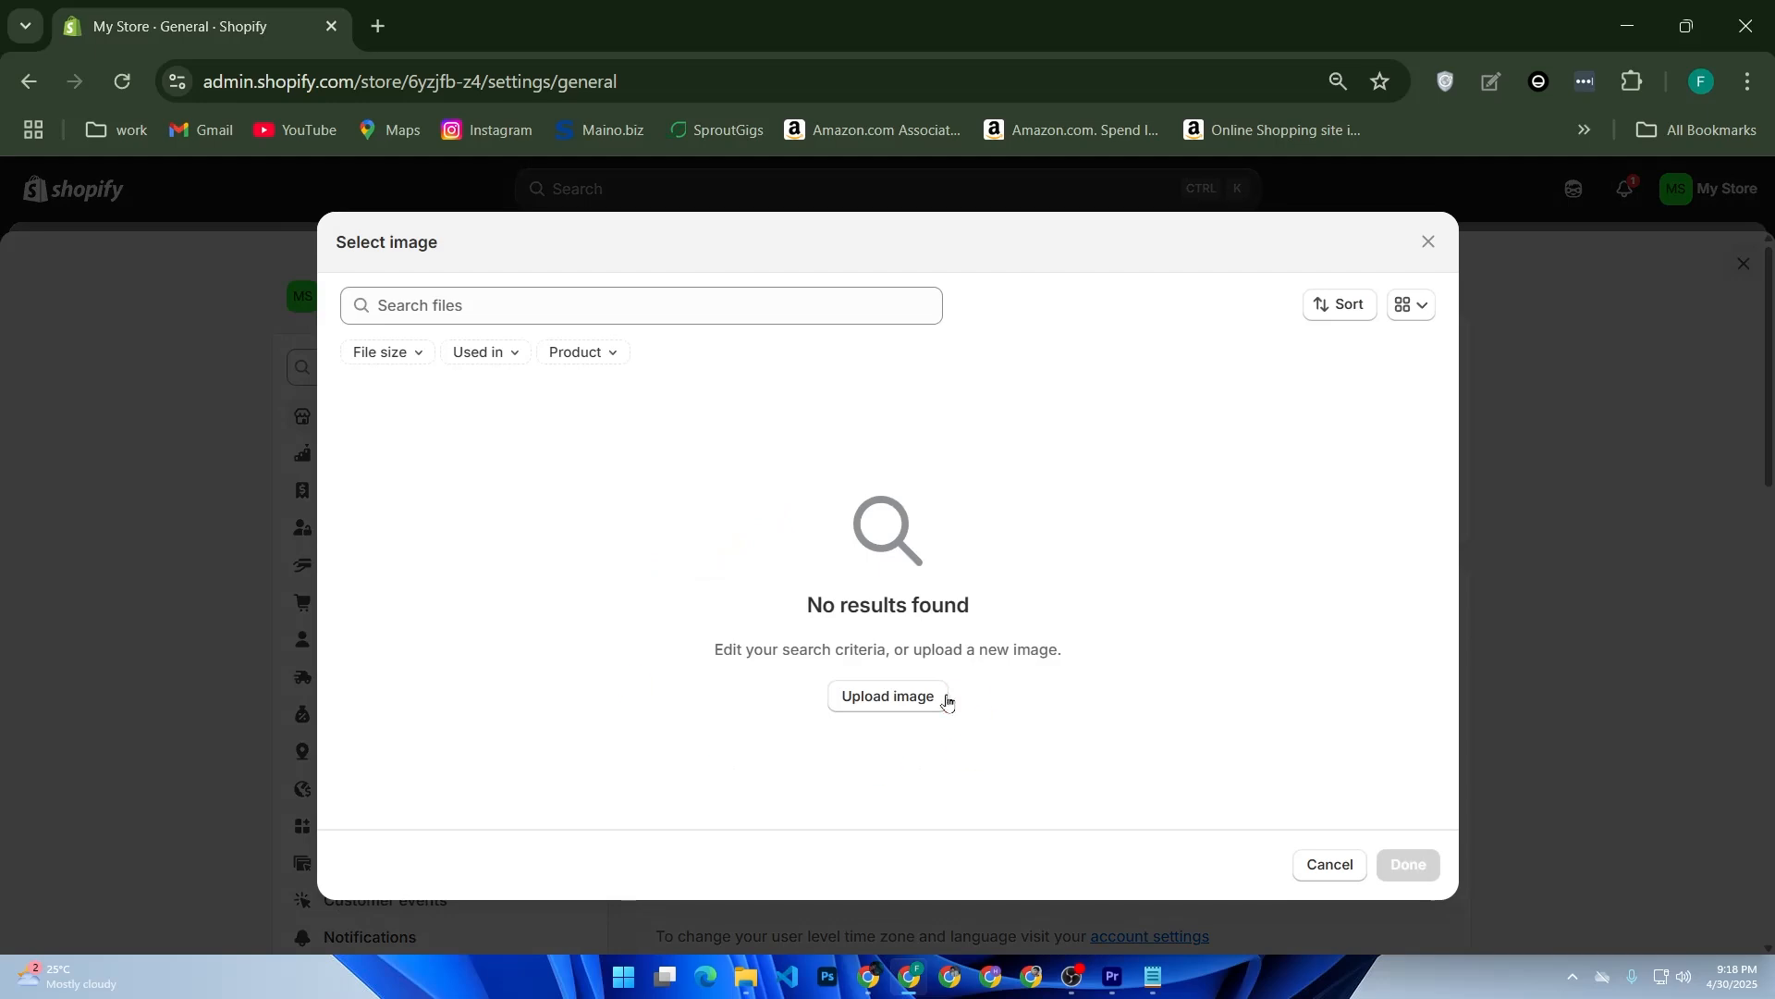
pyautogui.click(930, 707)
pyautogui.scroll(-5, 866, 562)
pyautogui.doubleClick(283, 539)
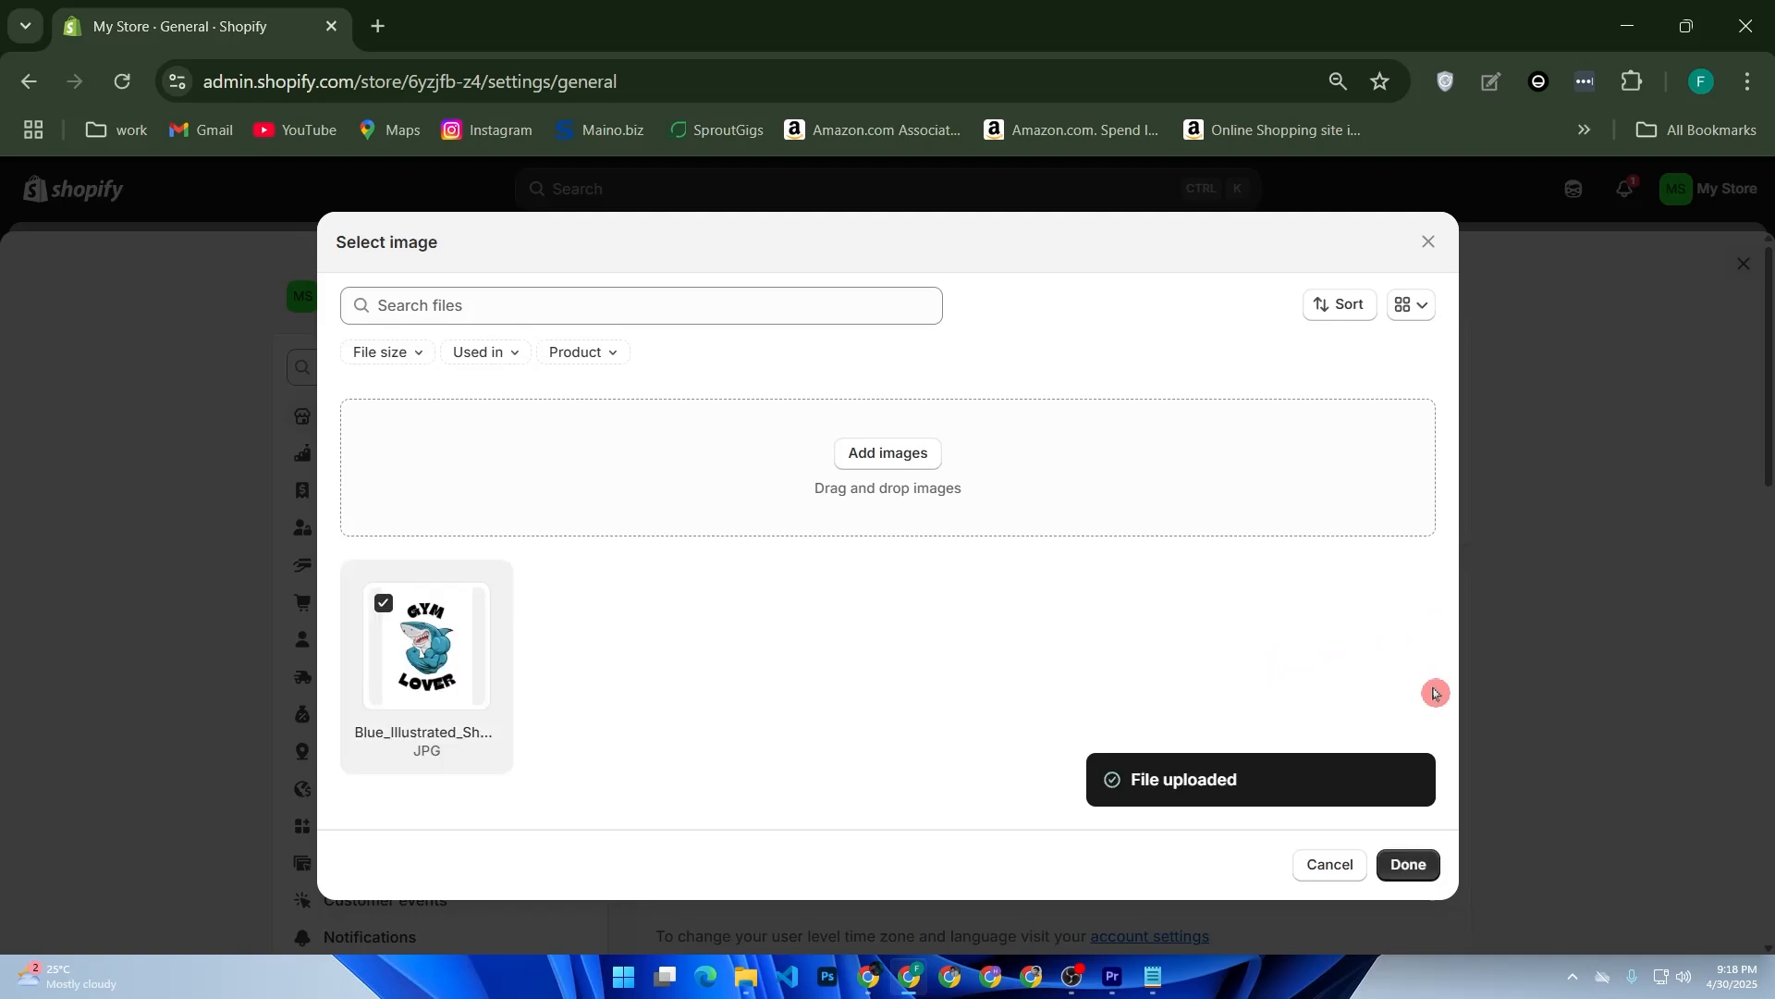
pyautogui.click(1401, 865)
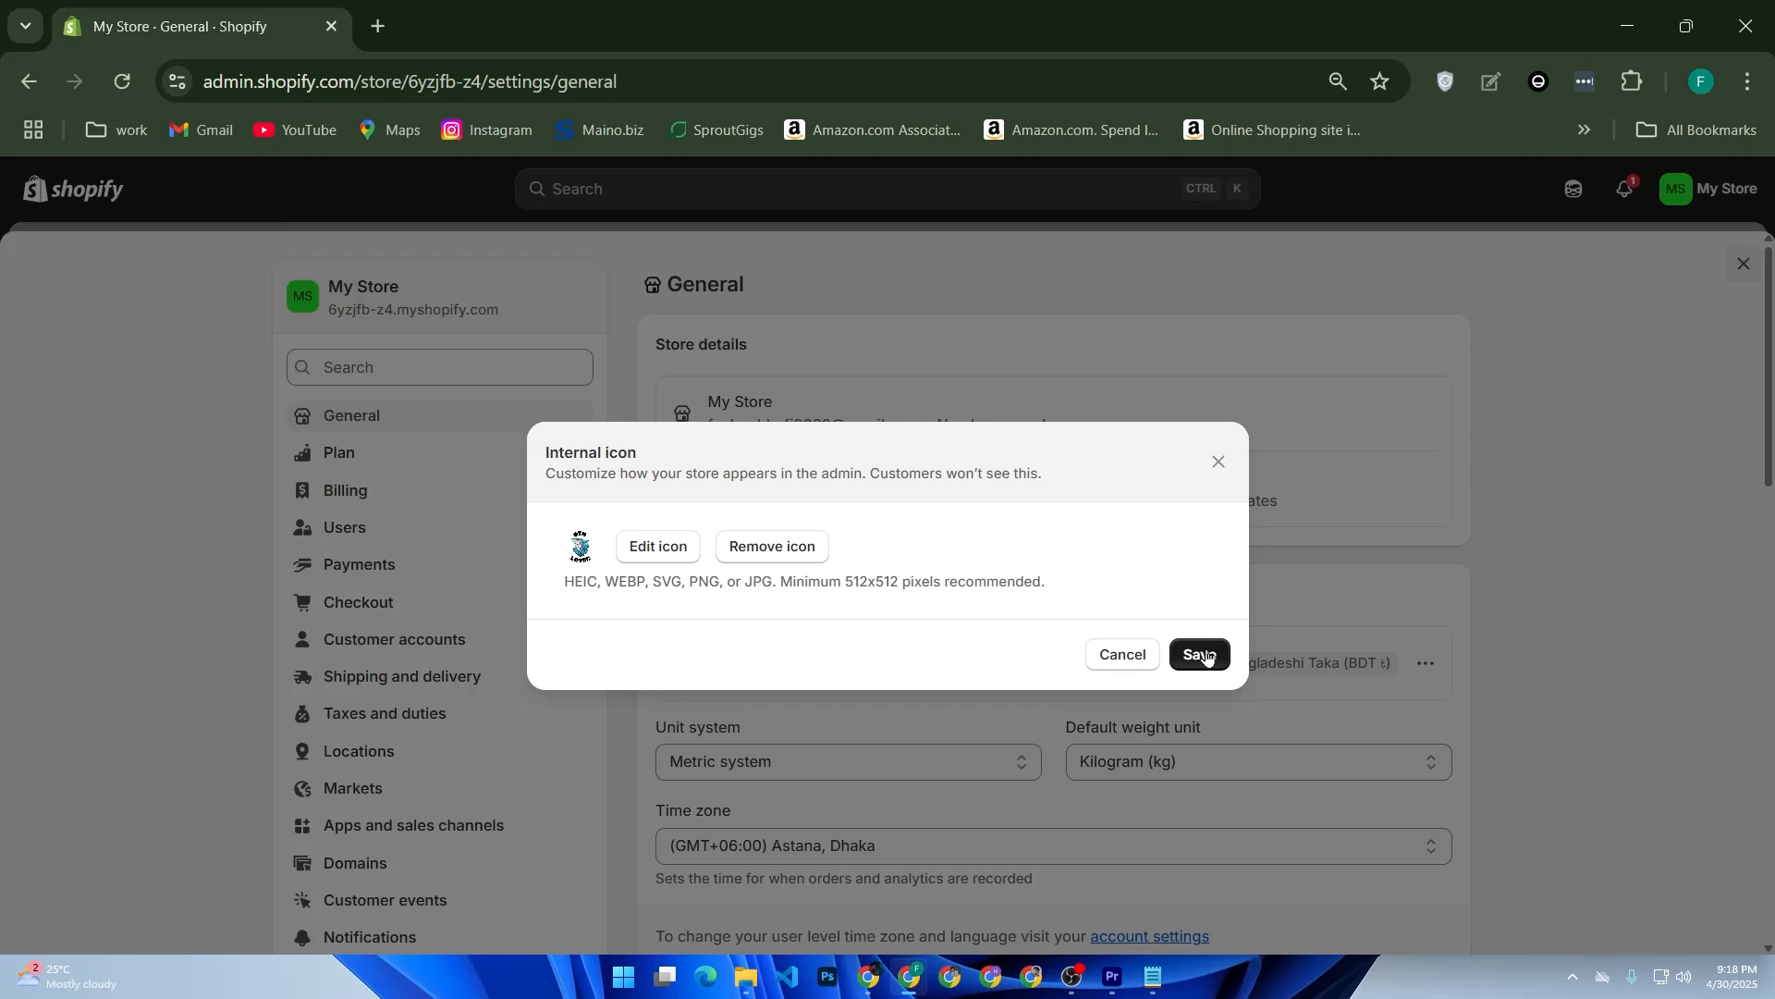
pyautogui.click(1202, 655)
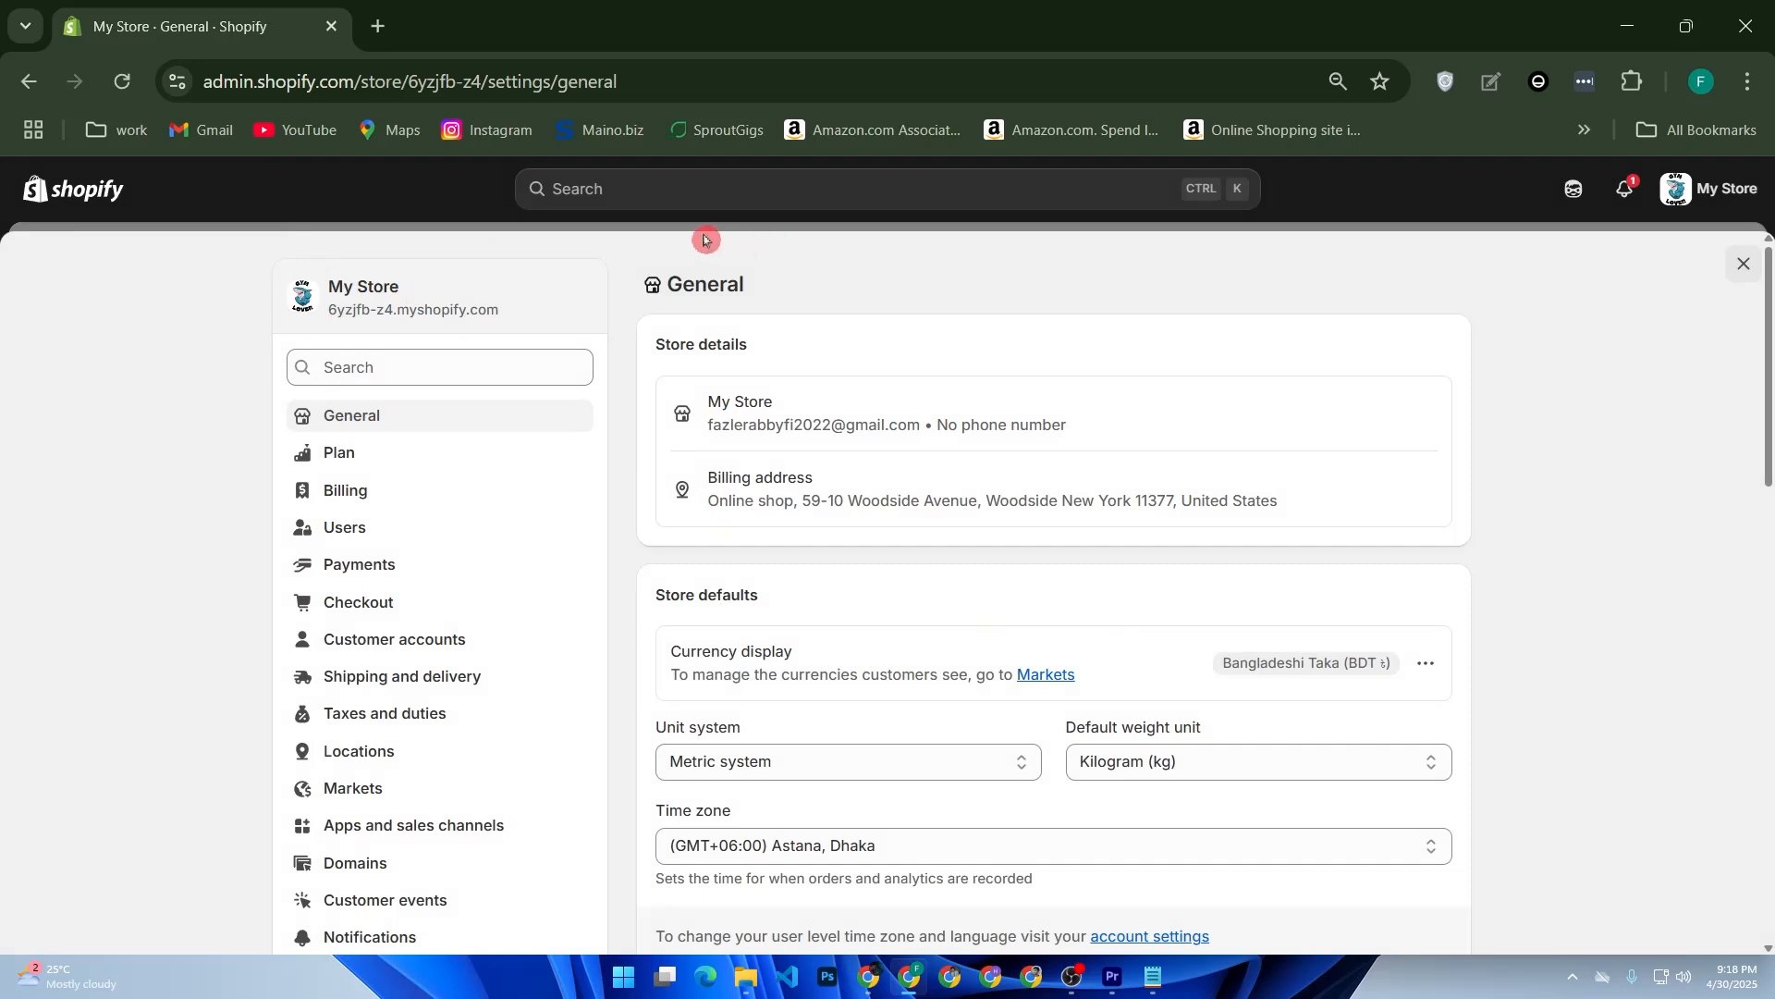
# - Add the free Dawn theme by Shopify to the online store's theme library
pyautogui.click(70, 192)
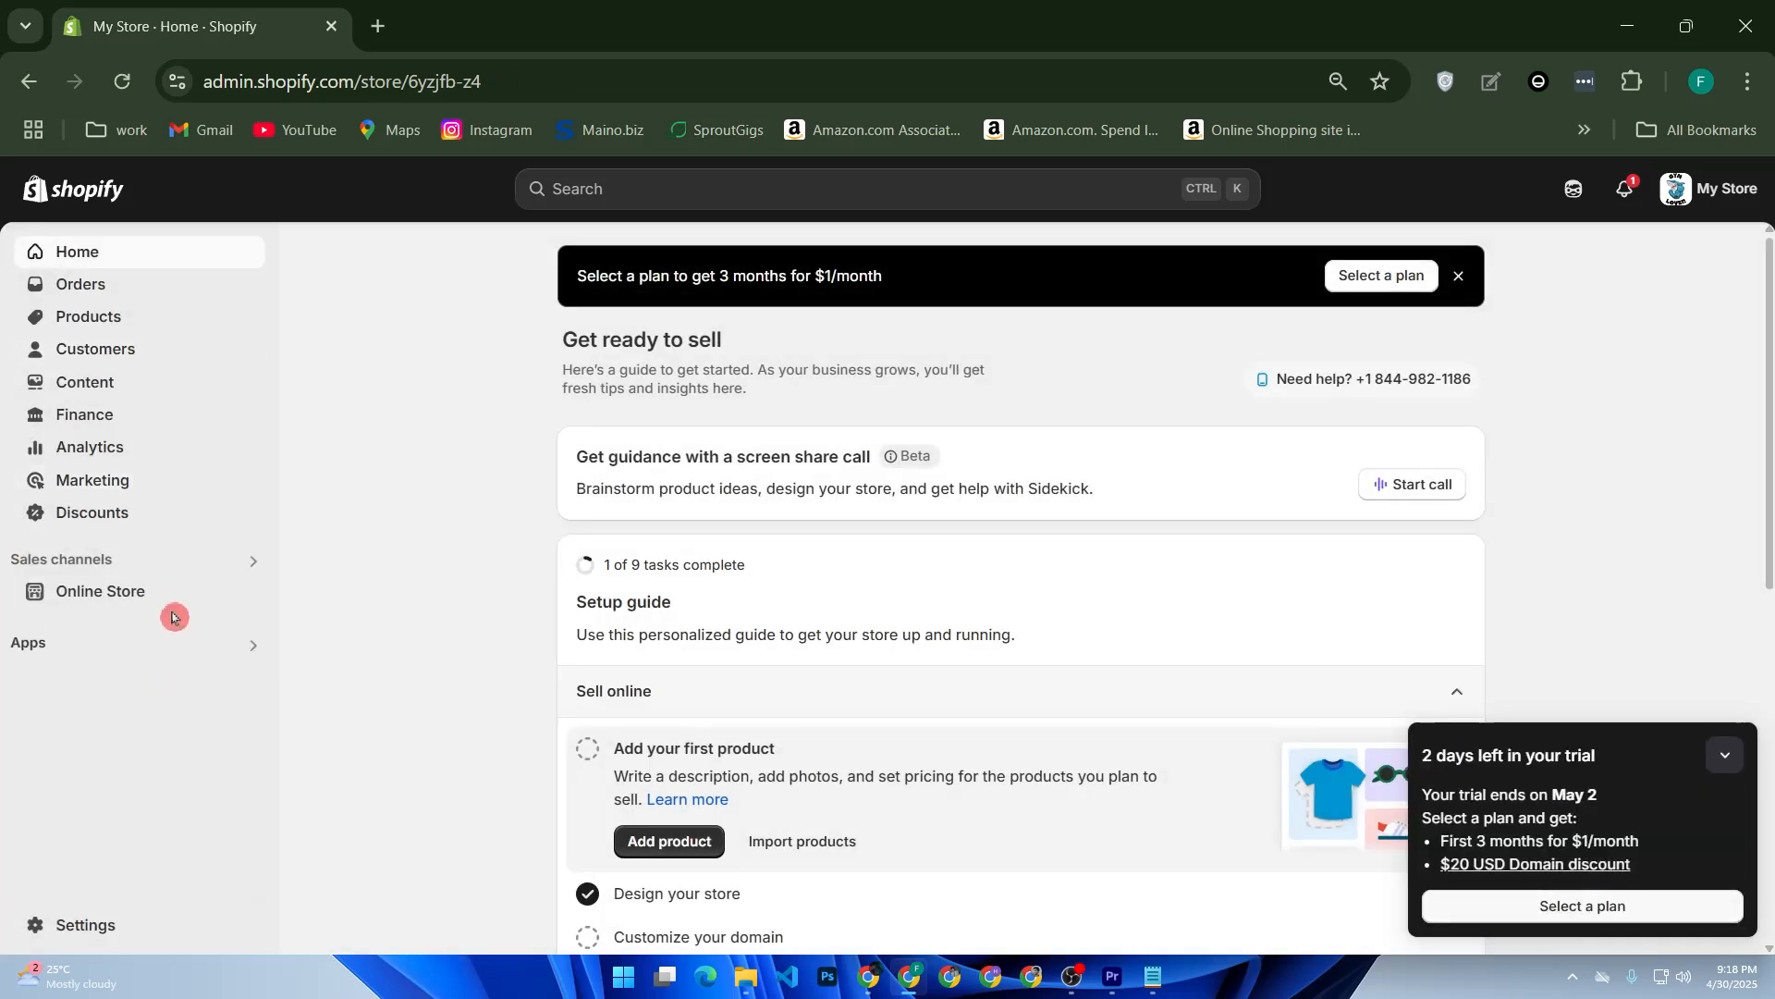
pyautogui.click(143, 592)
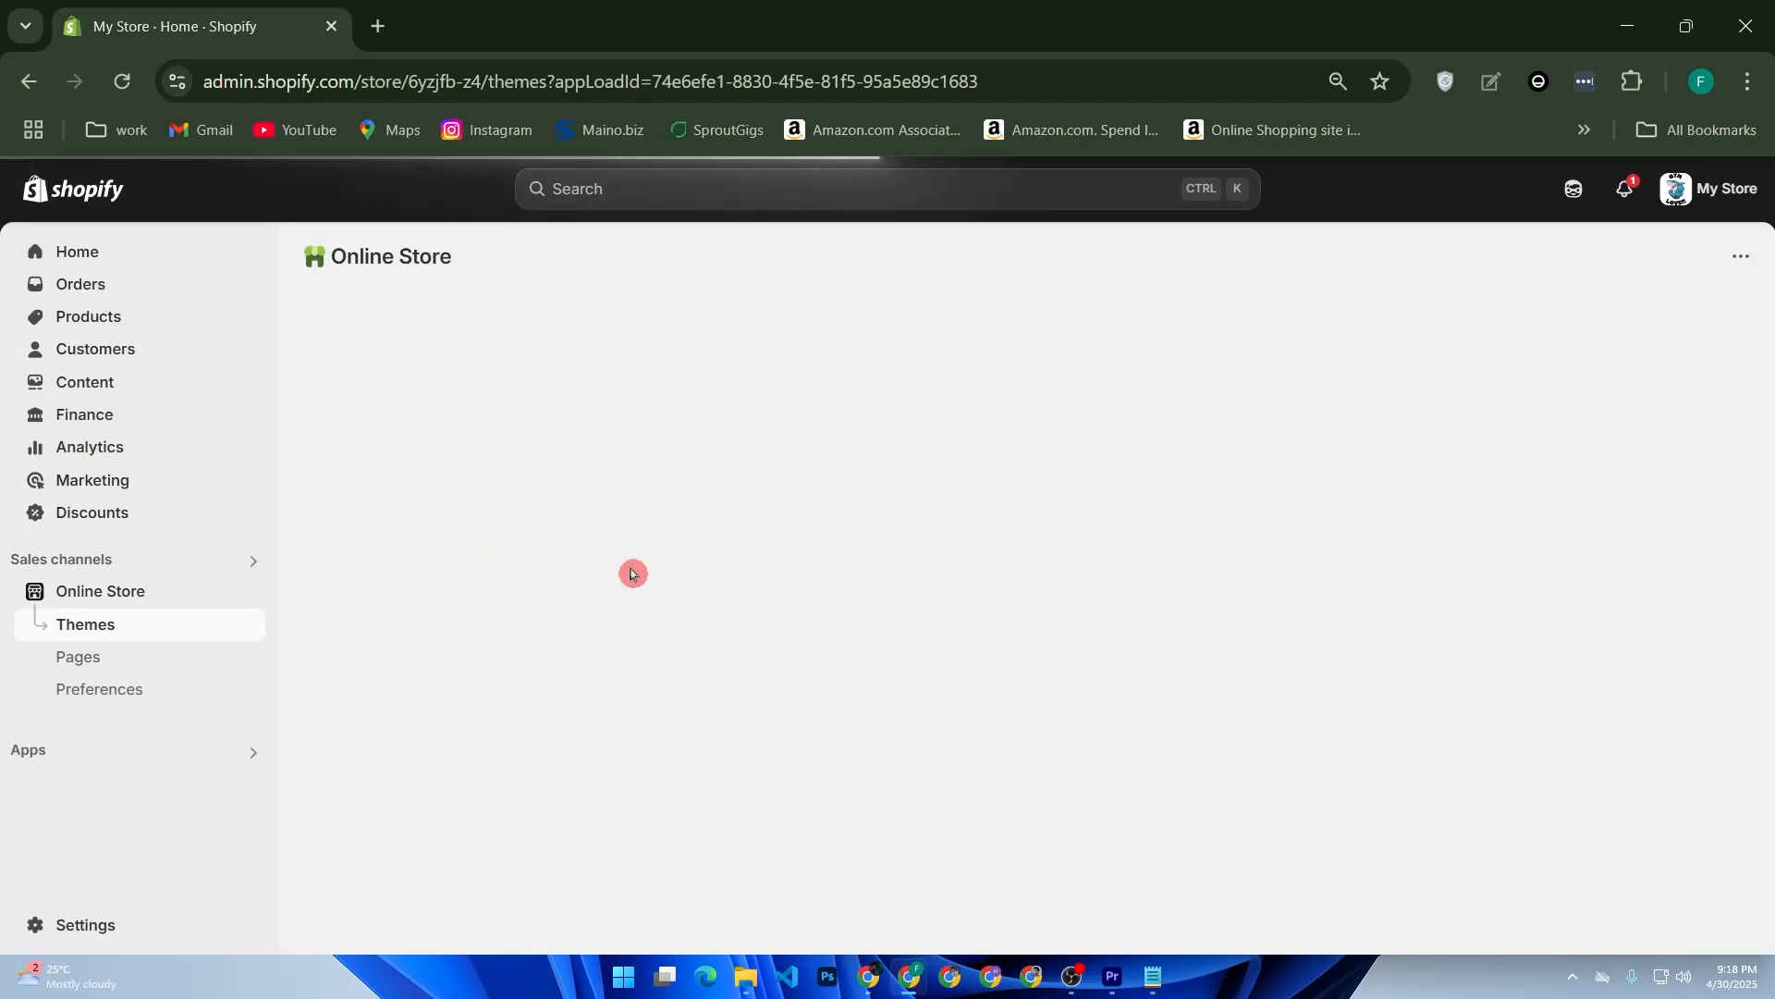
pyautogui.scroll(-7, 844, 583)
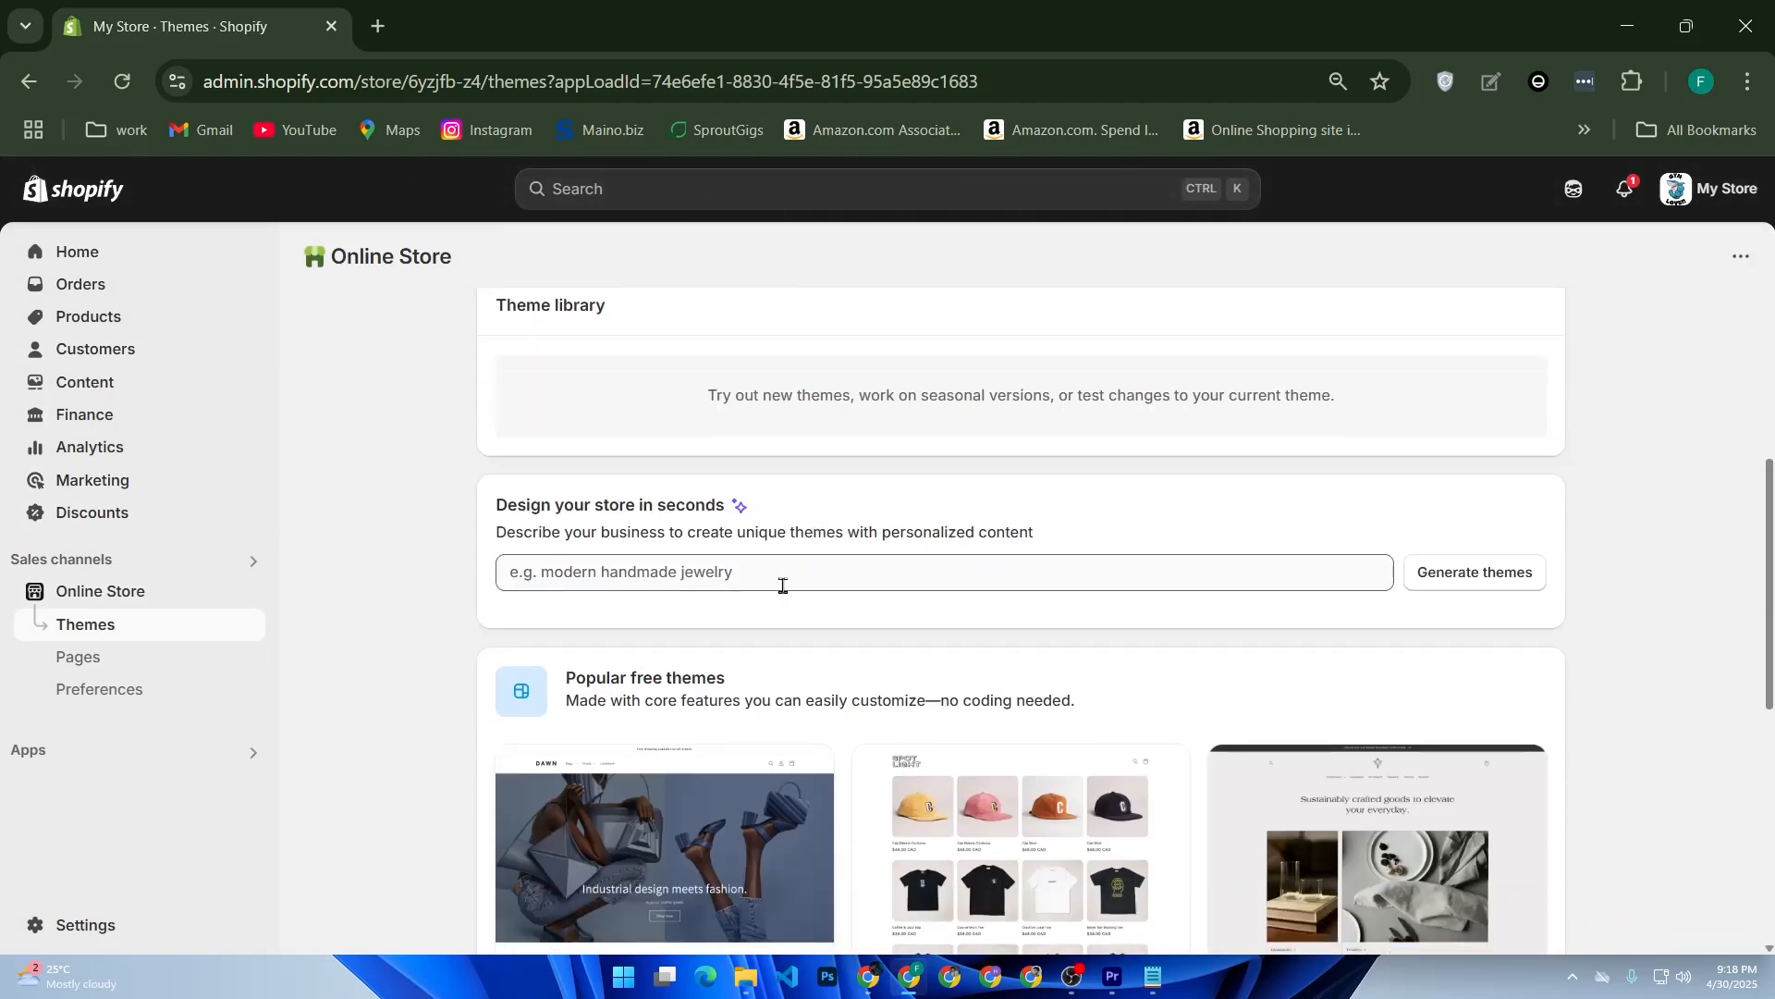
pyautogui.scroll(-3, 785, 585)
pyautogui.scroll(5, 1129, 527)
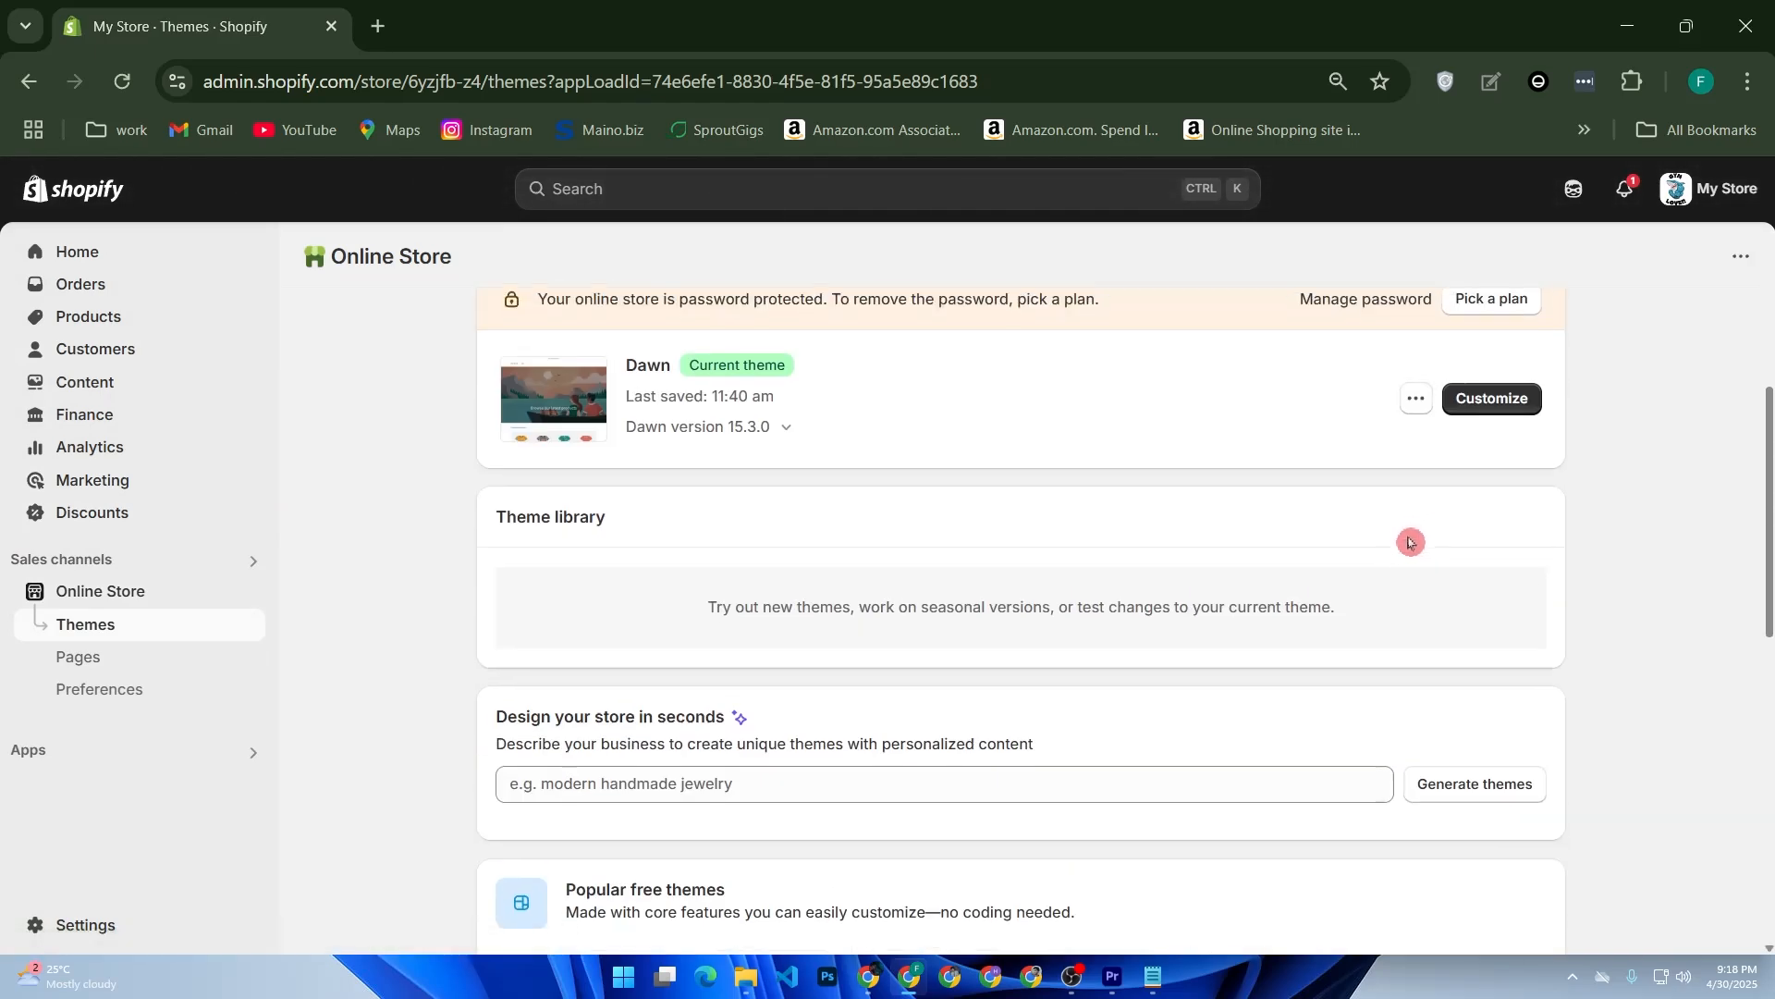
pyautogui.scroll(-5, 1409, 542)
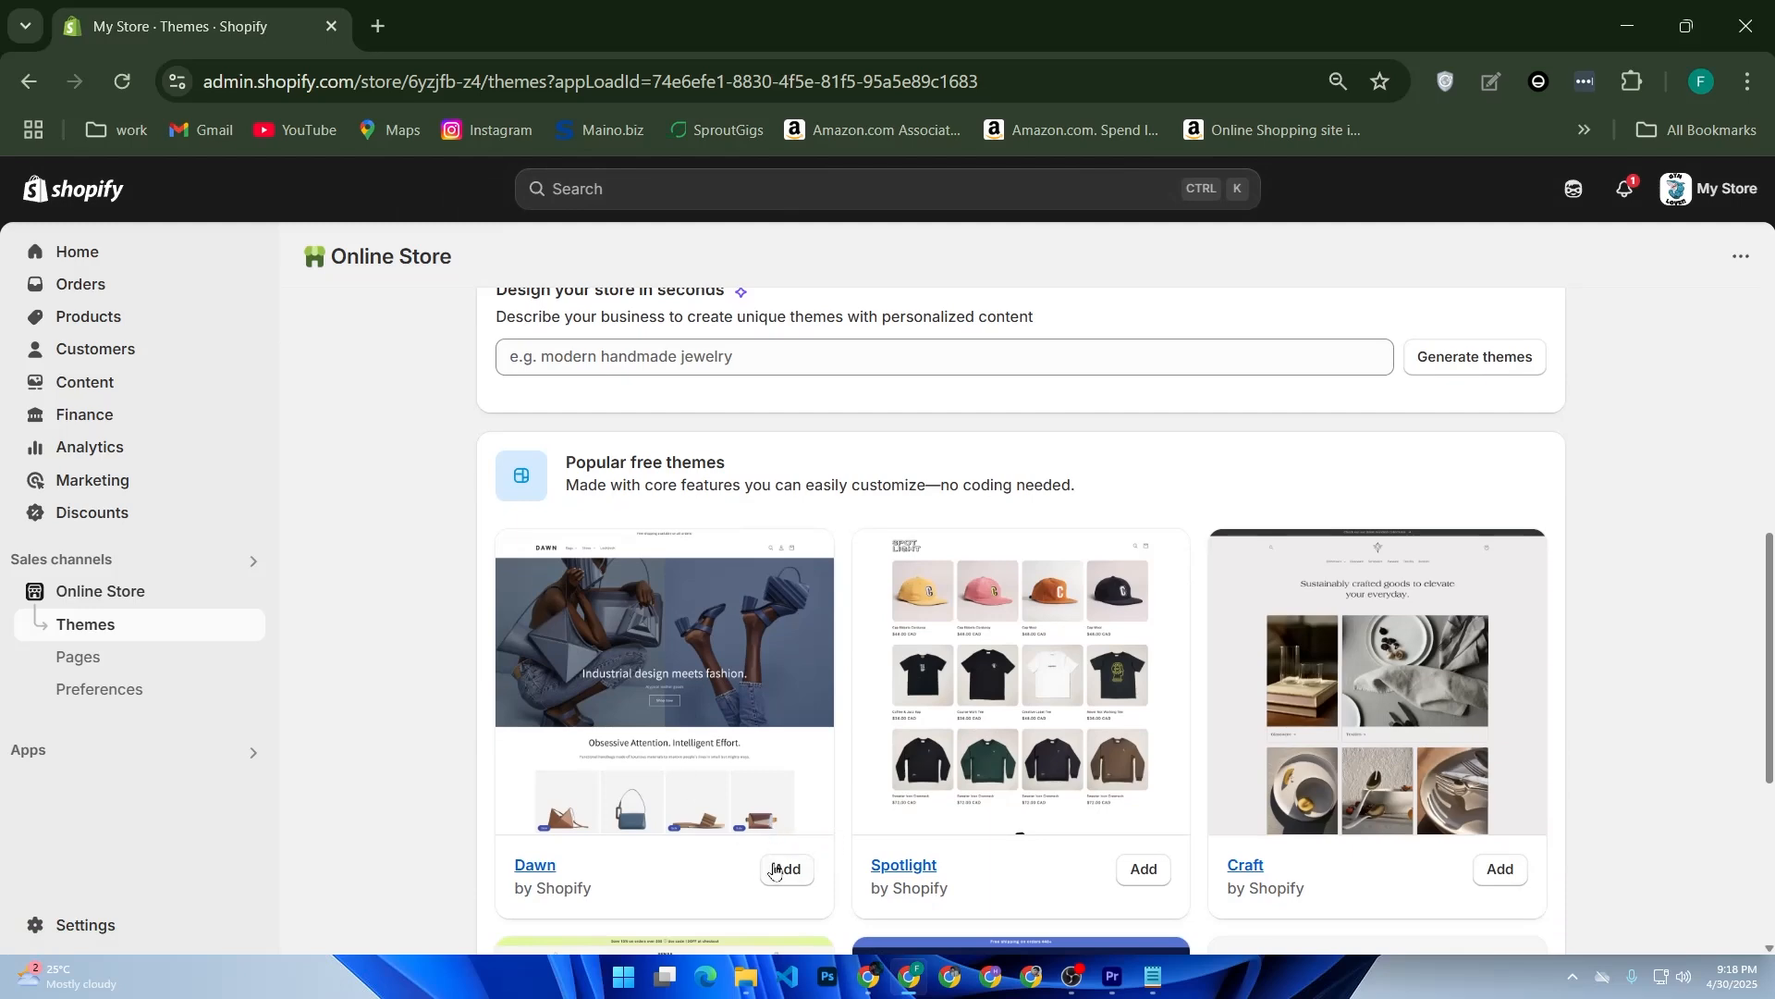
pyautogui.click(807, 873)
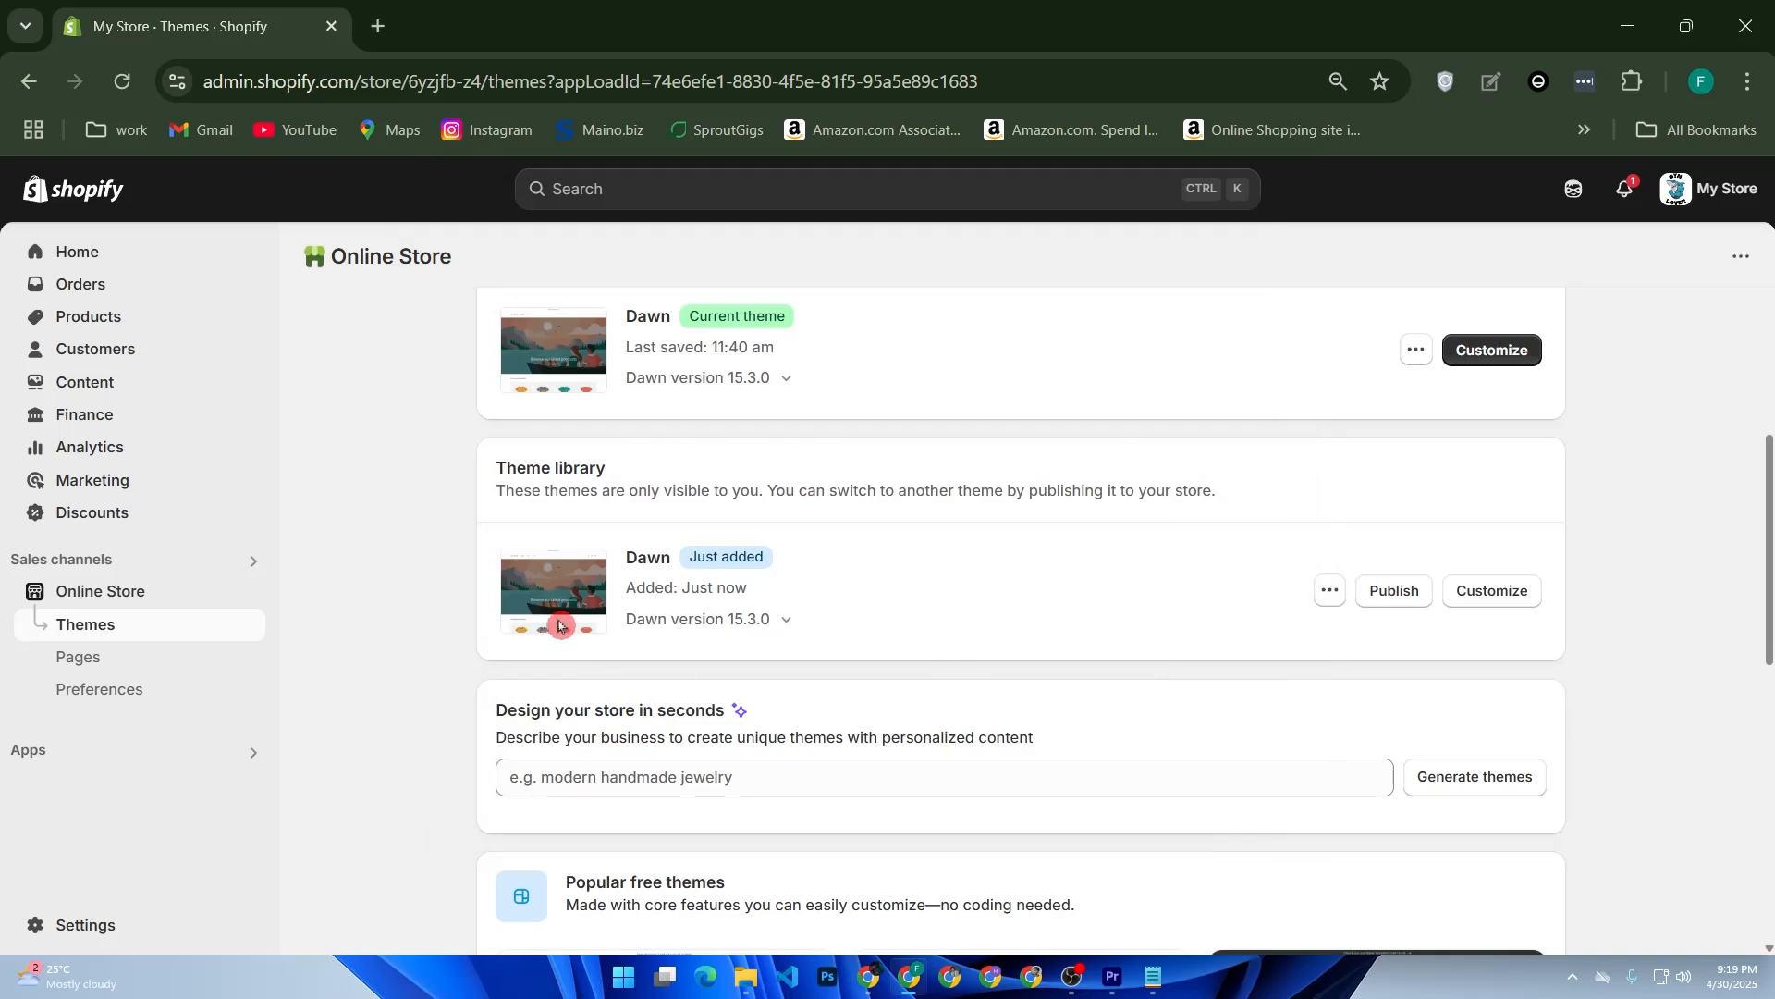
# - Open the newly added Dawn theme for customization and look over its home page preview
pyautogui.click(1470, 599)
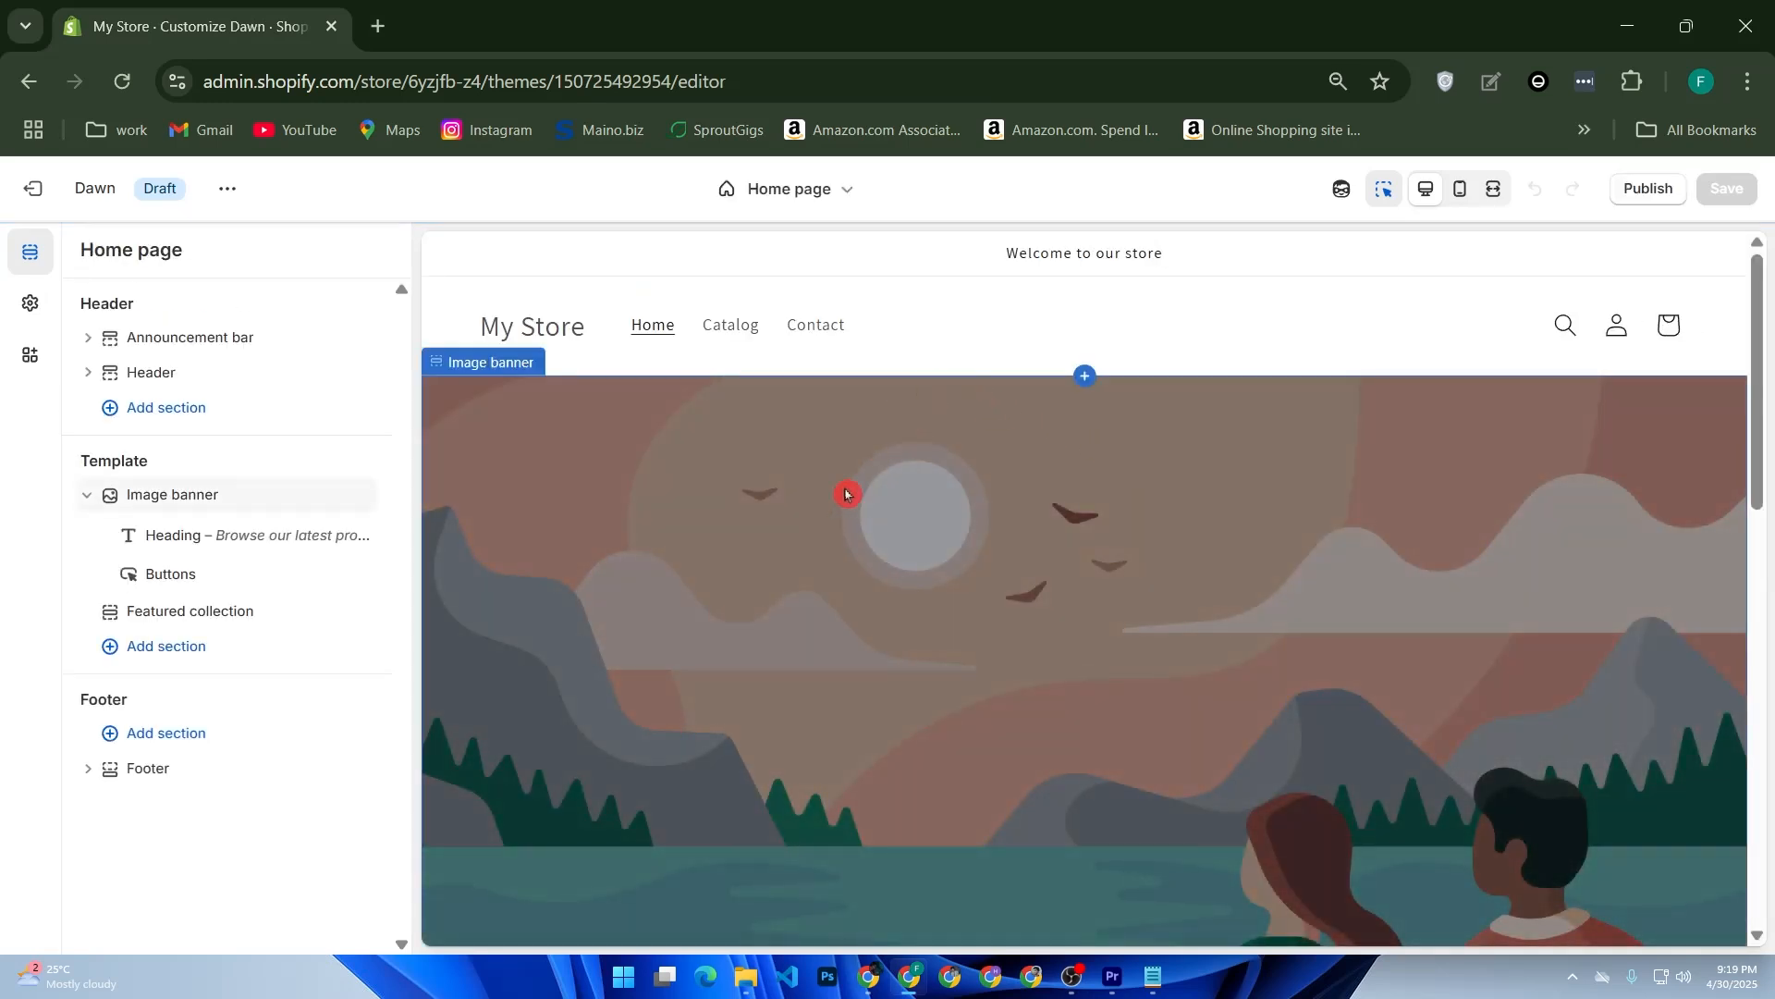
pyautogui.scroll(-3, 725, 509)
pyautogui.scroll(3, 728, 514)
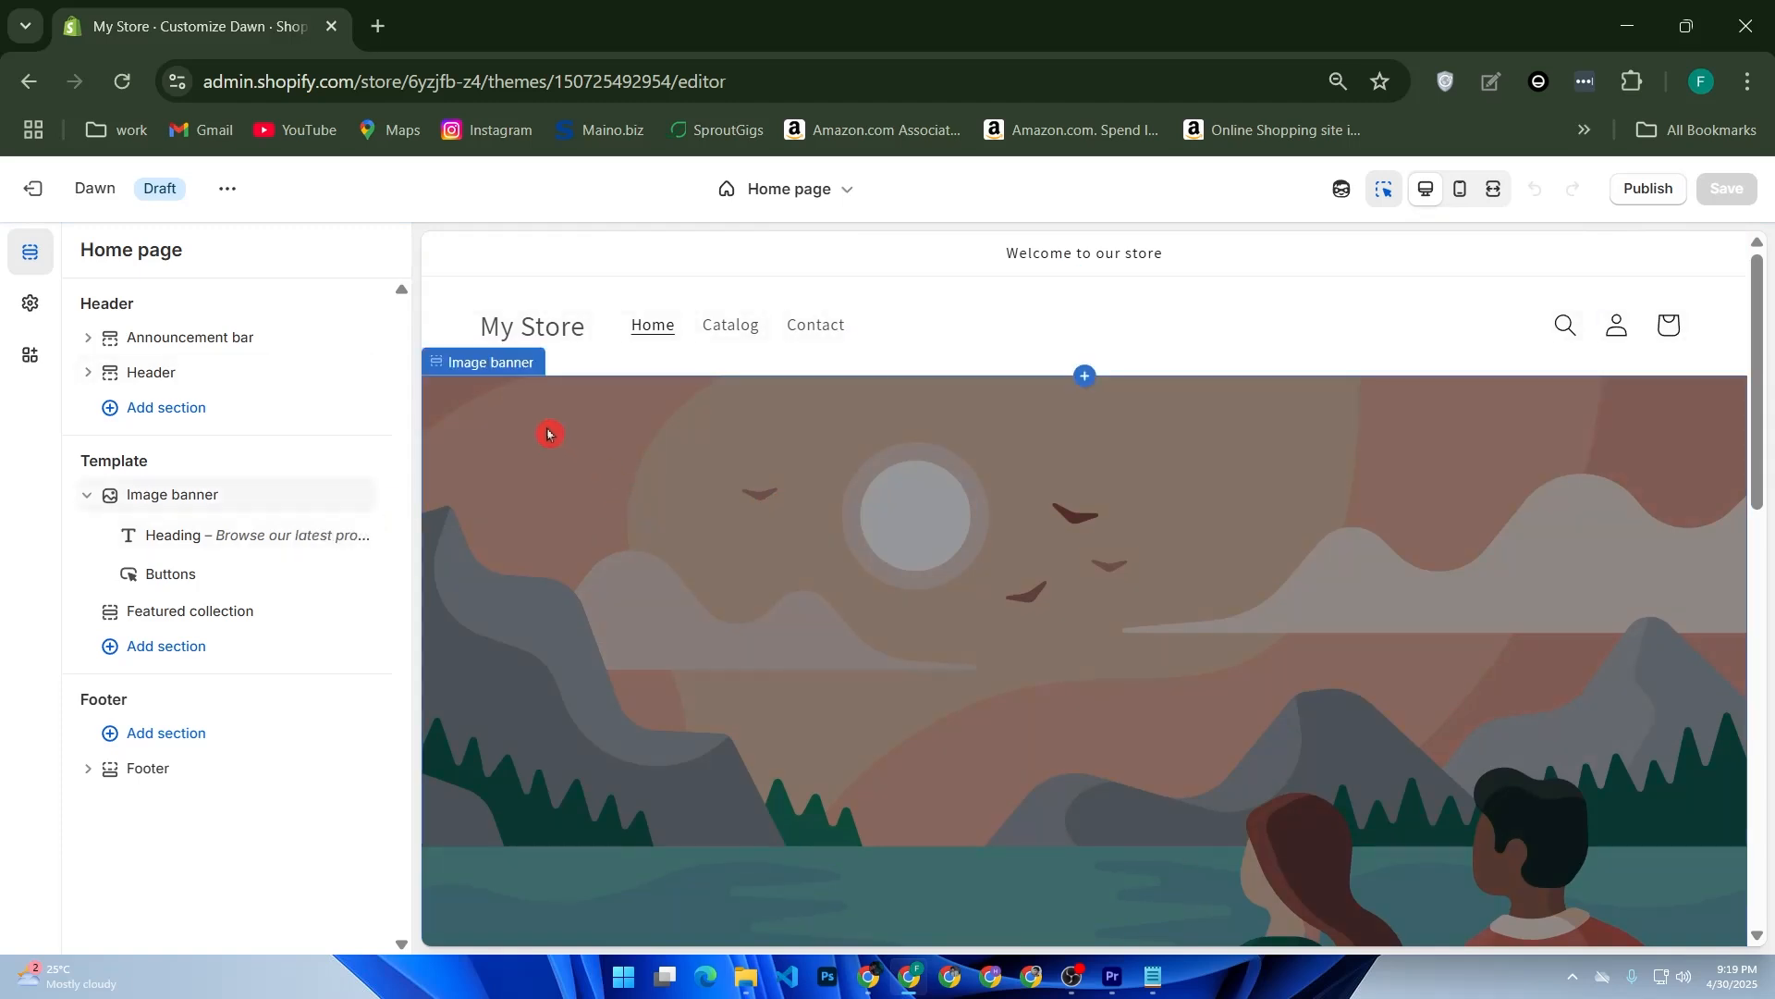
# - Begin an upload for Image 1 of the home page's image banner from the Pictures > Screenshots folder
pyautogui.click(506, 363)
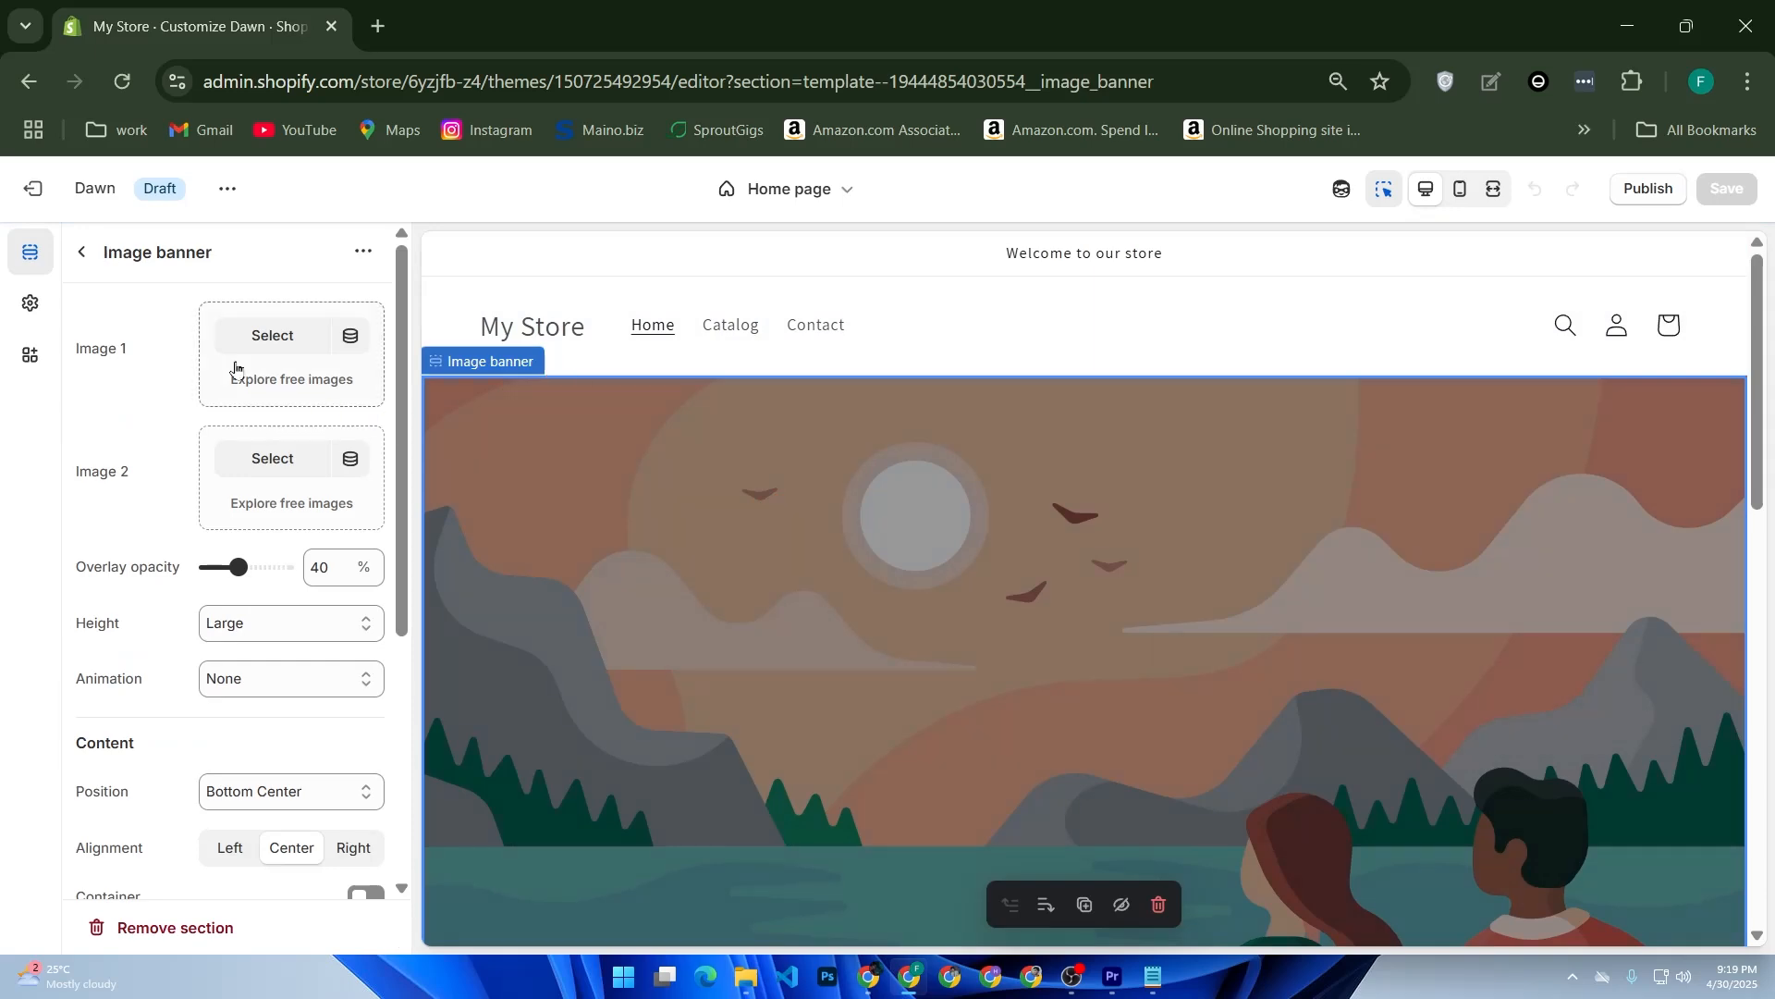
pyautogui.click(274, 336)
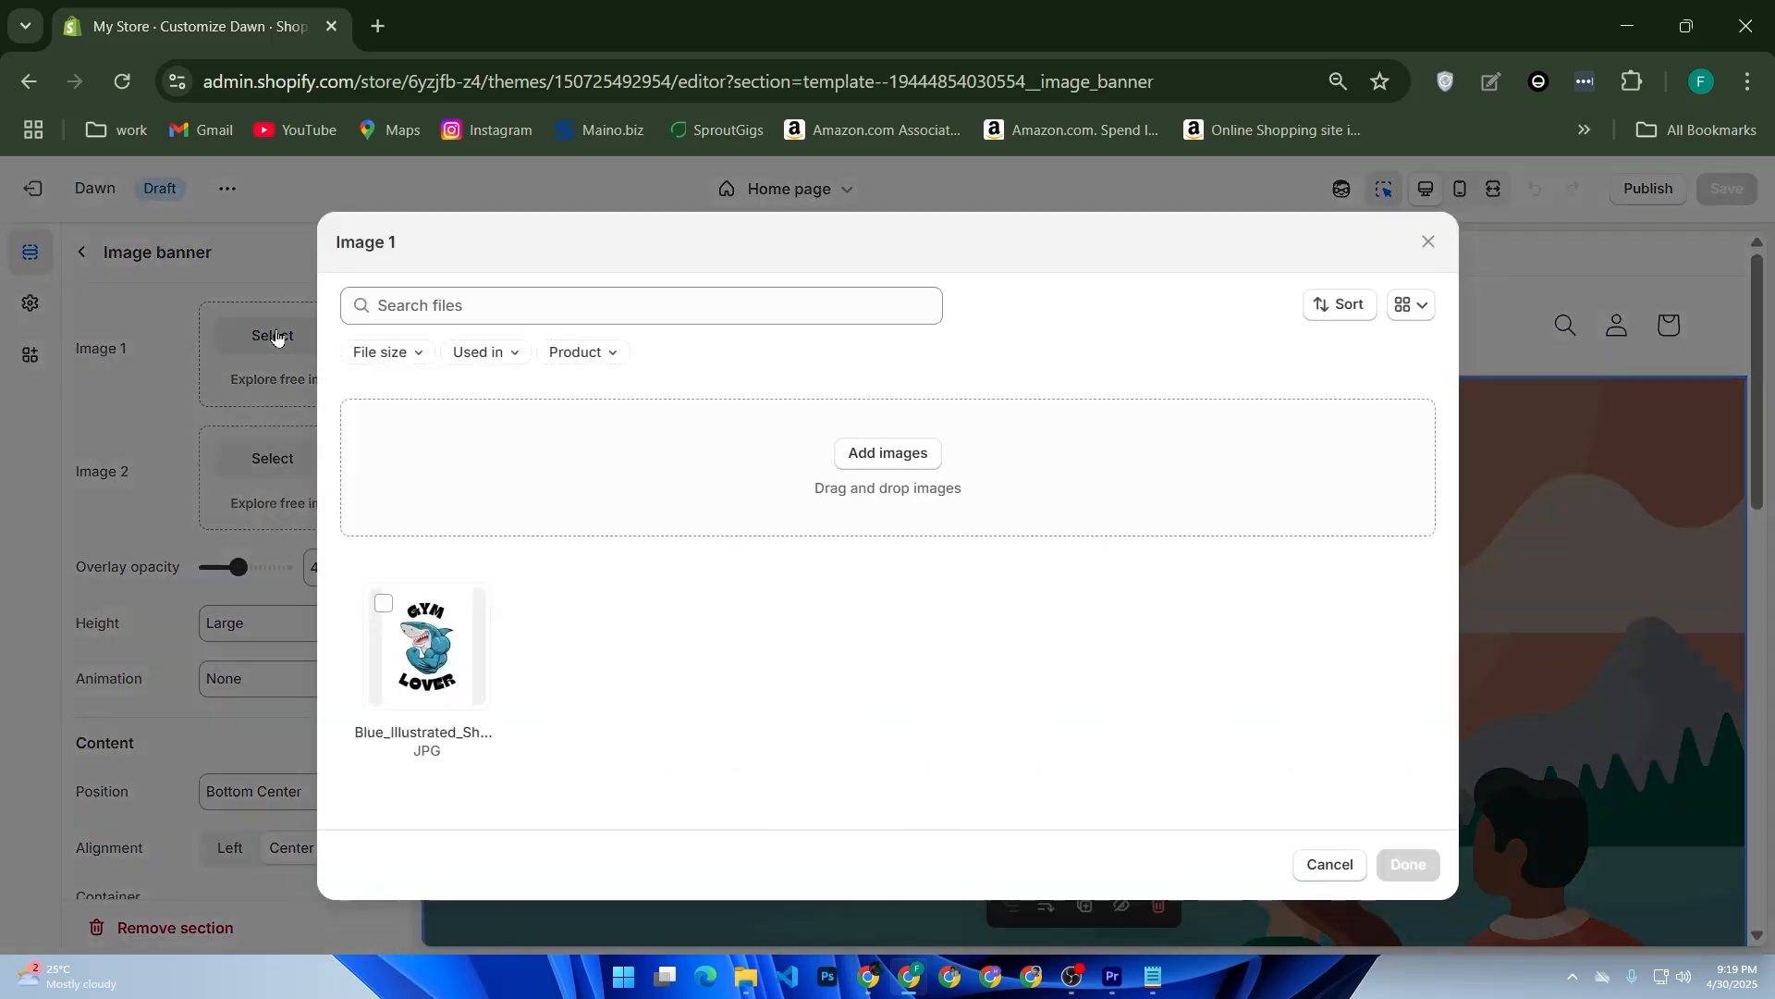
pyautogui.click(841, 452)
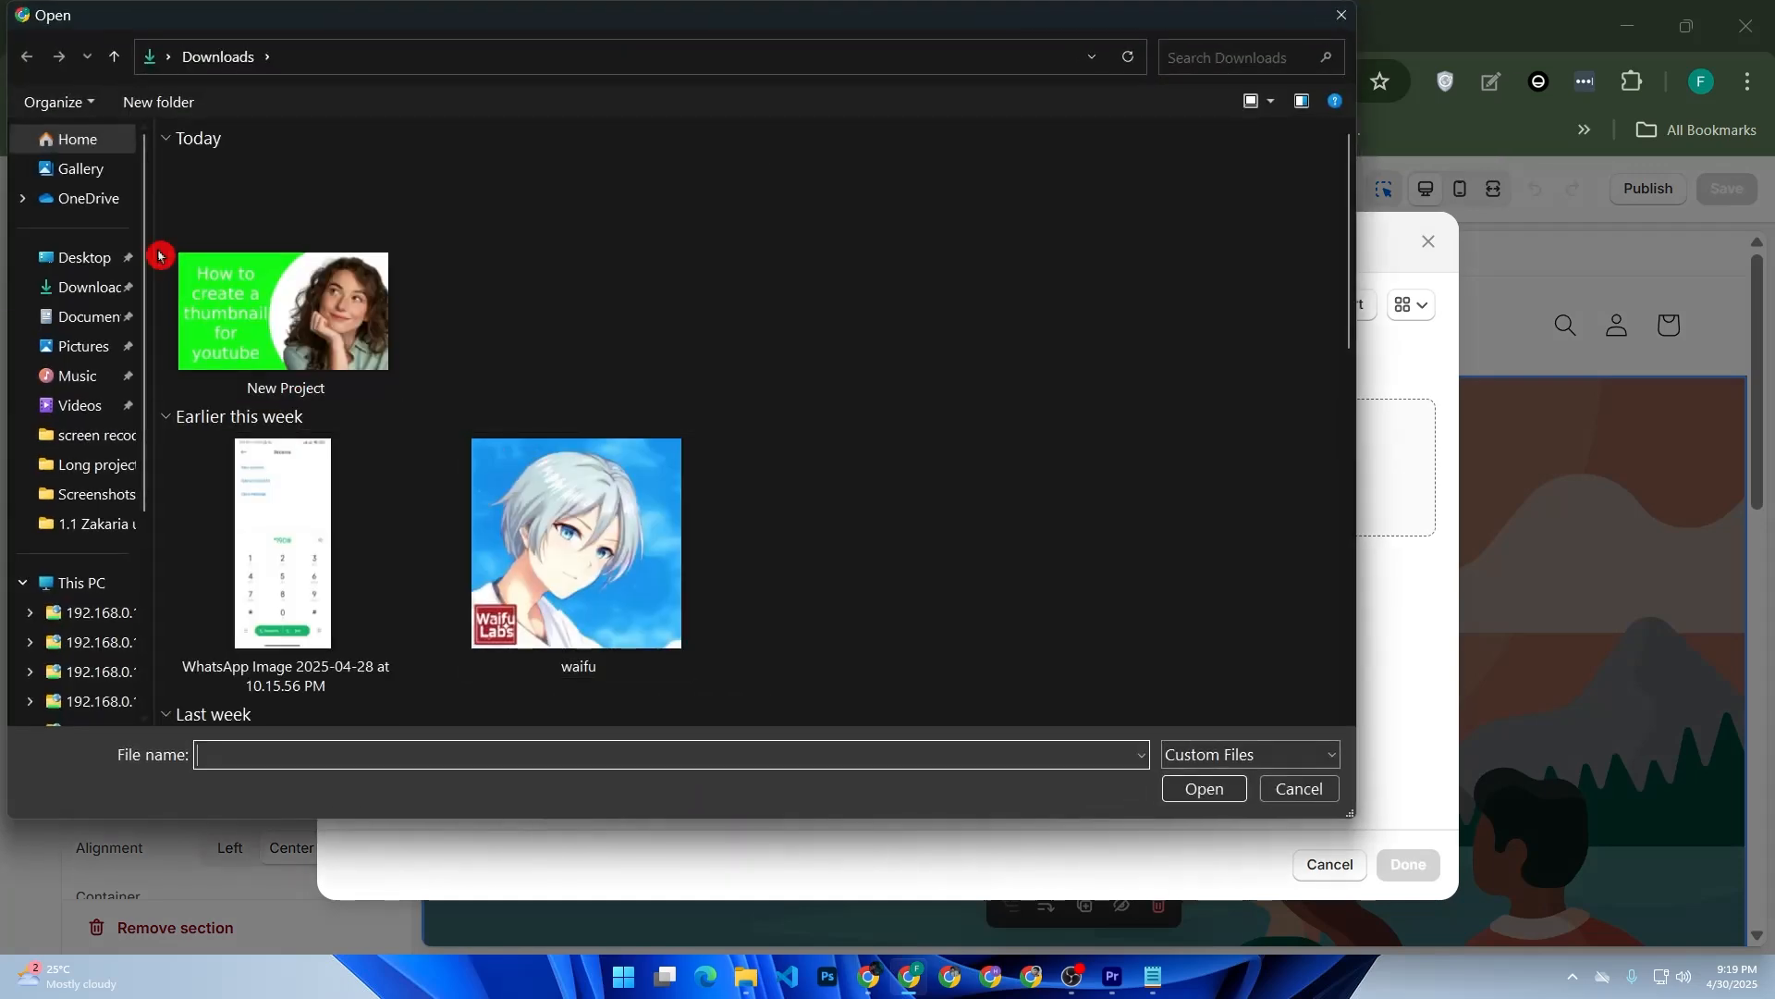
pyautogui.click(88, 347)
pyautogui.doubleClick(387, 219)
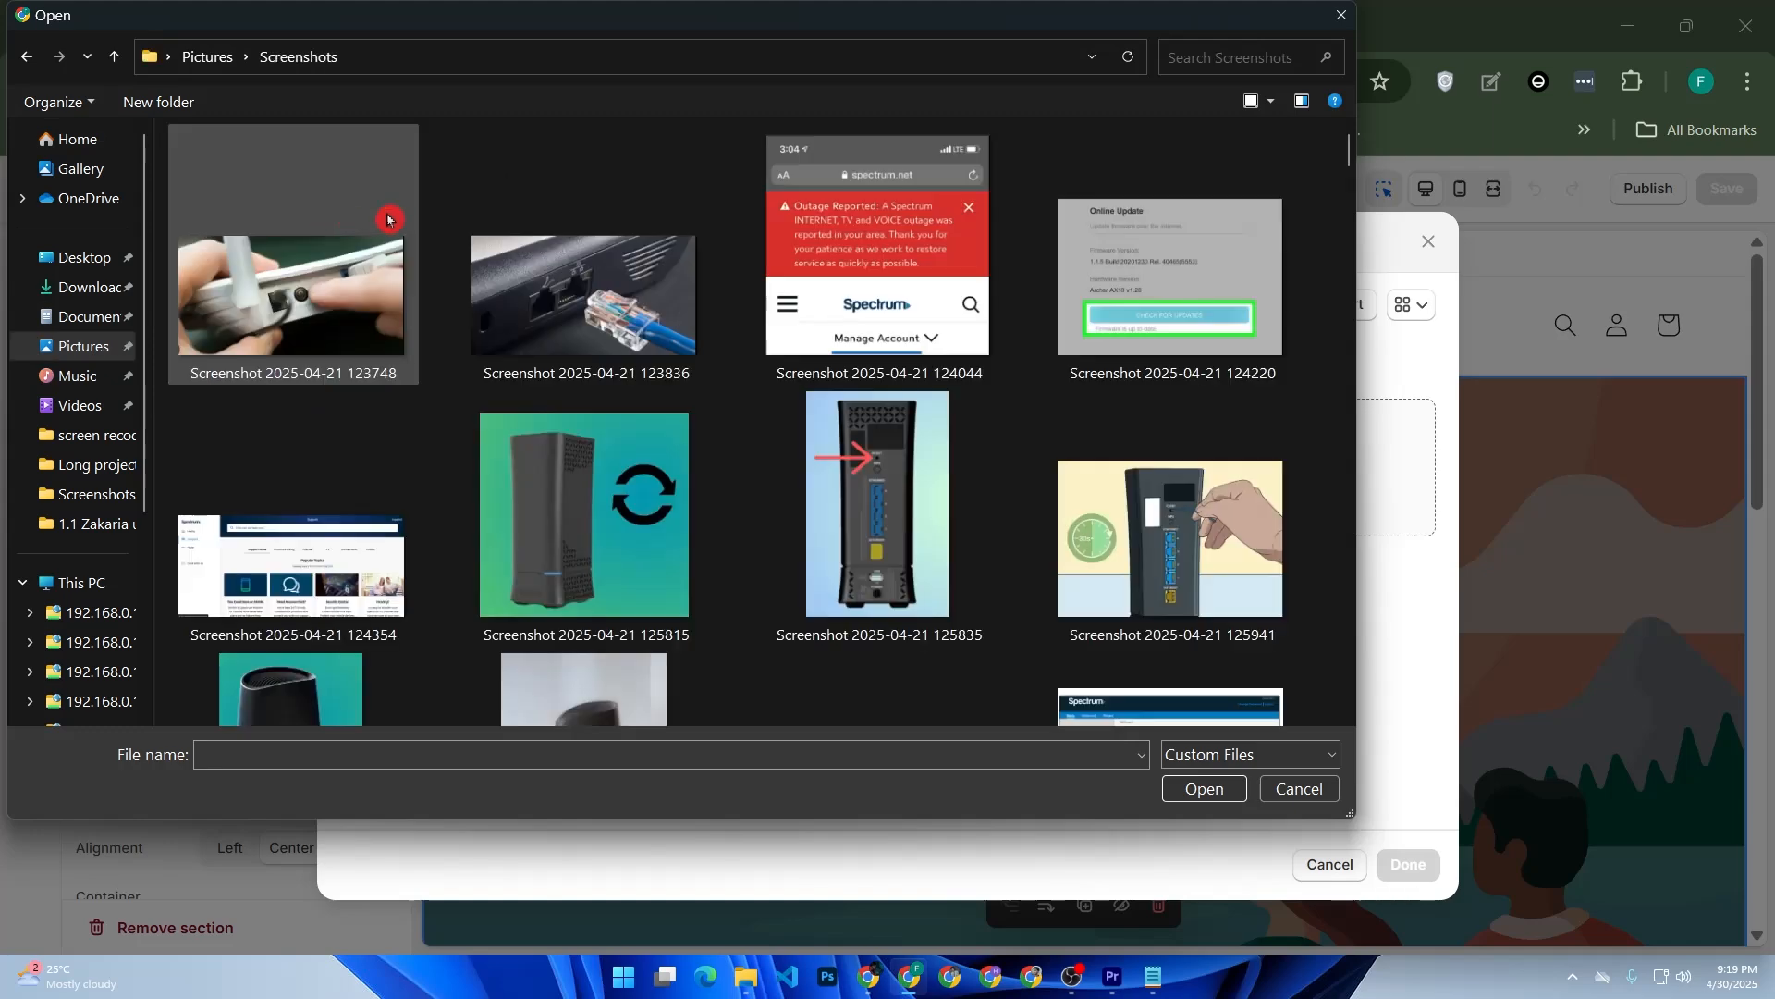
pyautogui.scroll(-5, 614, 365)
pyautogui.scroll(-5, 626, 369)
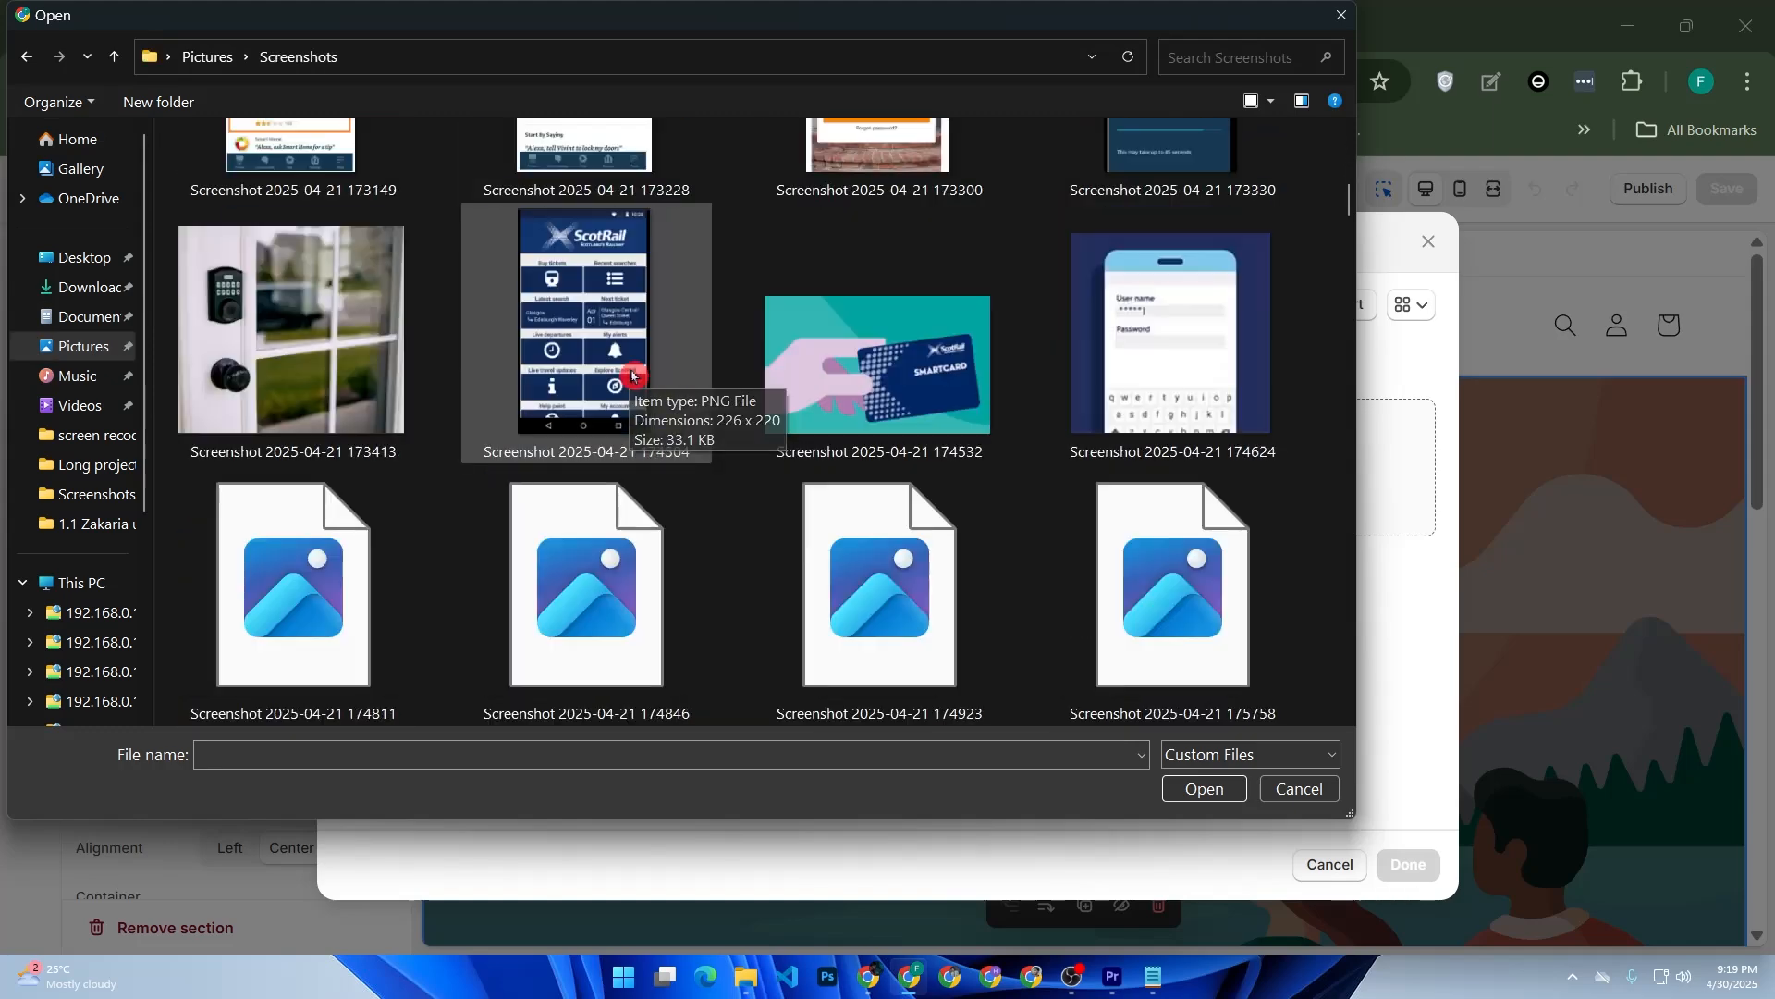
pyautogui.scroll(-10, 638, 384)
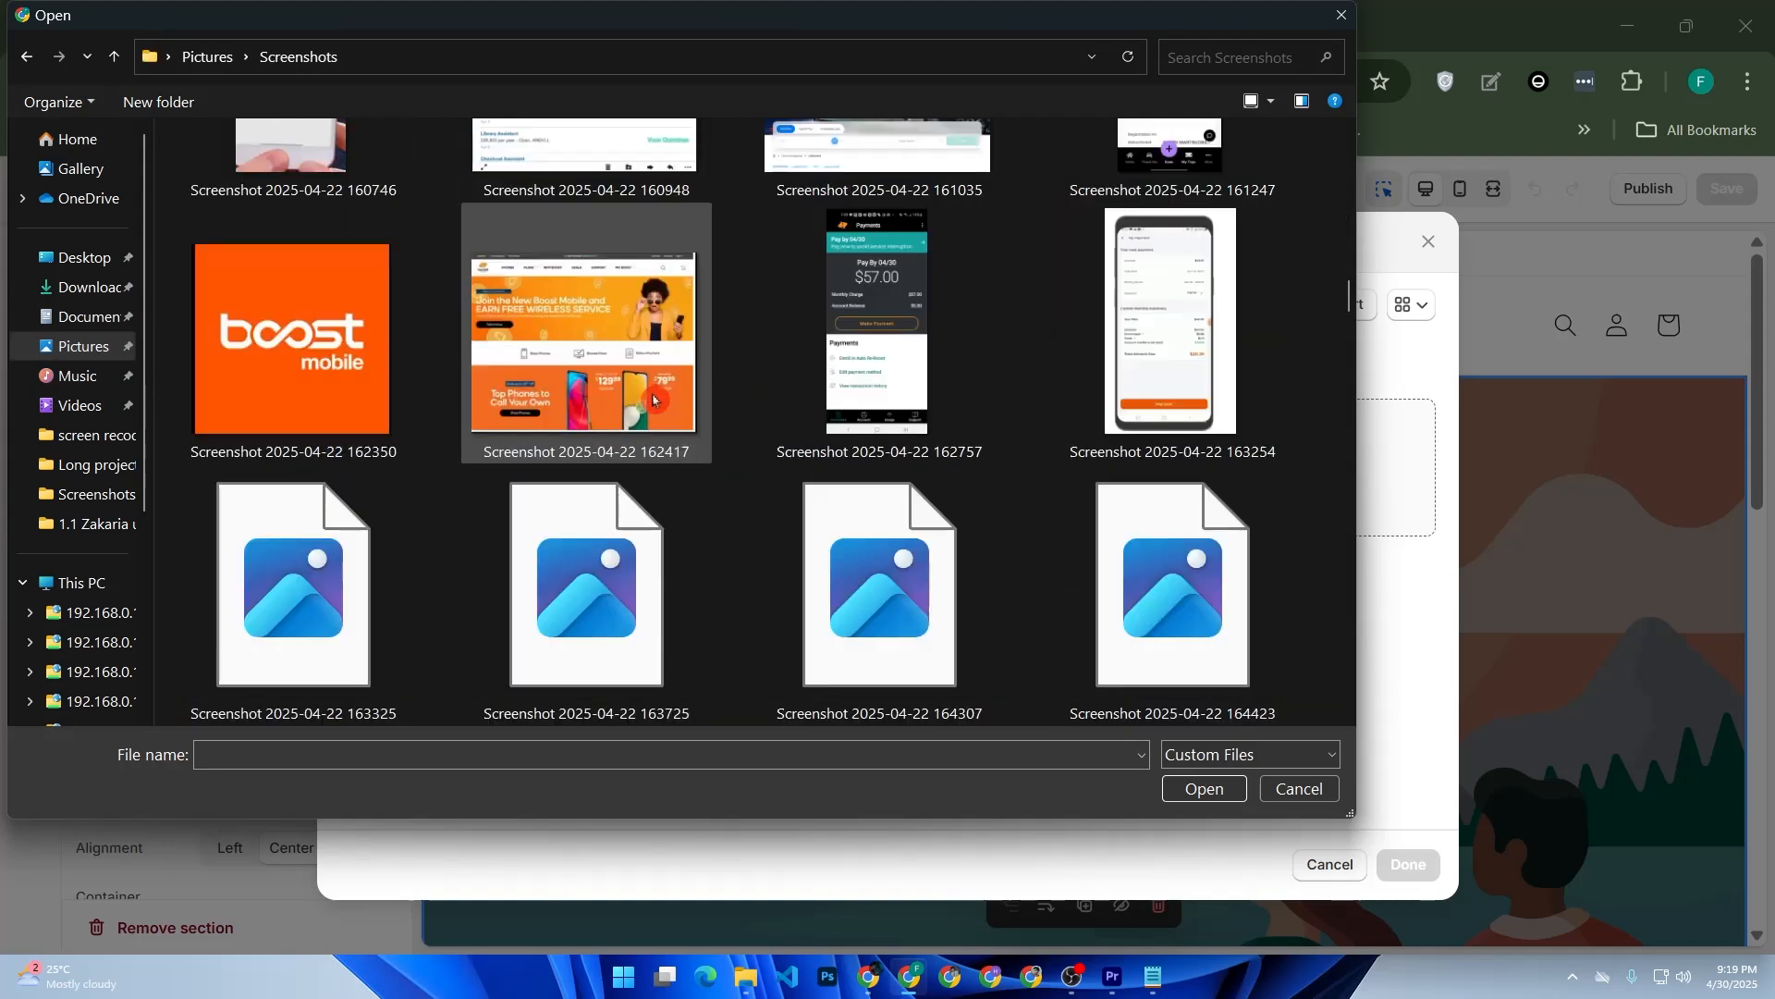
pyautogui.scroll(-3, 652, 399)
pyautogui.scroll(2, 592, 388)
pyautogui.click(626, 311)
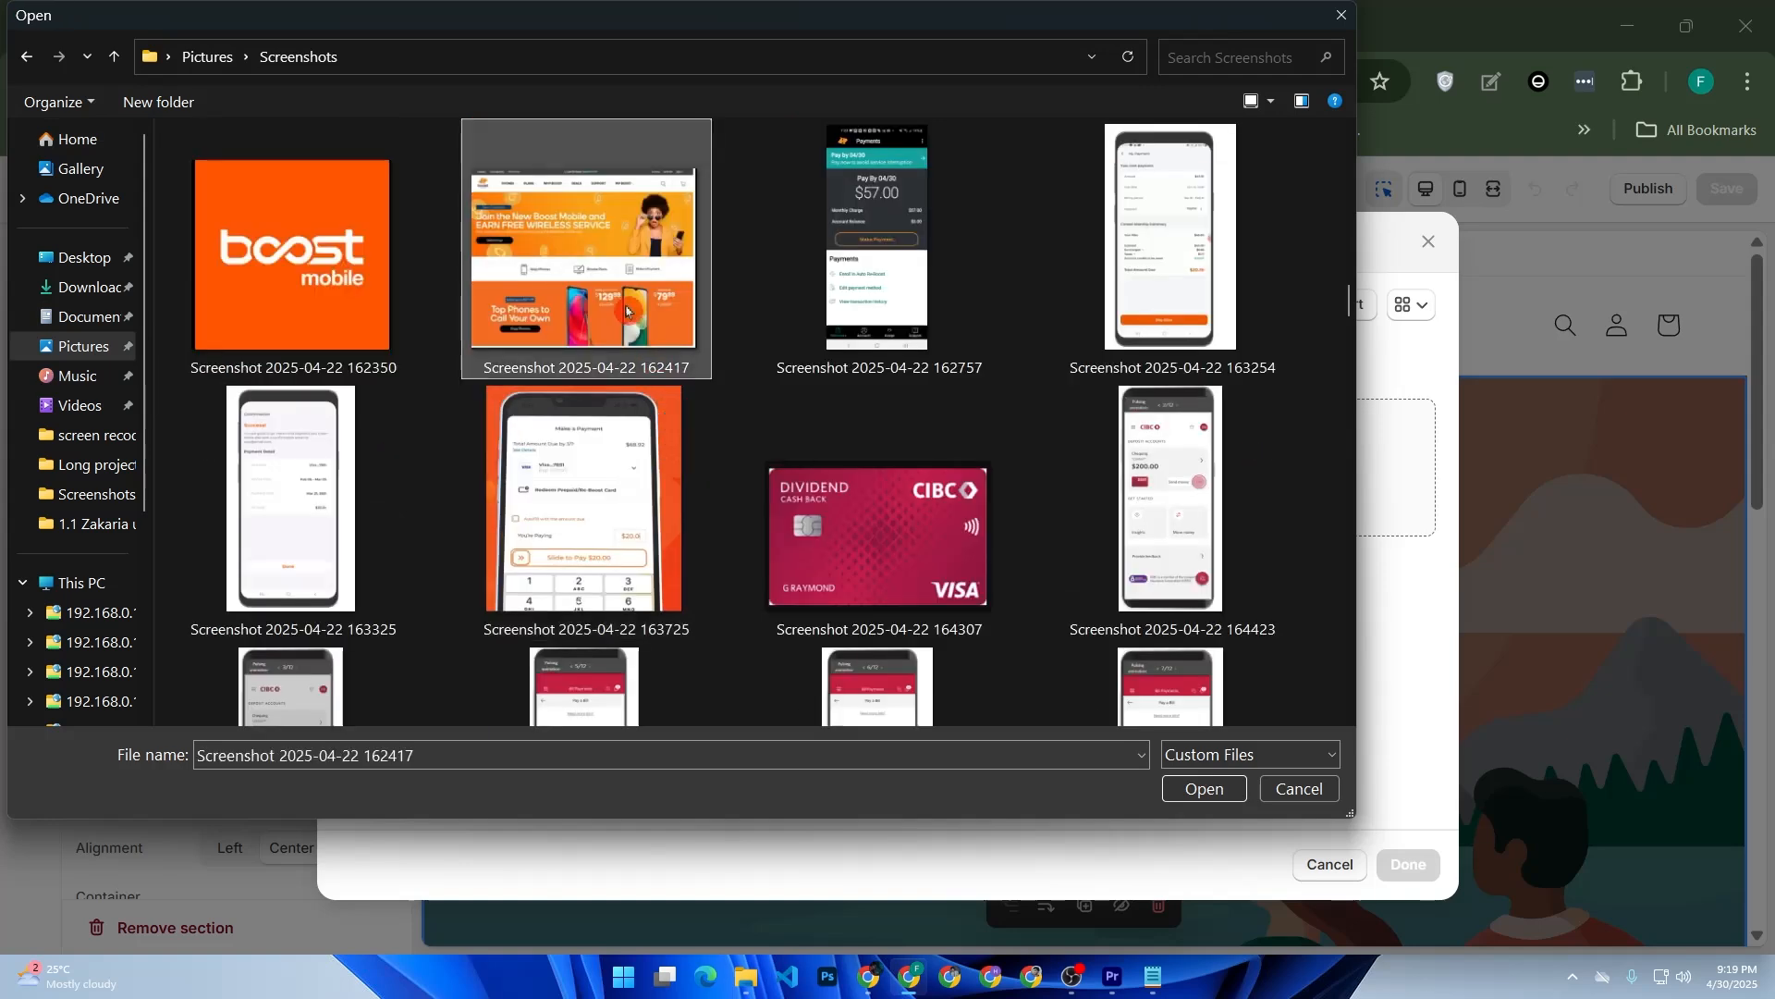
pyautogui.click(626, 311)
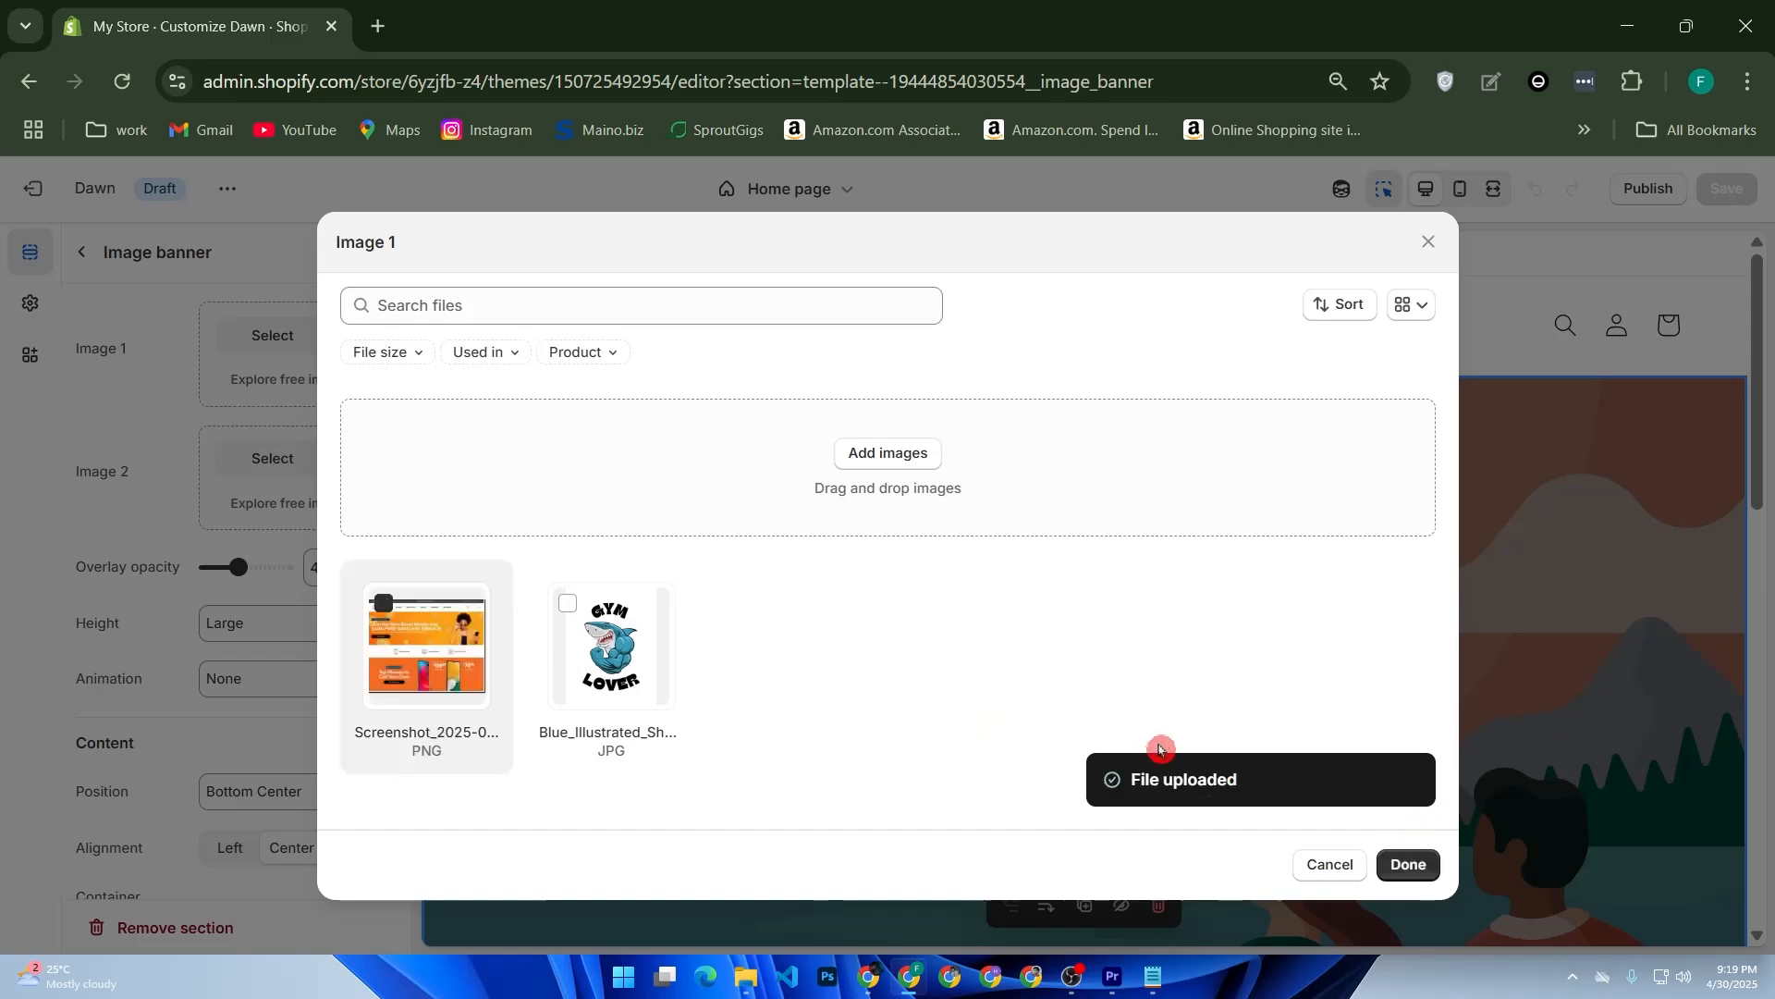
pyautogui.click(1408, 863)
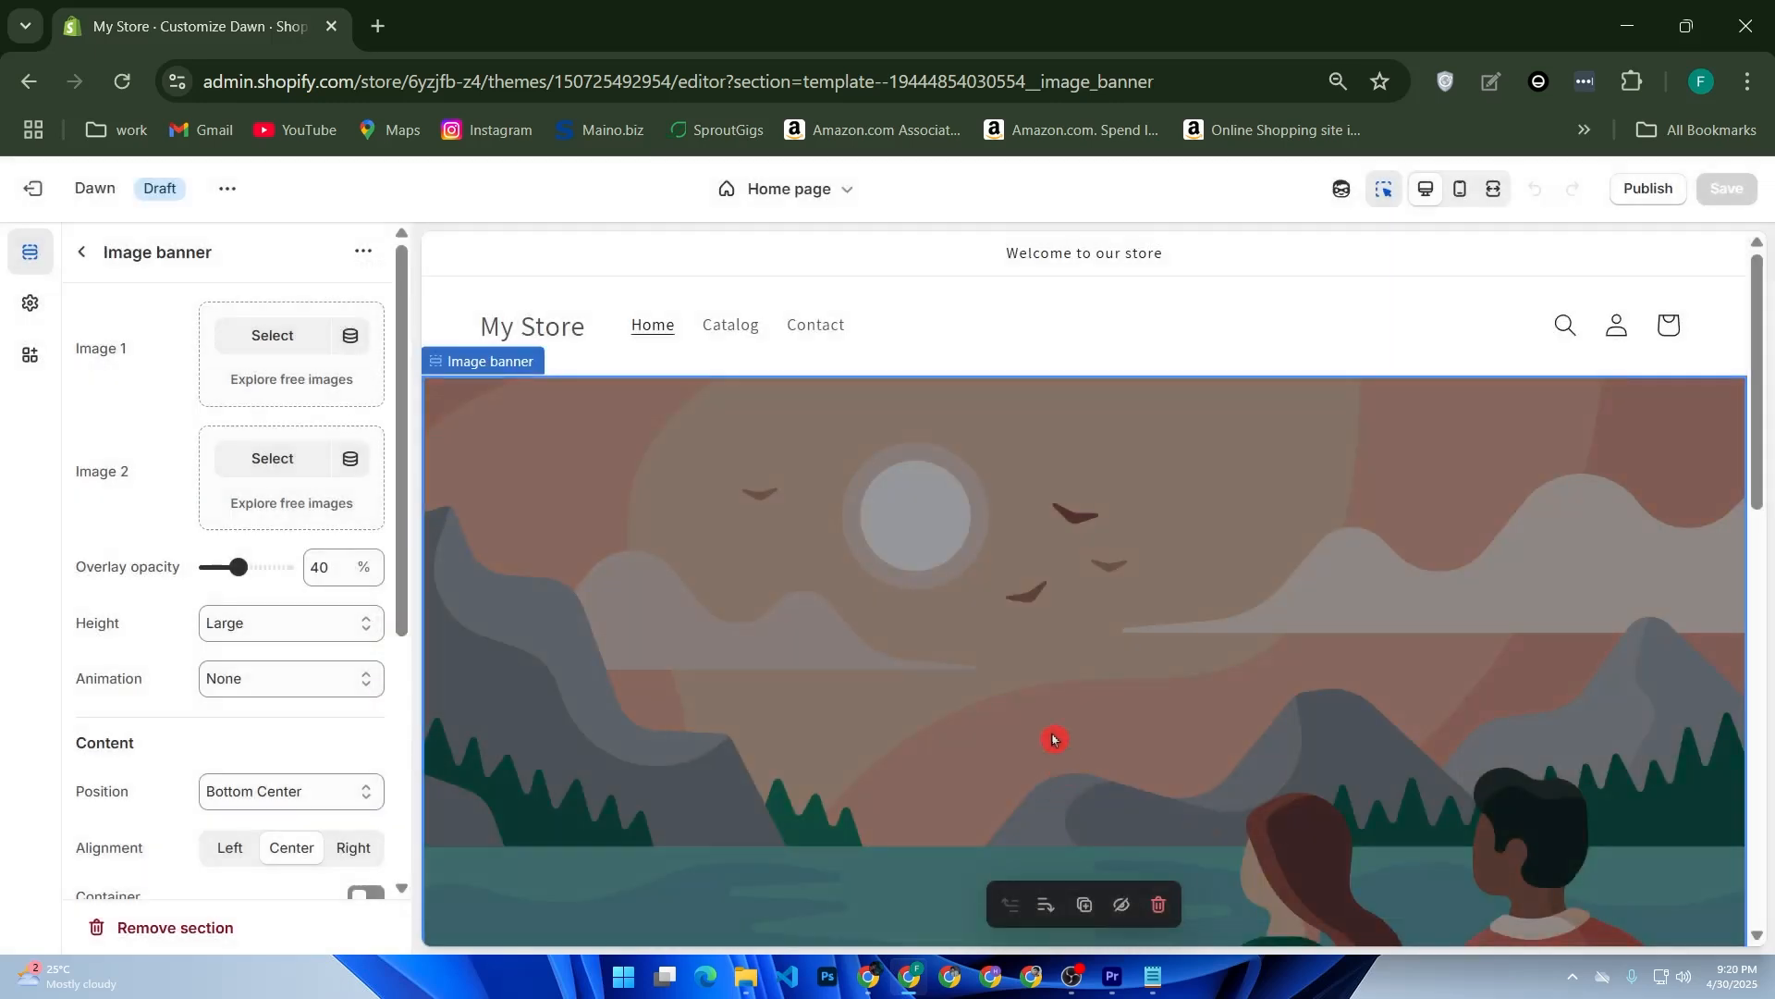
pyautogui.scroll(-2, 828, 656)
pyautogui.scroll(-4, 891, 662)
pyautogui.scroll(4, 911, 641)
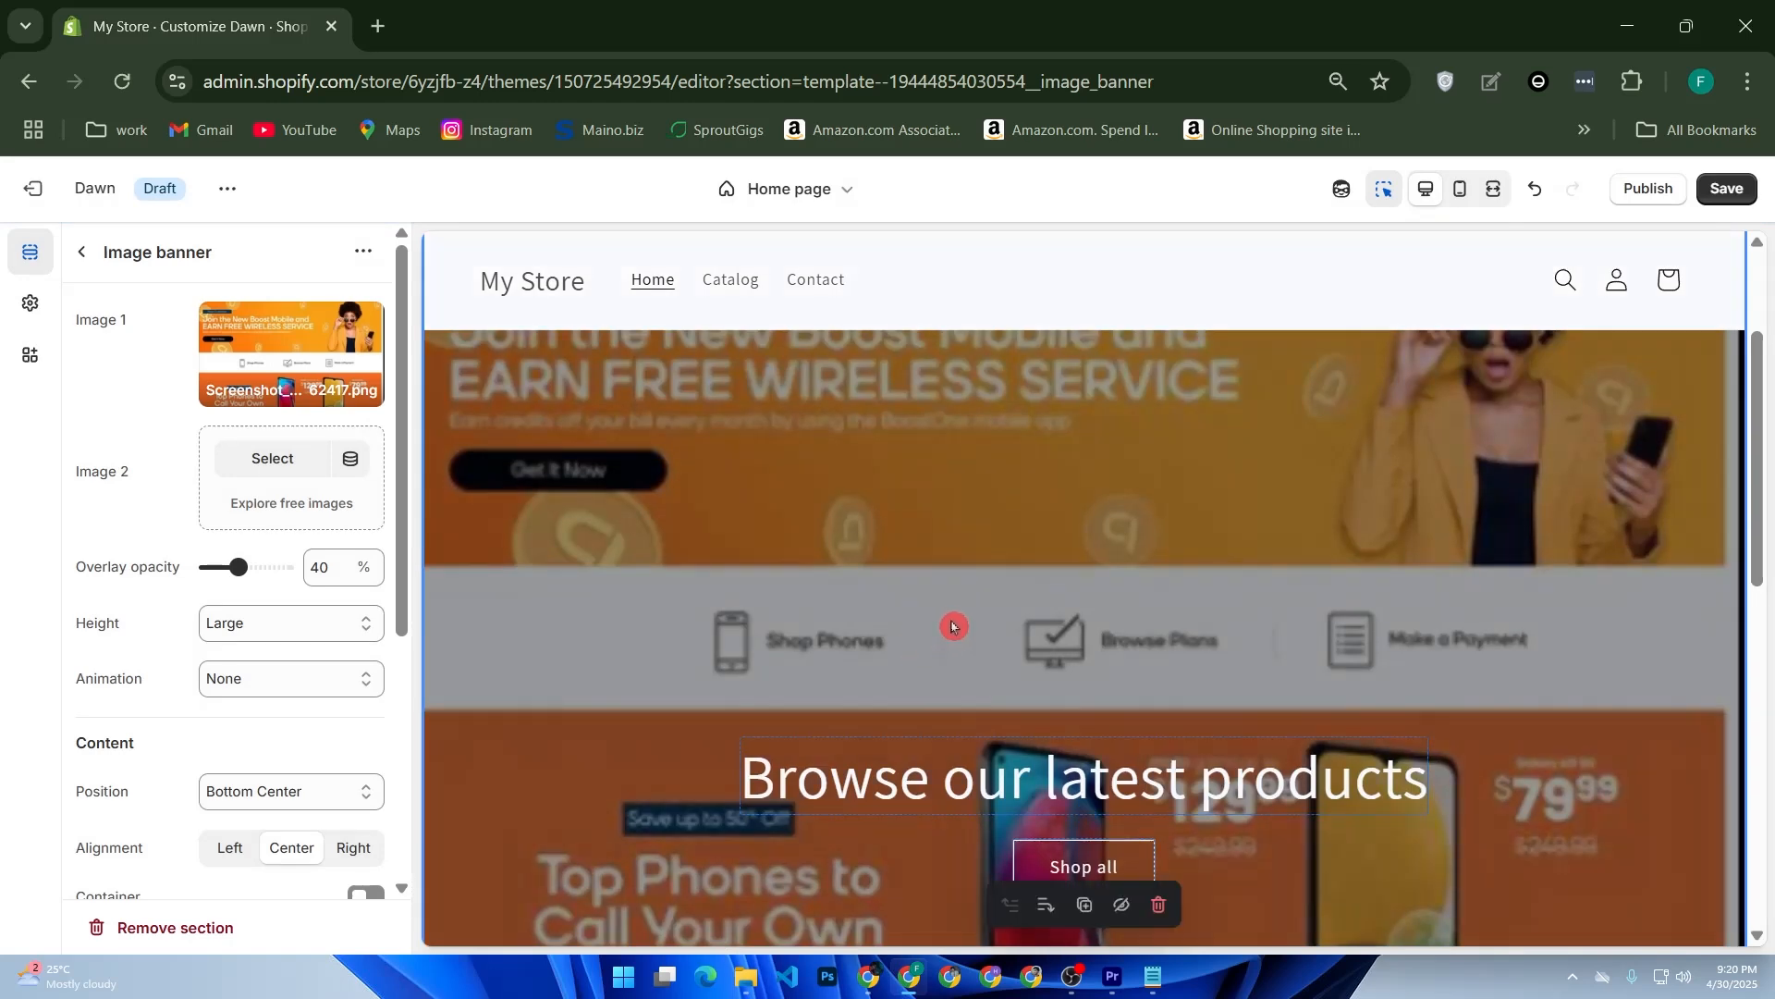
# - Search the web for "alibaba.com" in a new browser tab
pyautogui.click(378, 26)
pyautogui.click(660, 533)
pyautogui.write('ali')
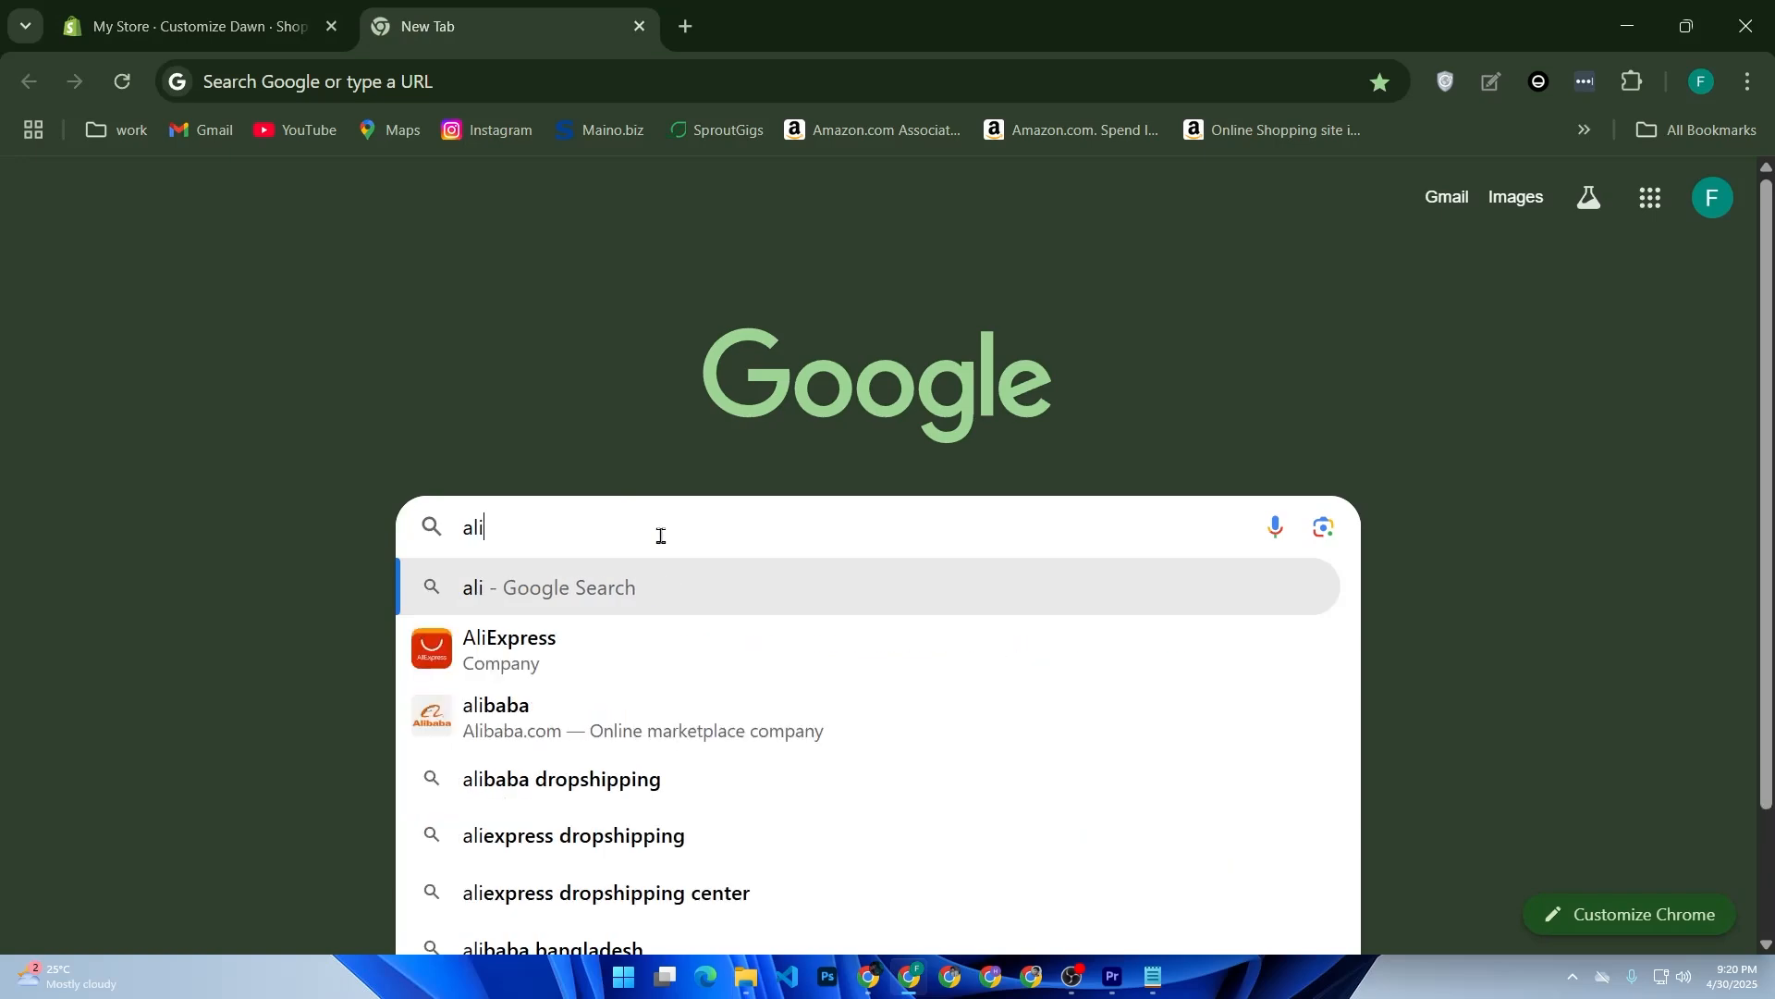
pyautogui.write('baba')
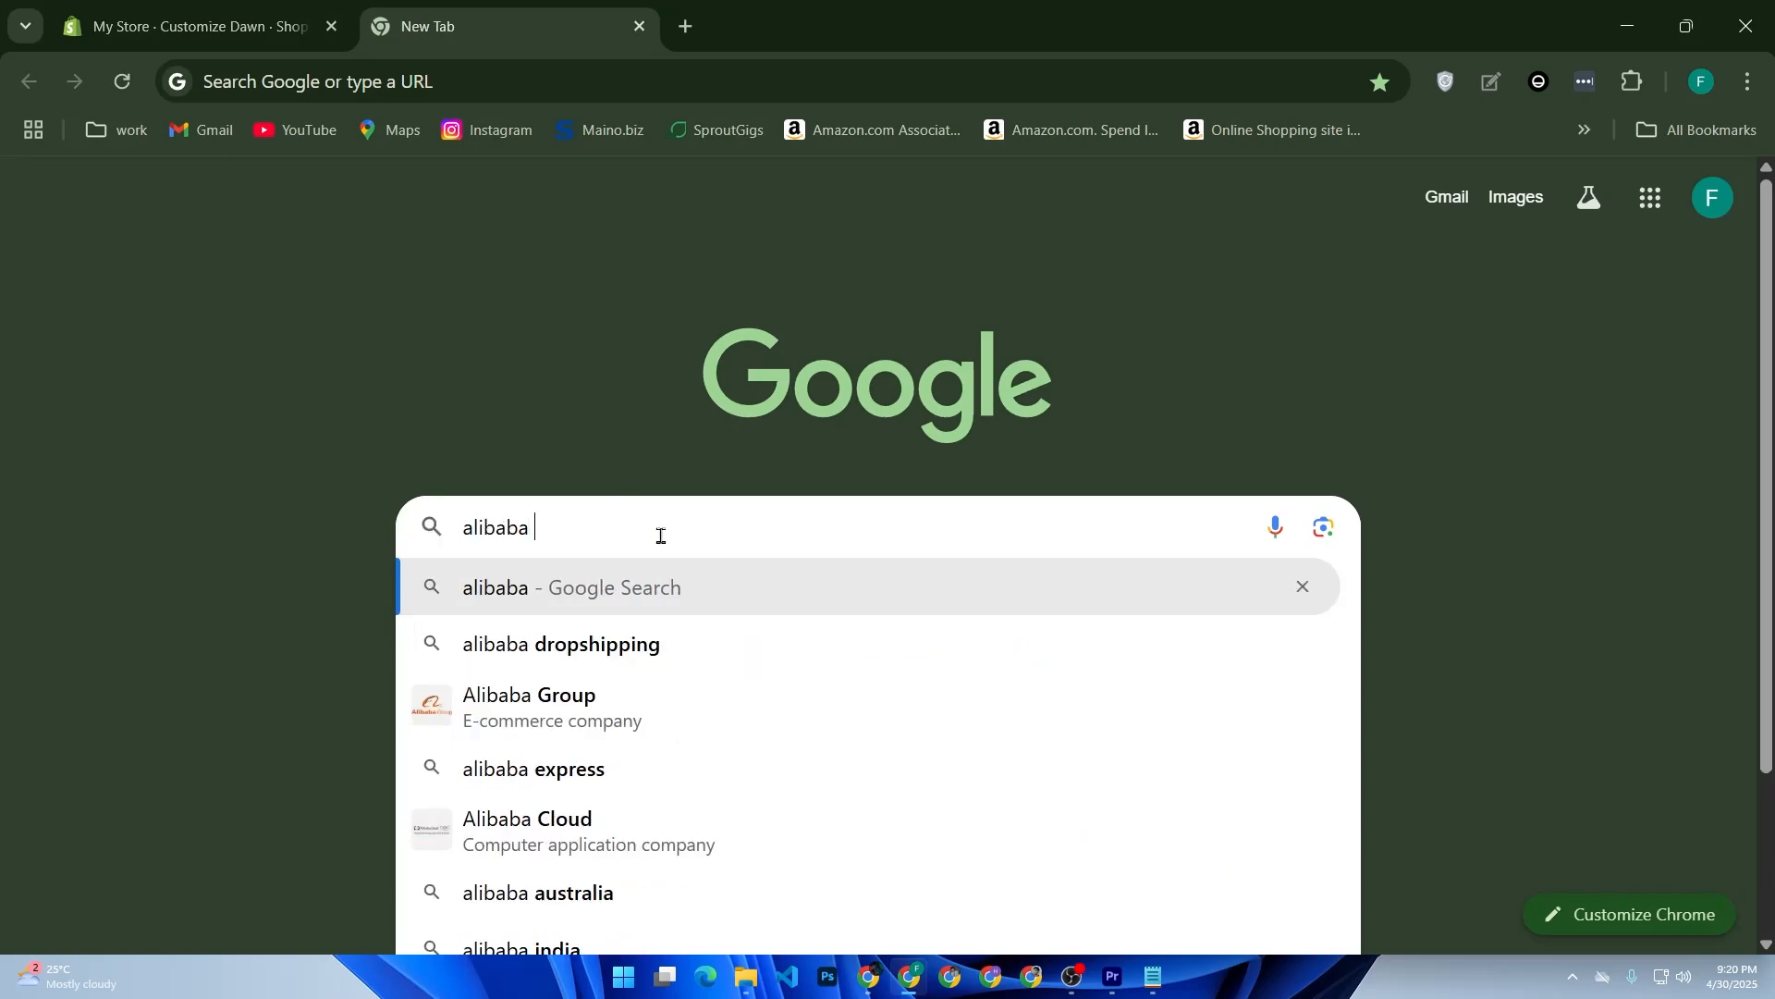
pyautogui.press('BackSpace')
pyautogui.write('.com')
pyautogui.press('Return')
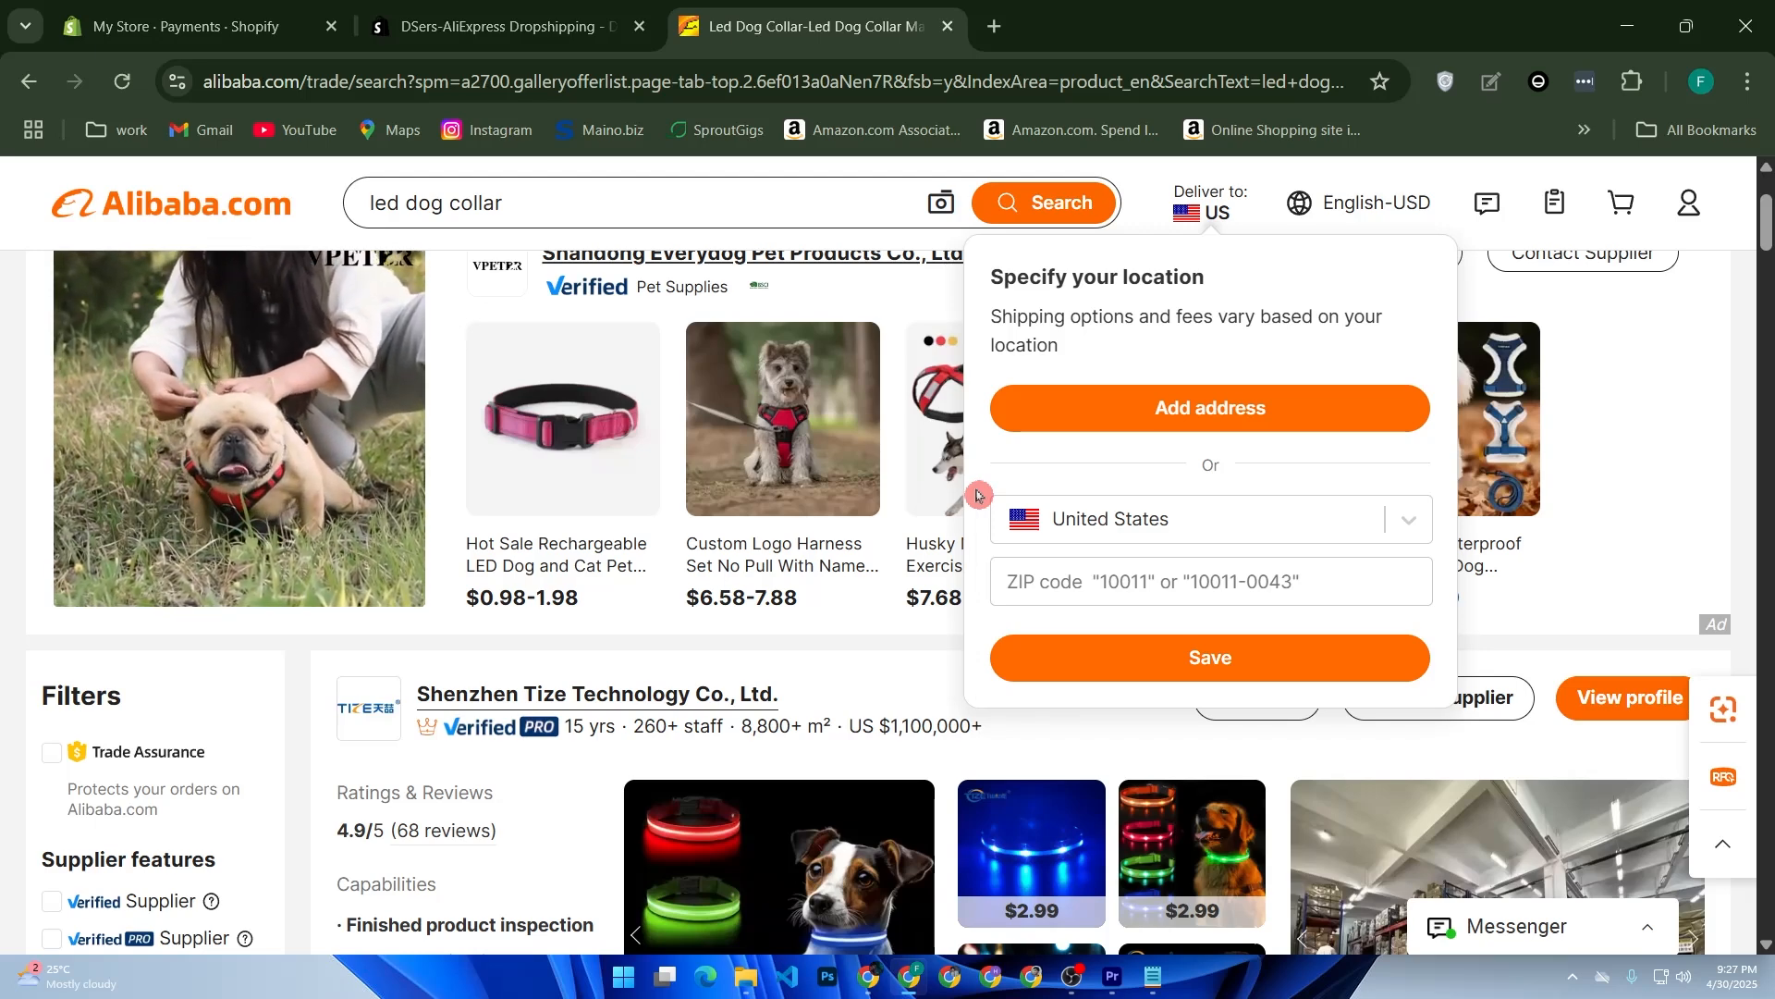
# - Examine the Alibaba supplier listings for "led dog collar", comparing supplier ratings, capabilities, prices and minimum order quantities
pyautogui.scroll(-2, 977, 495)
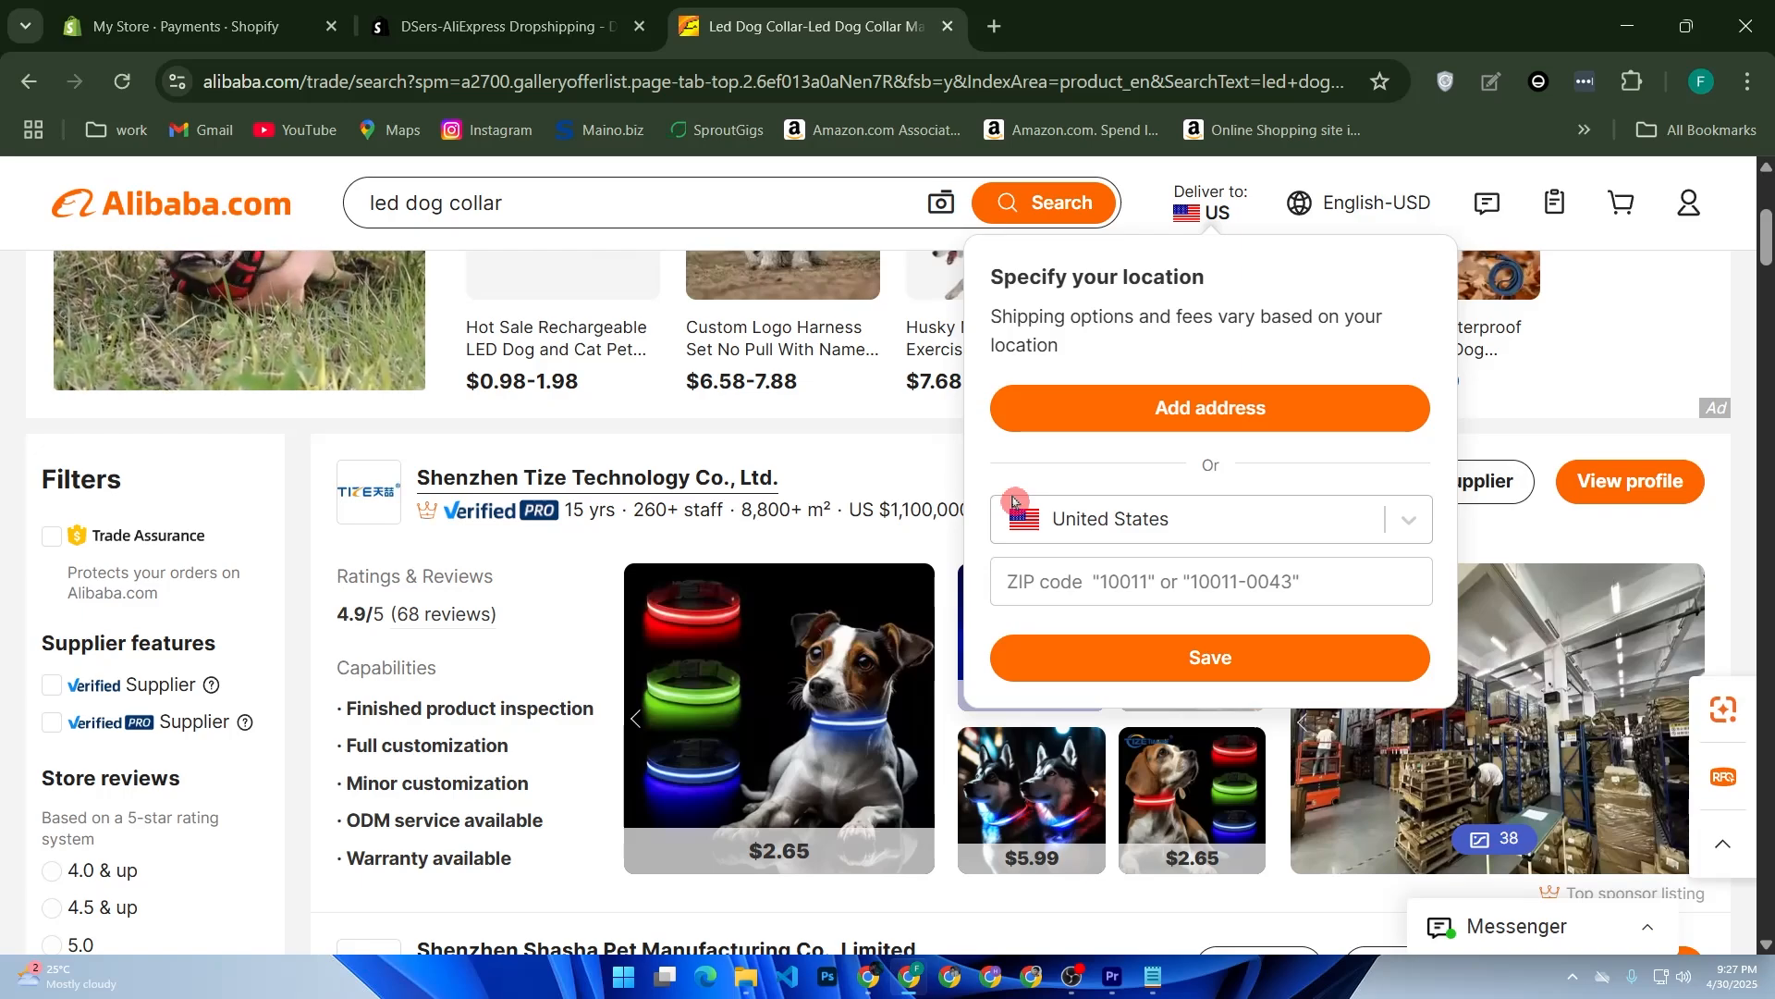
pyautogui.scroll(-8, 1015, 500)
pyautogui.scroll(10, 1015, 494)
pyautogui.scroll(-5, 773, 539)
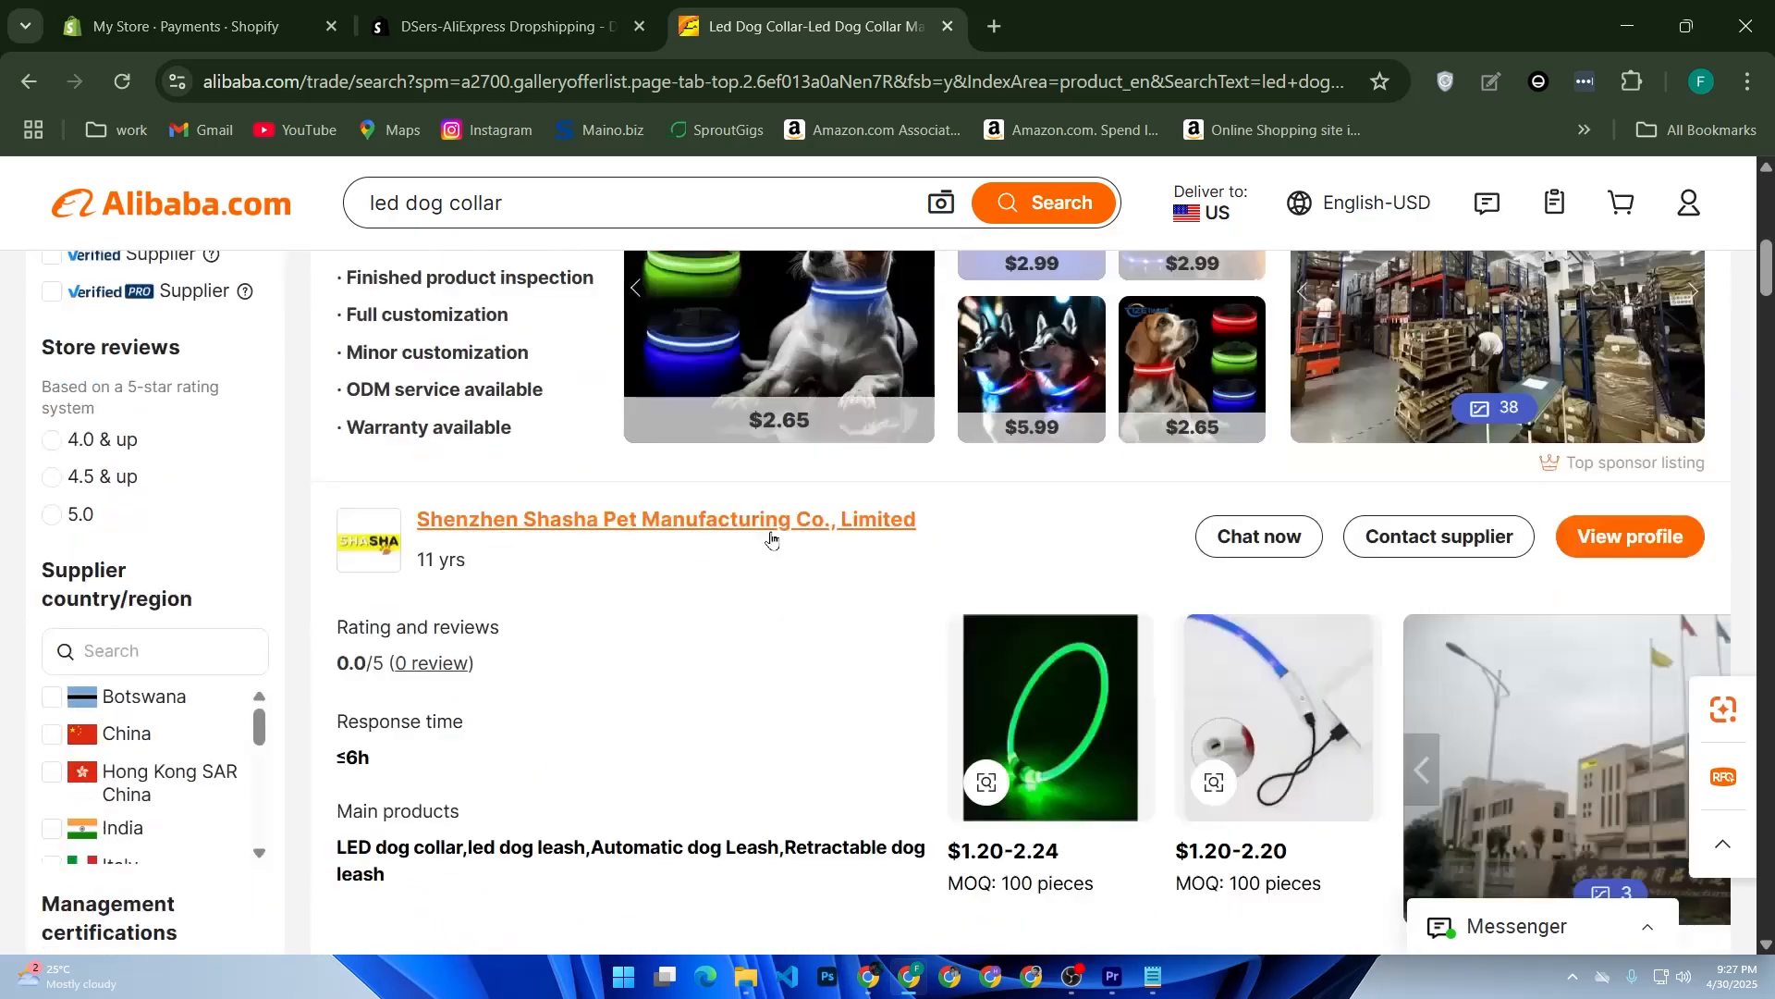
pyautogui.scroll(-5, 700, 560)
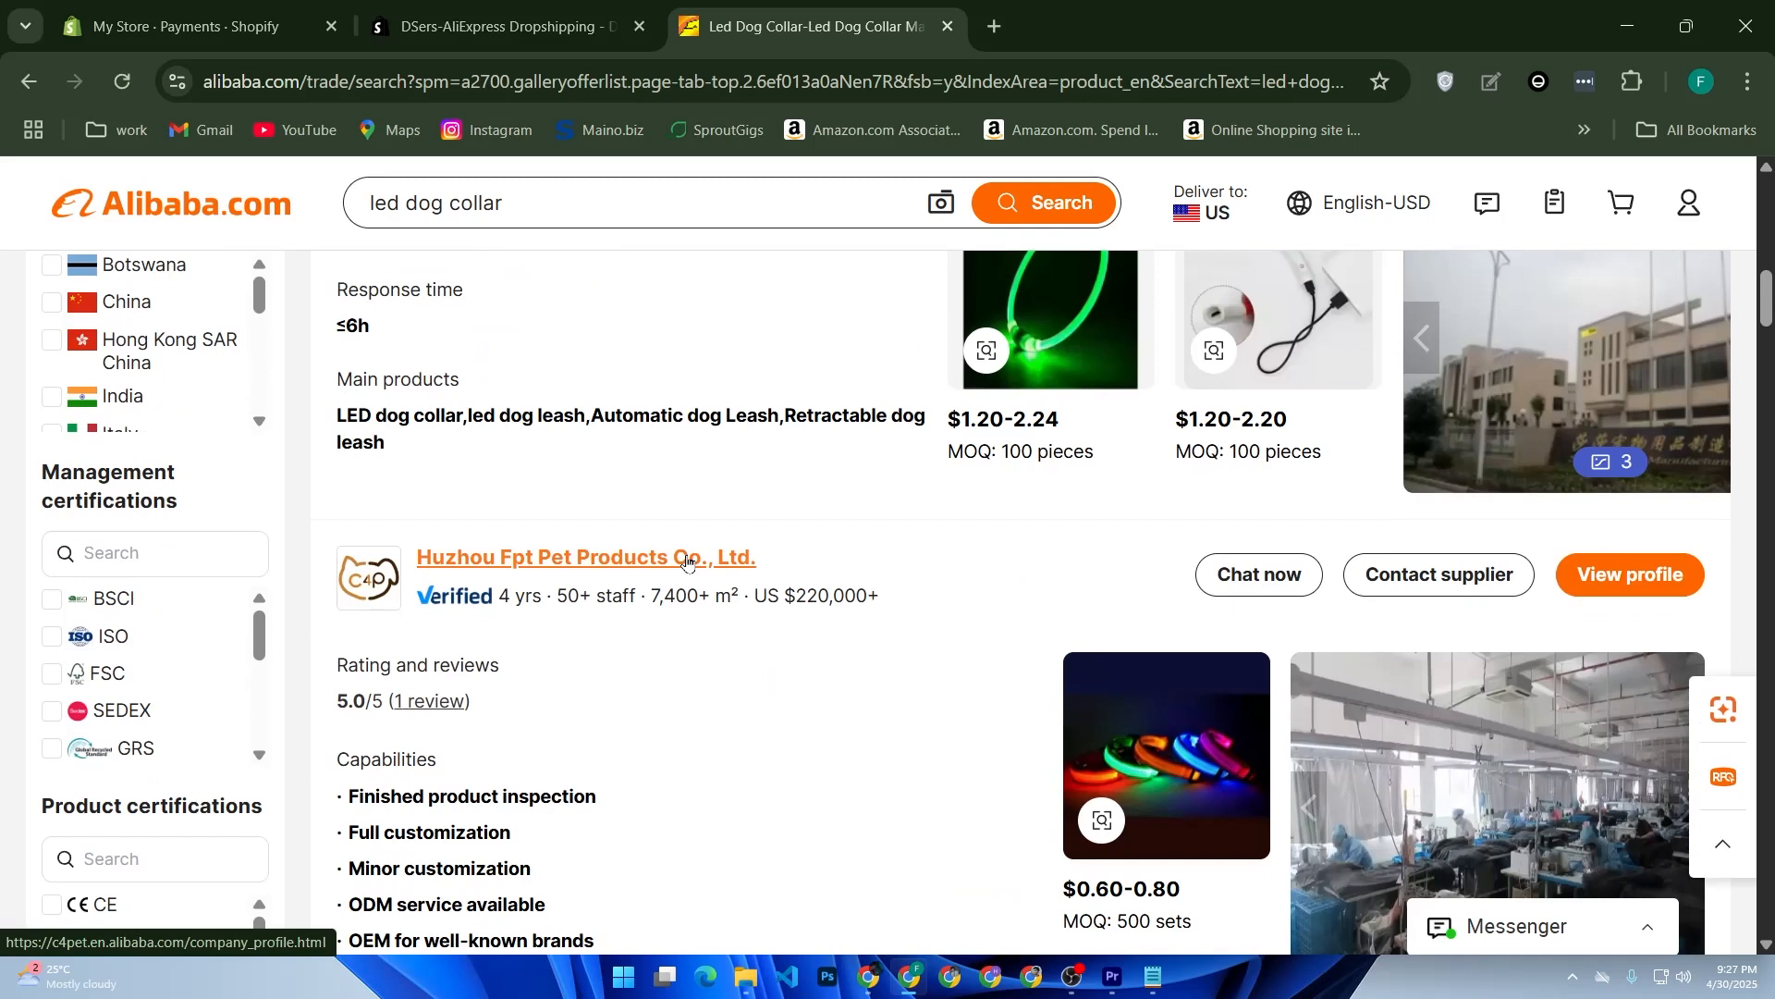
pyautogui.scroll(-2, 687, 561)
pyautogui.click(687, 560)
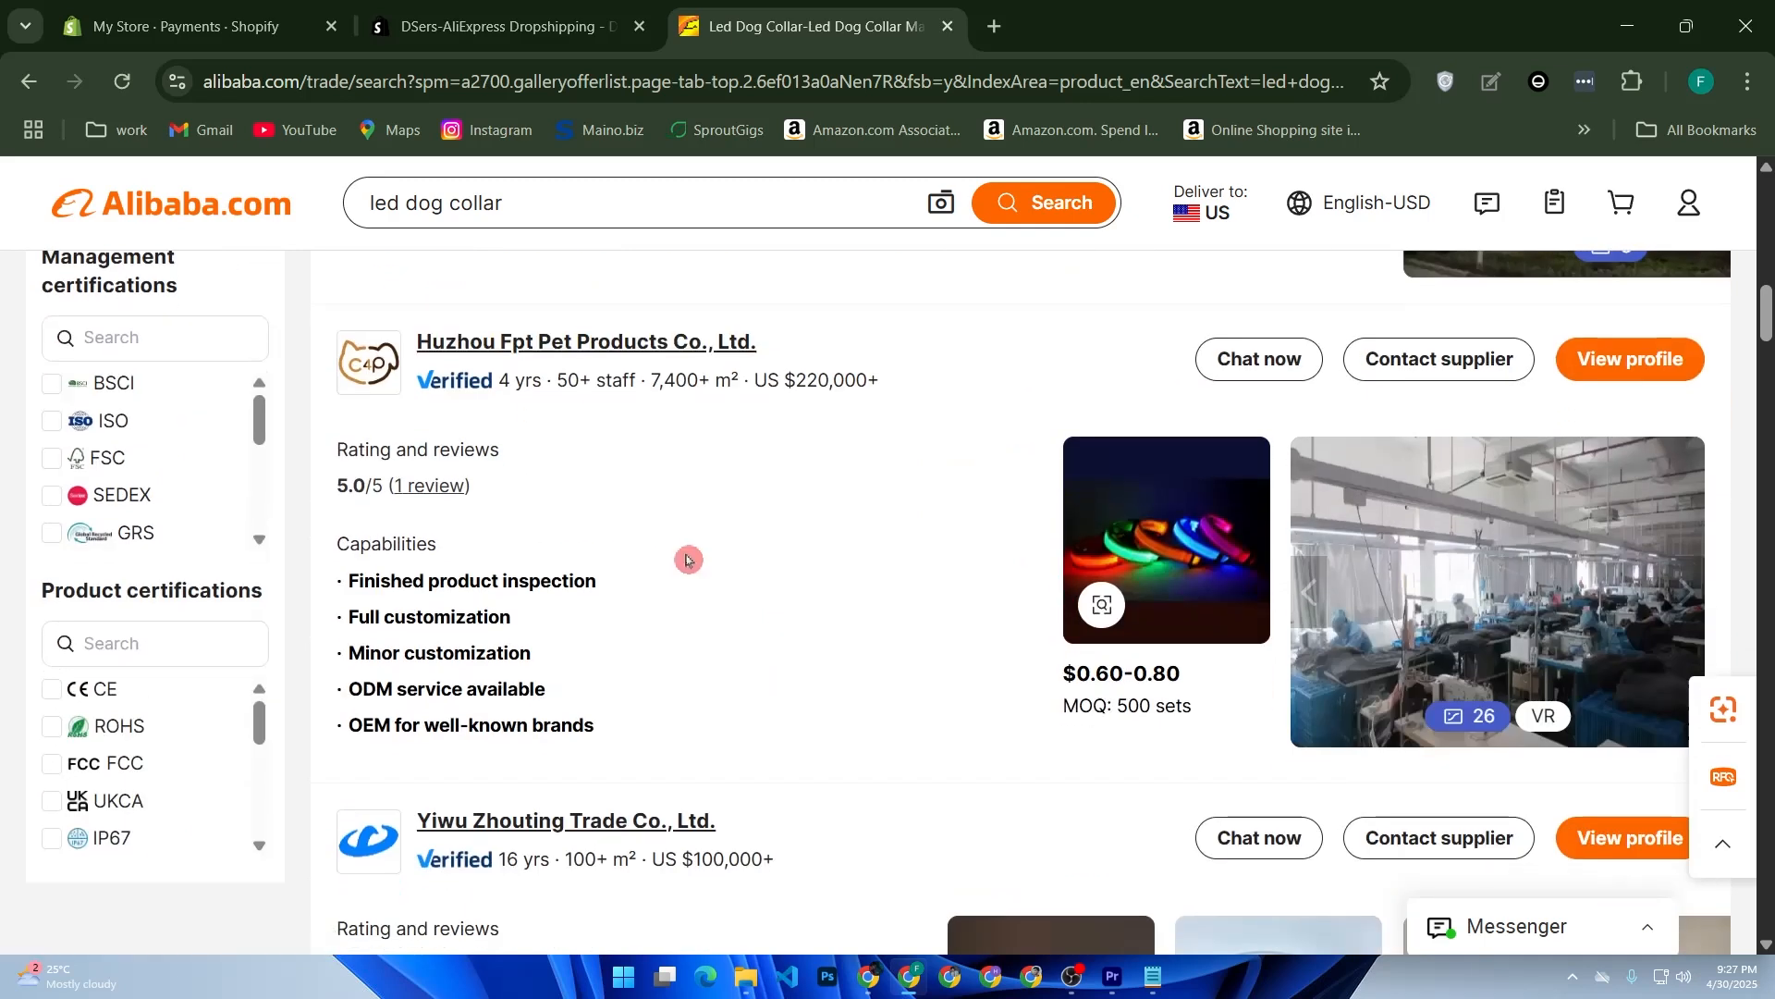
pyautogui.scroll(-2, 687, 560)
pyautogui.scroll(-2, 701, 555)
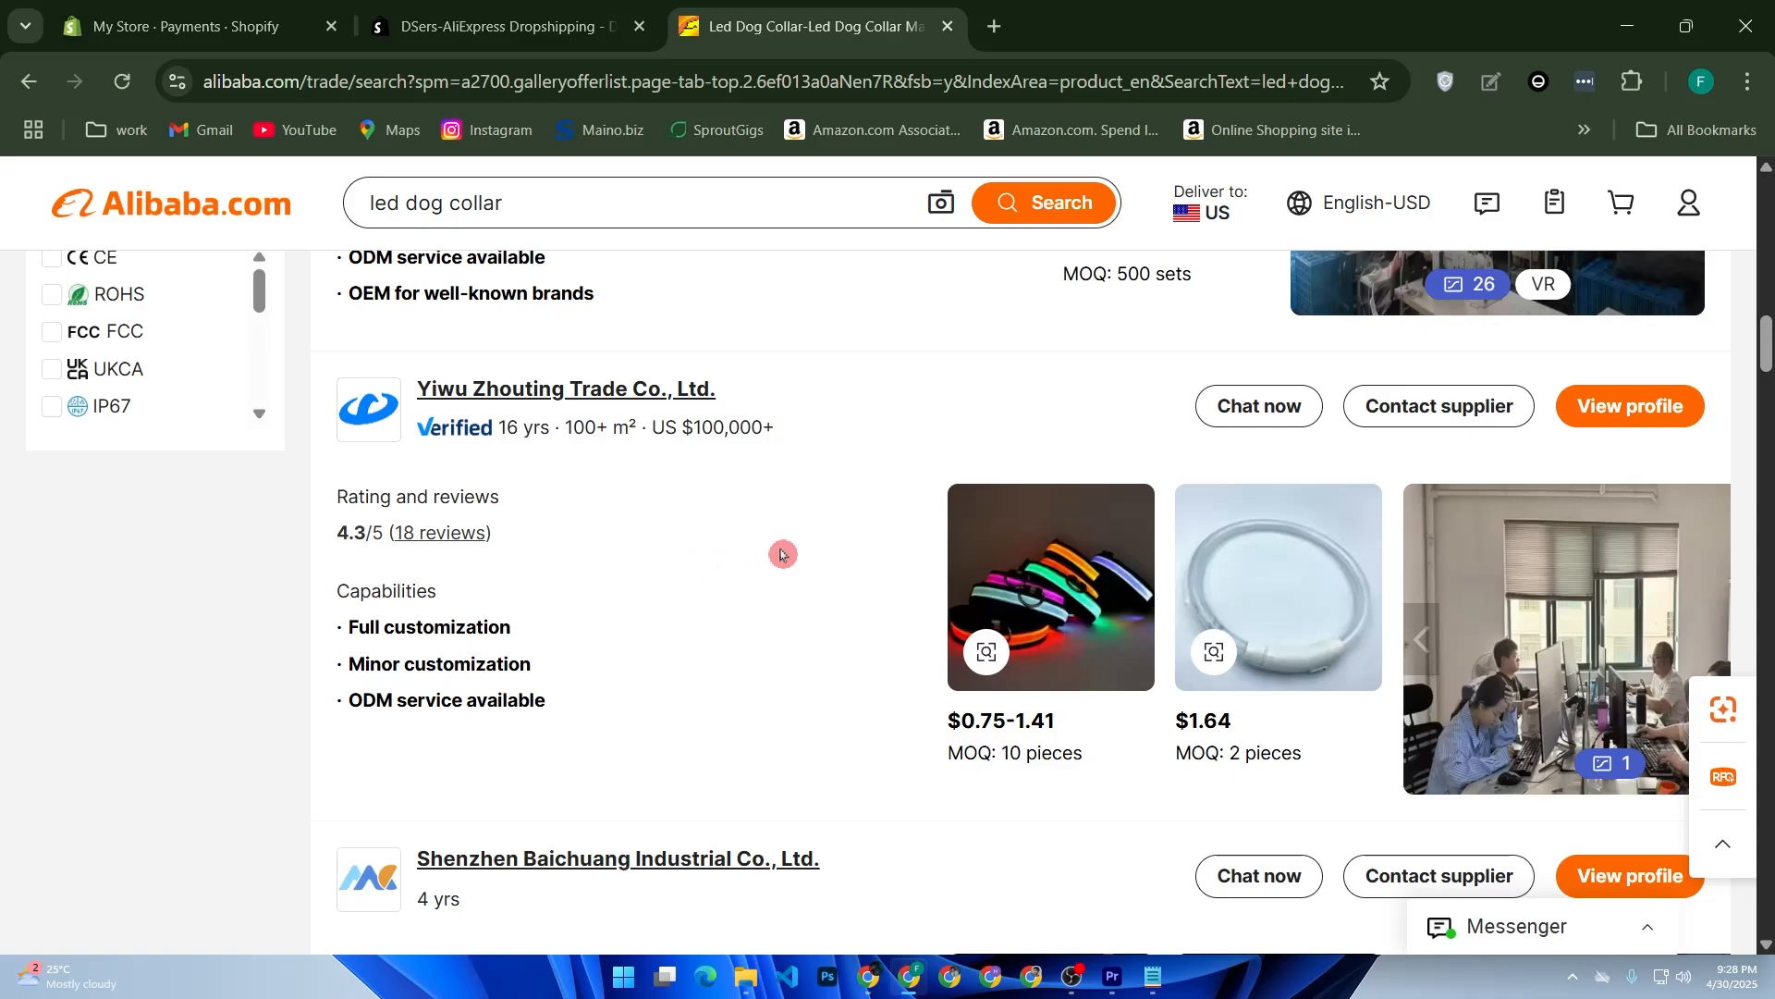
pyautogui.scroll(10, 559, 553)
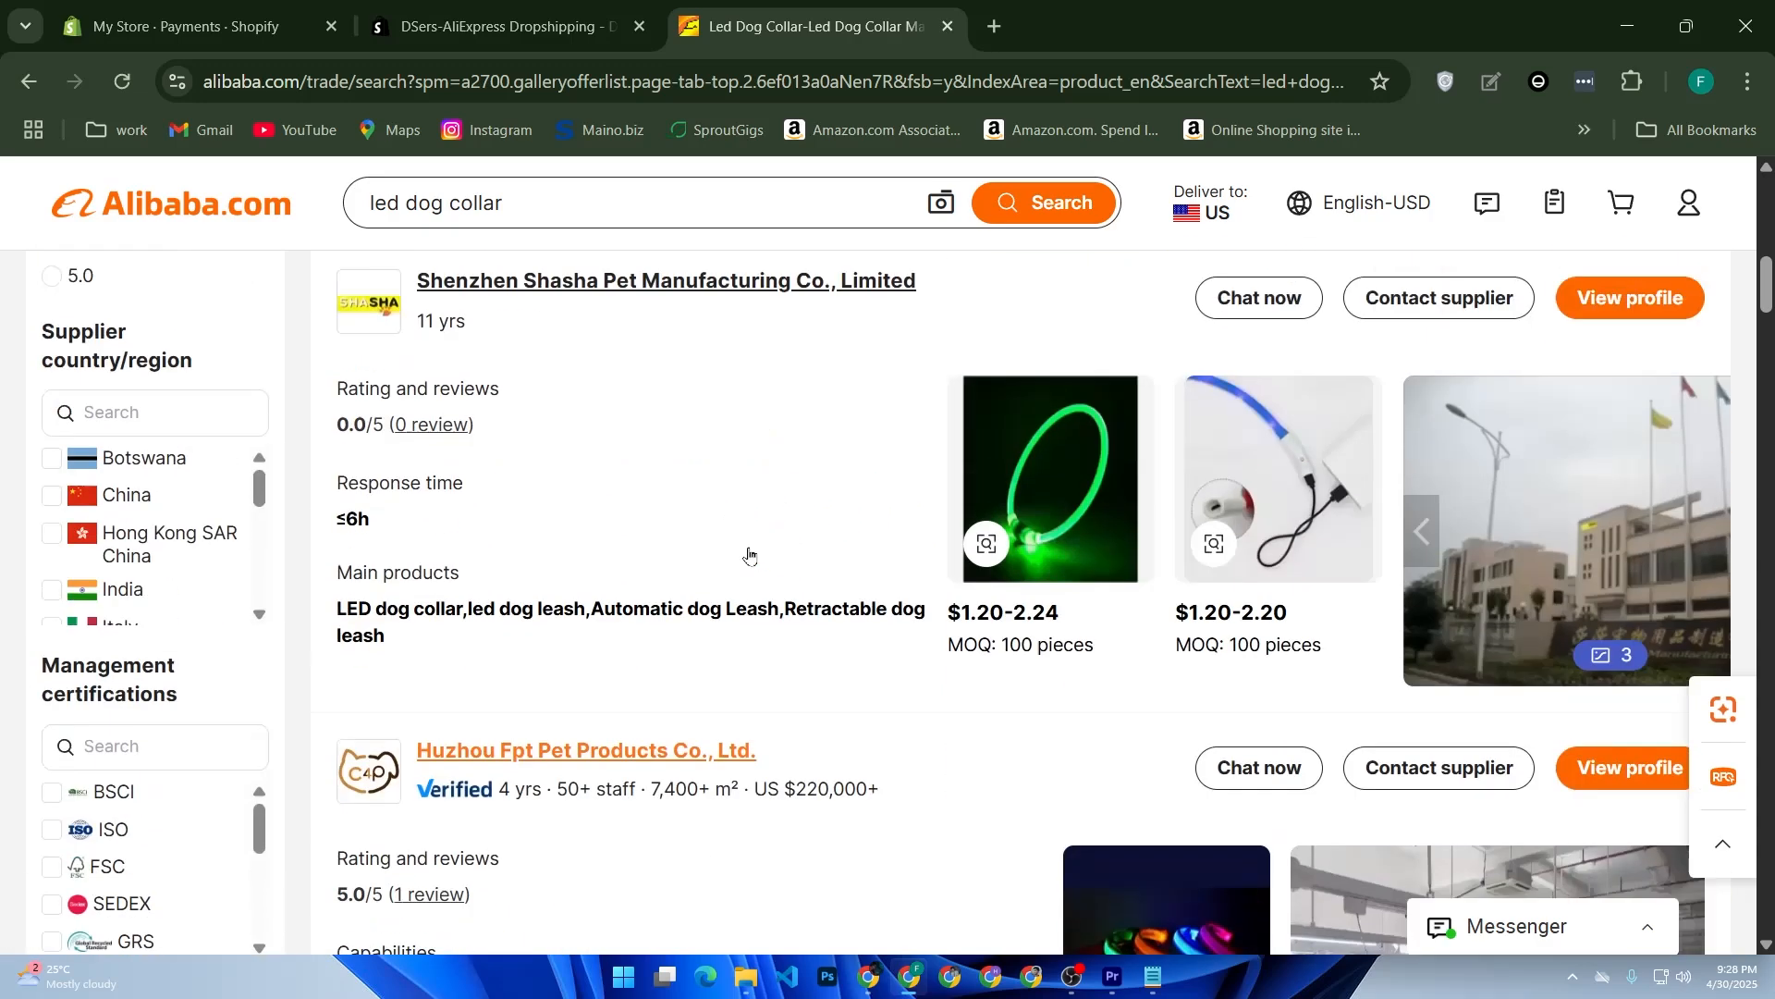
pyautogui.scroll(2, 543, 550)
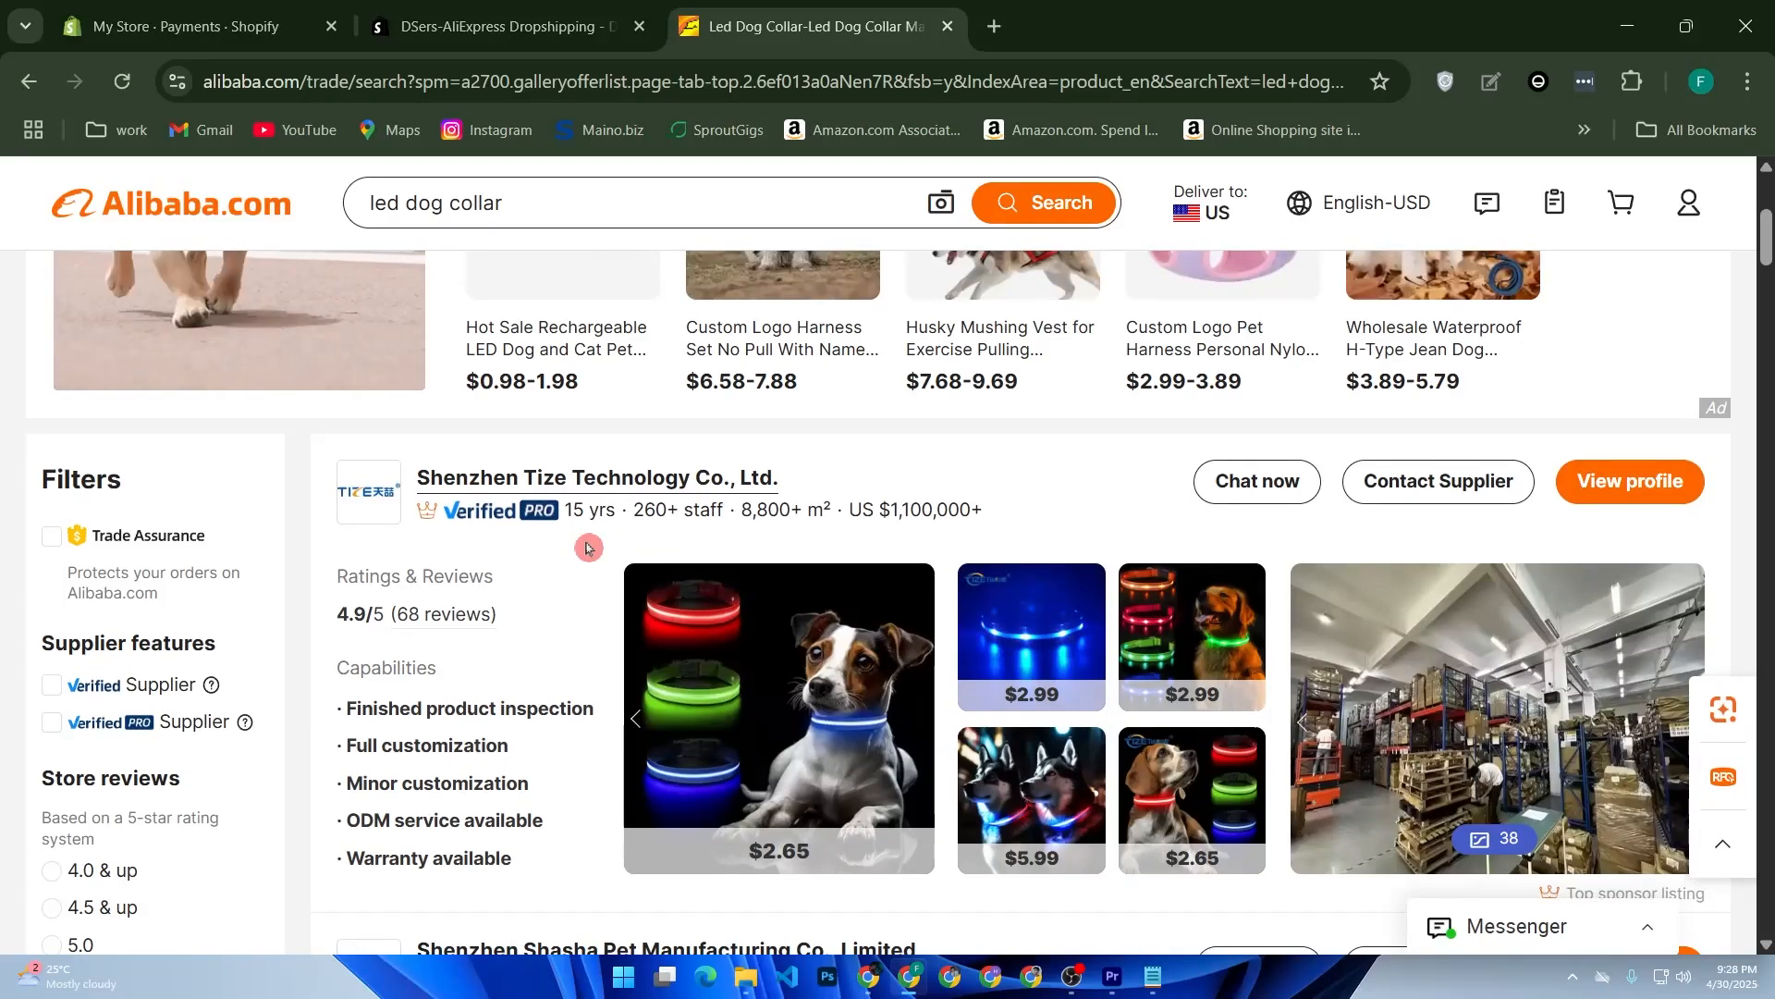
pyautogui.scroll(2, 586, 548)
pyautogui.scroll(-2, 586, 547)
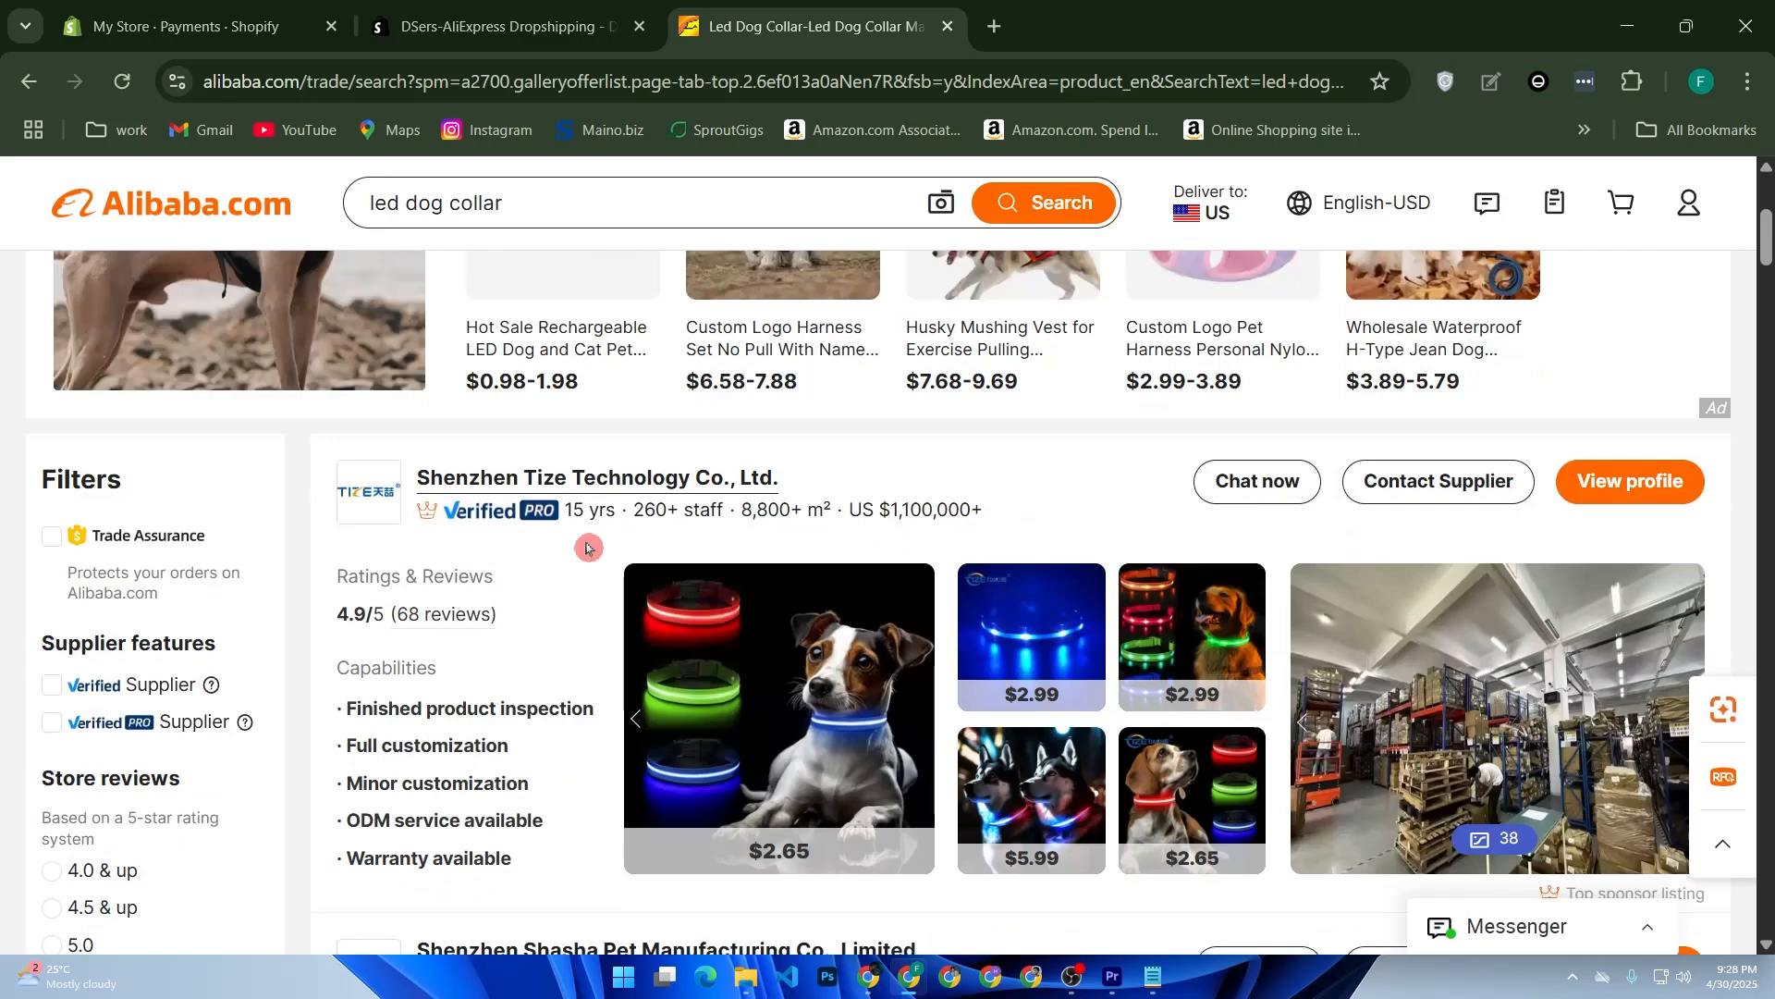
pyautogui.scroll(2, 587, 548)
pyautogui.scroll(-2, 586, 547)
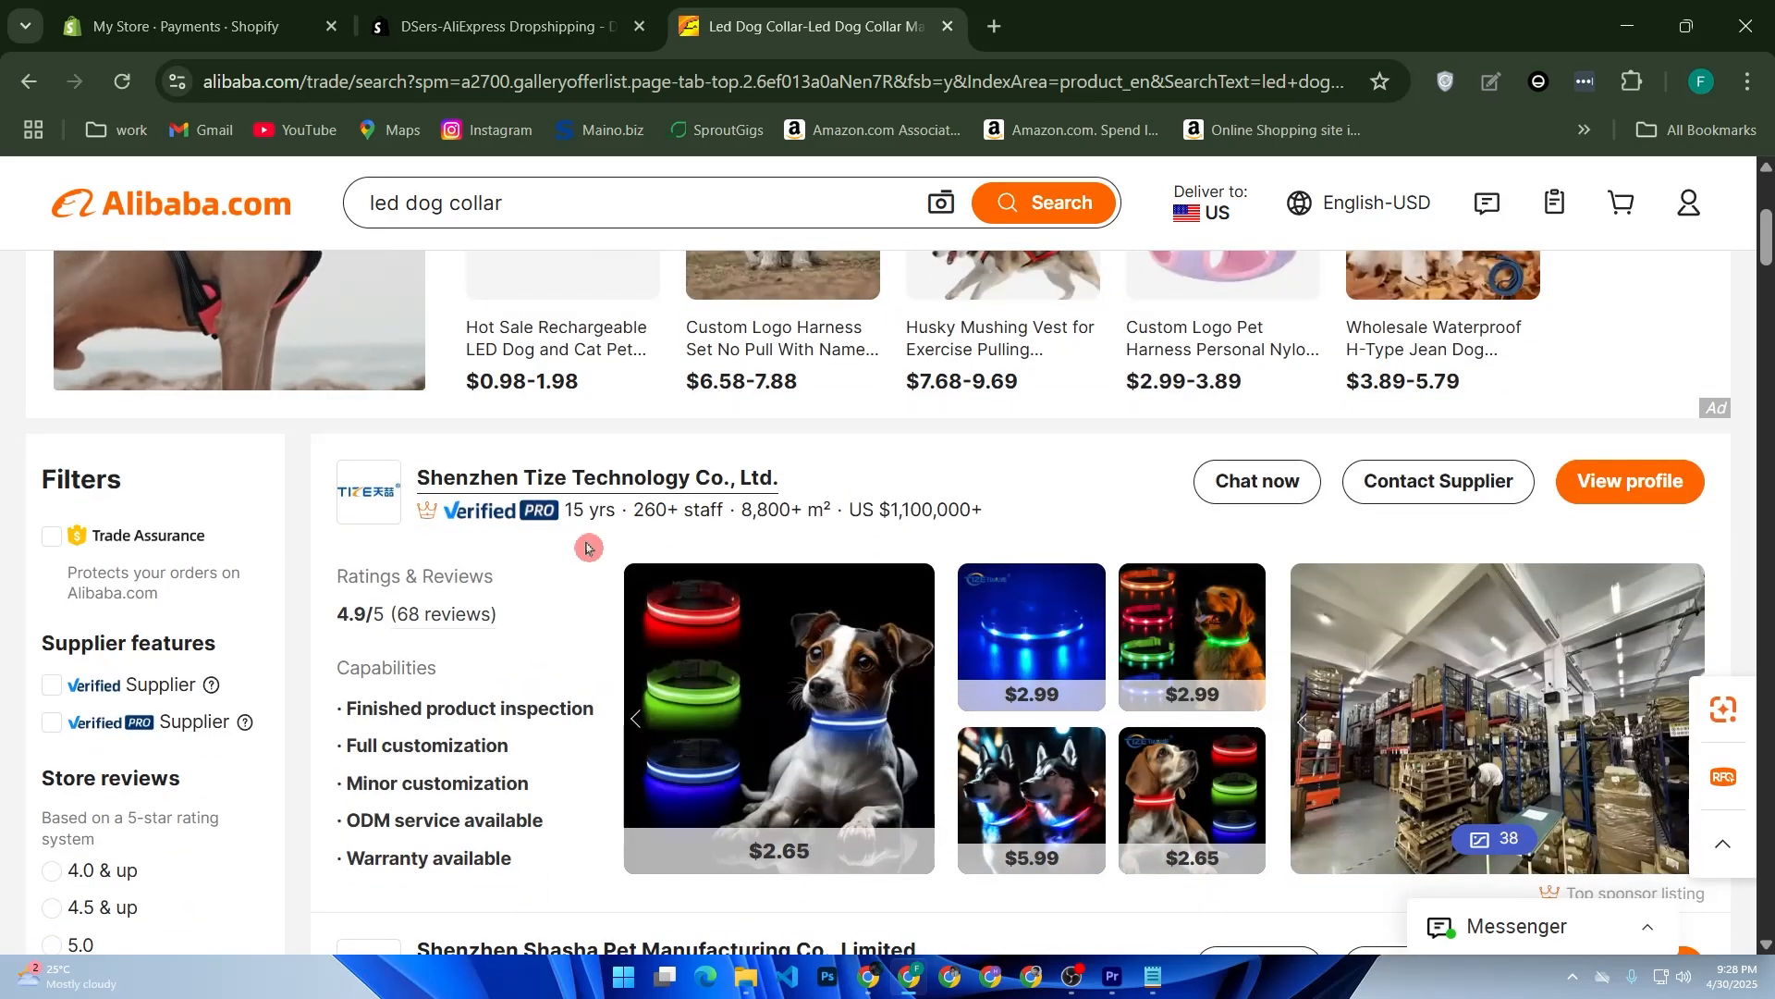
pyautogui.scroll(-2, 586, 548)
pyautogui.scroll(-2, 587, 547)
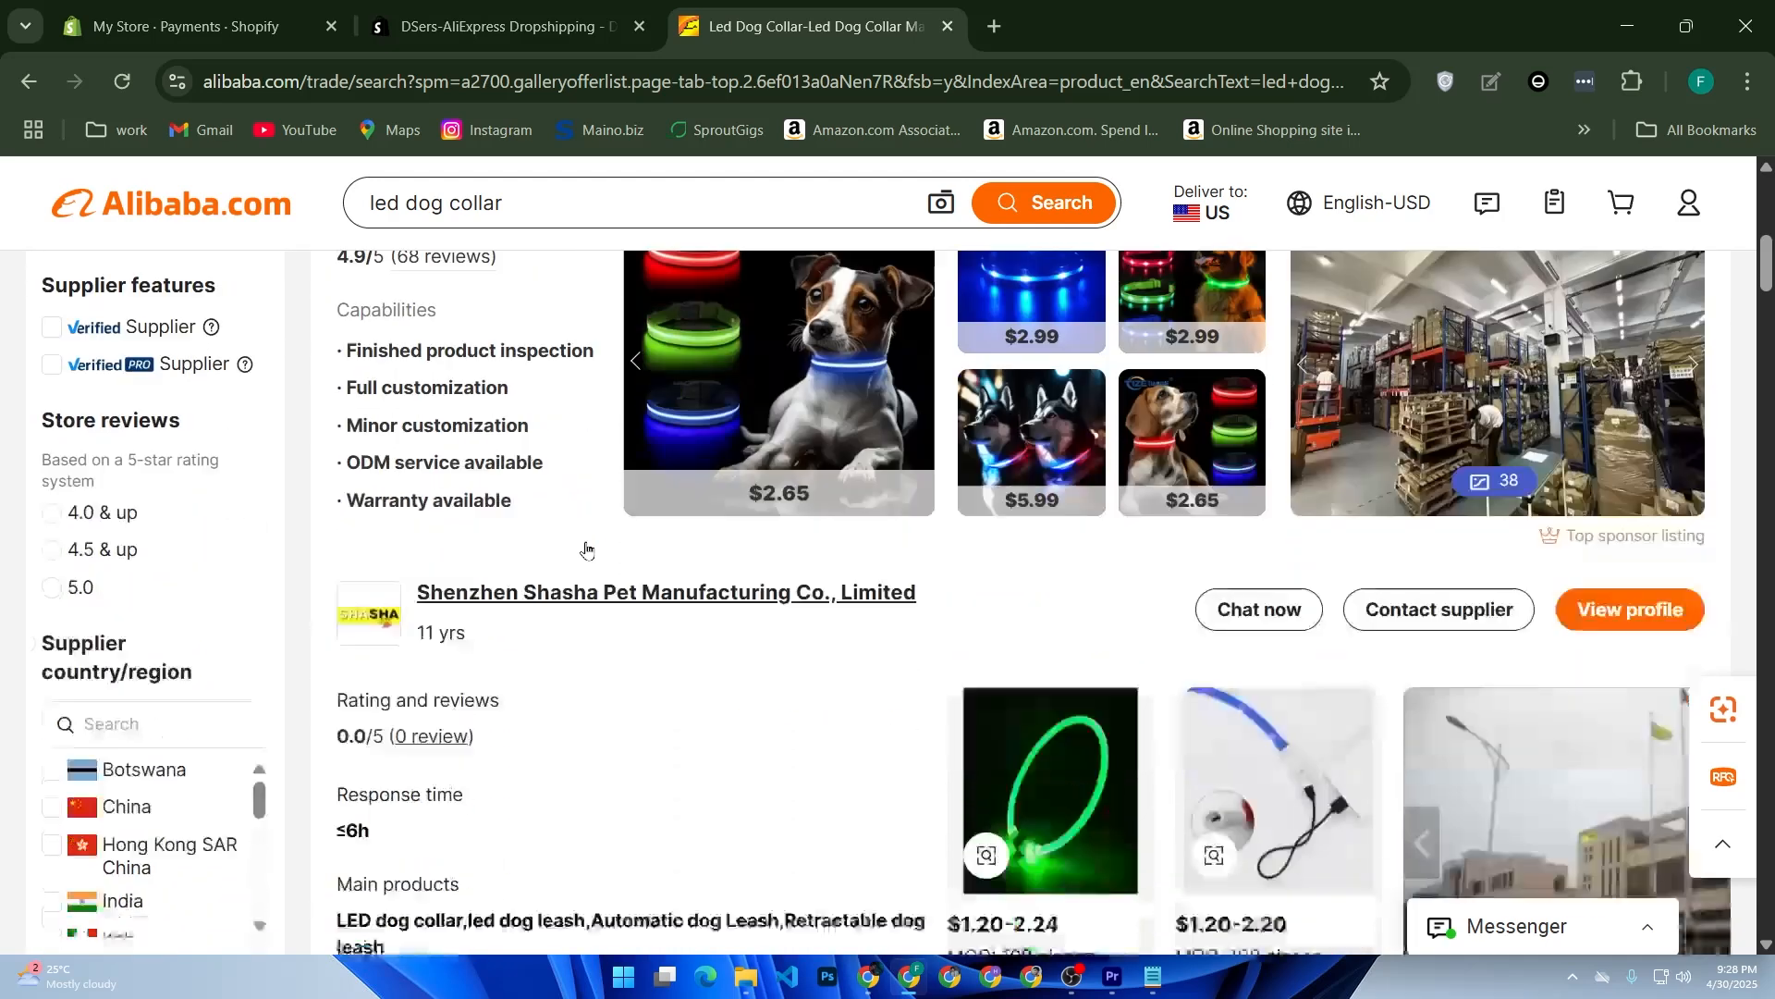
pyautogui.scroll(2, 586, 547)
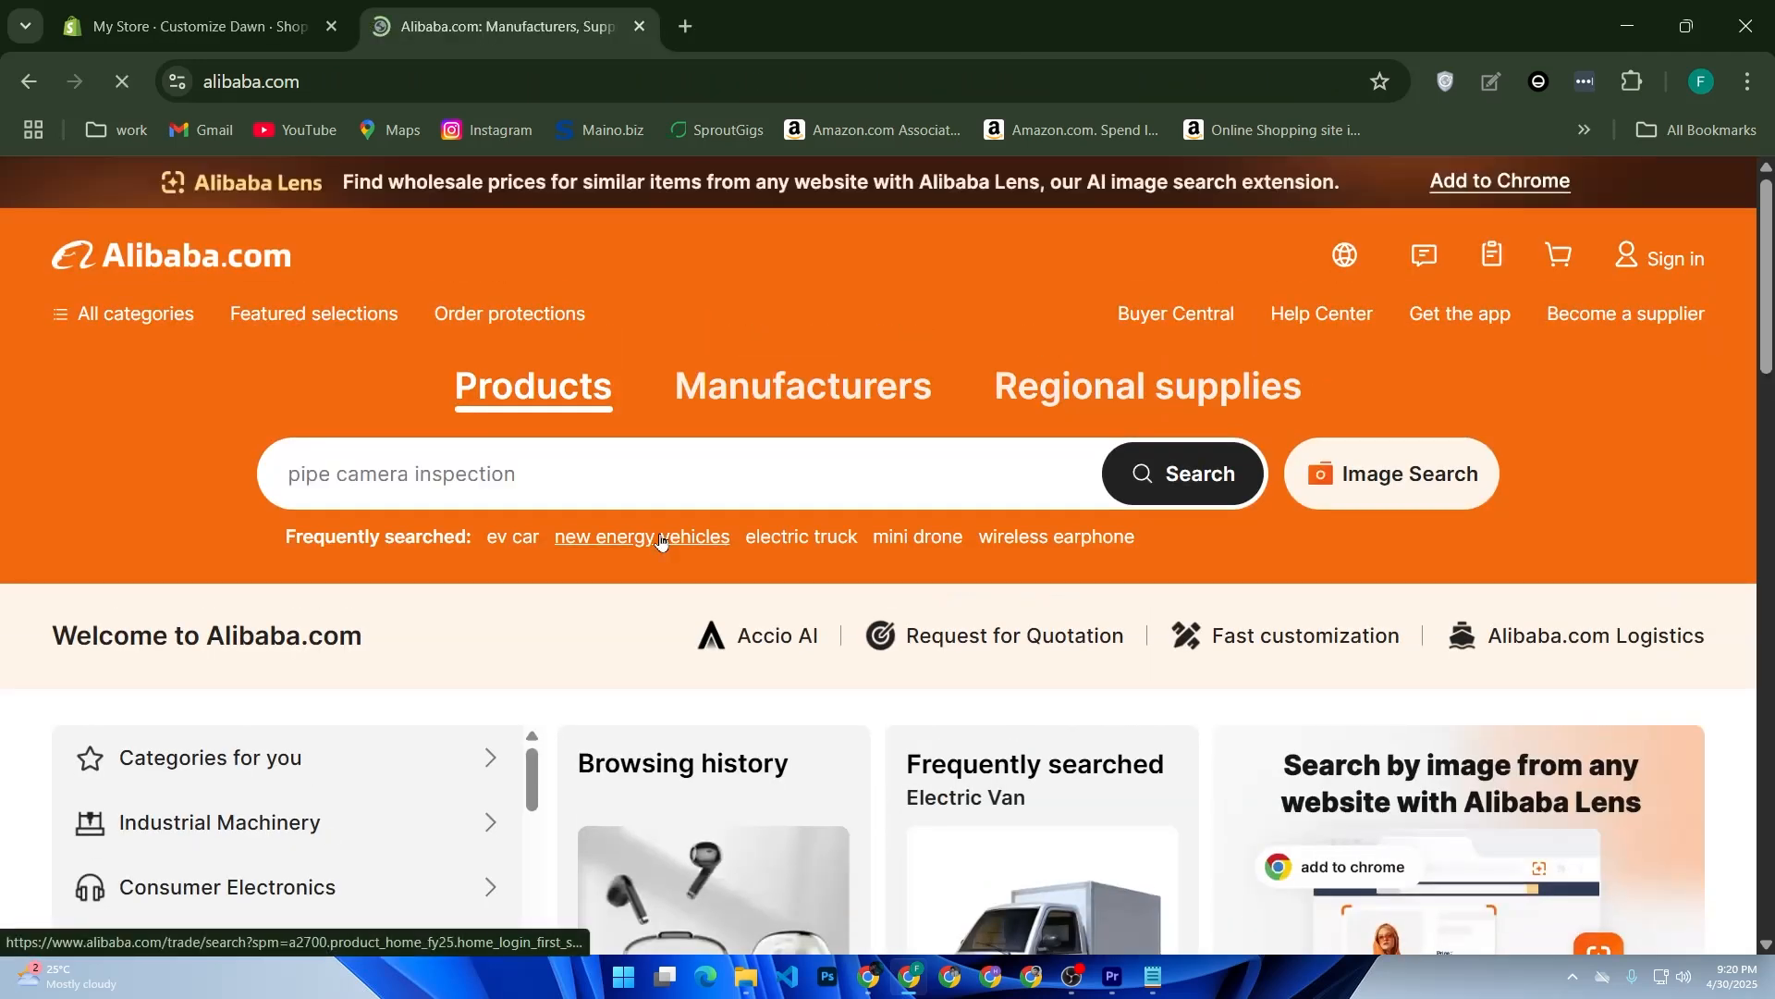
# - Search Alibaba for "led dog collar"
pyautogui.click(633, 500)
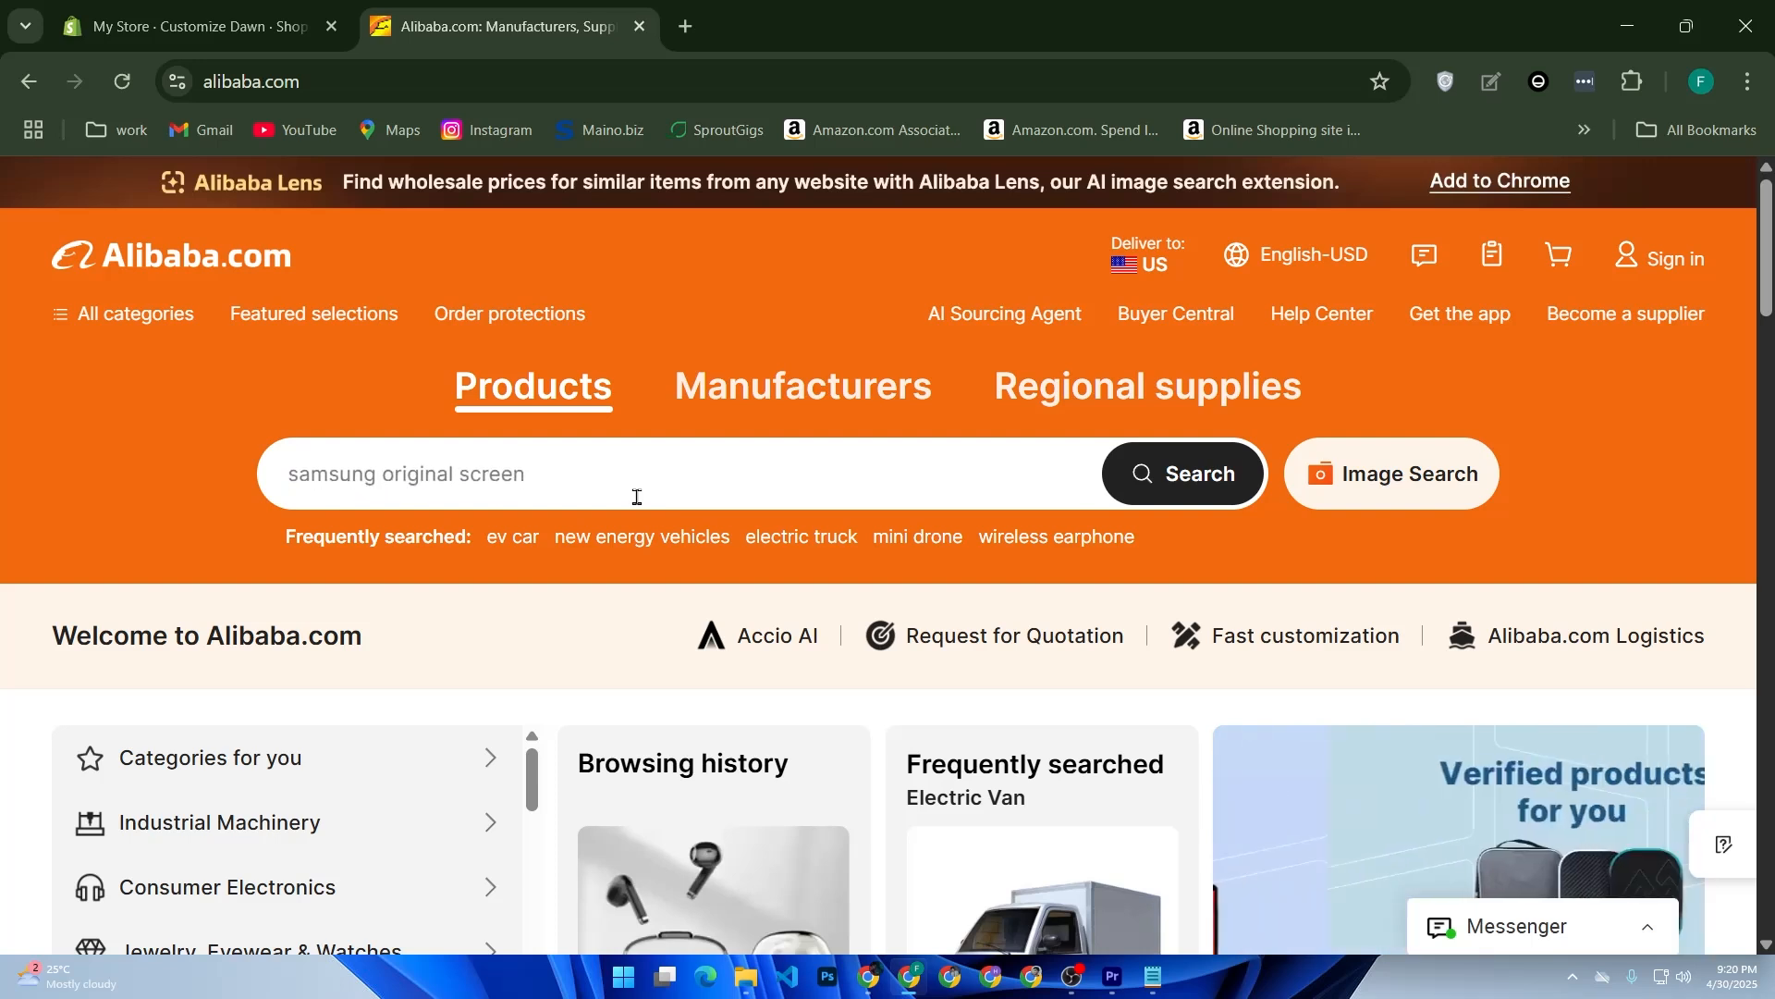
pyautogui.click(638, 496)
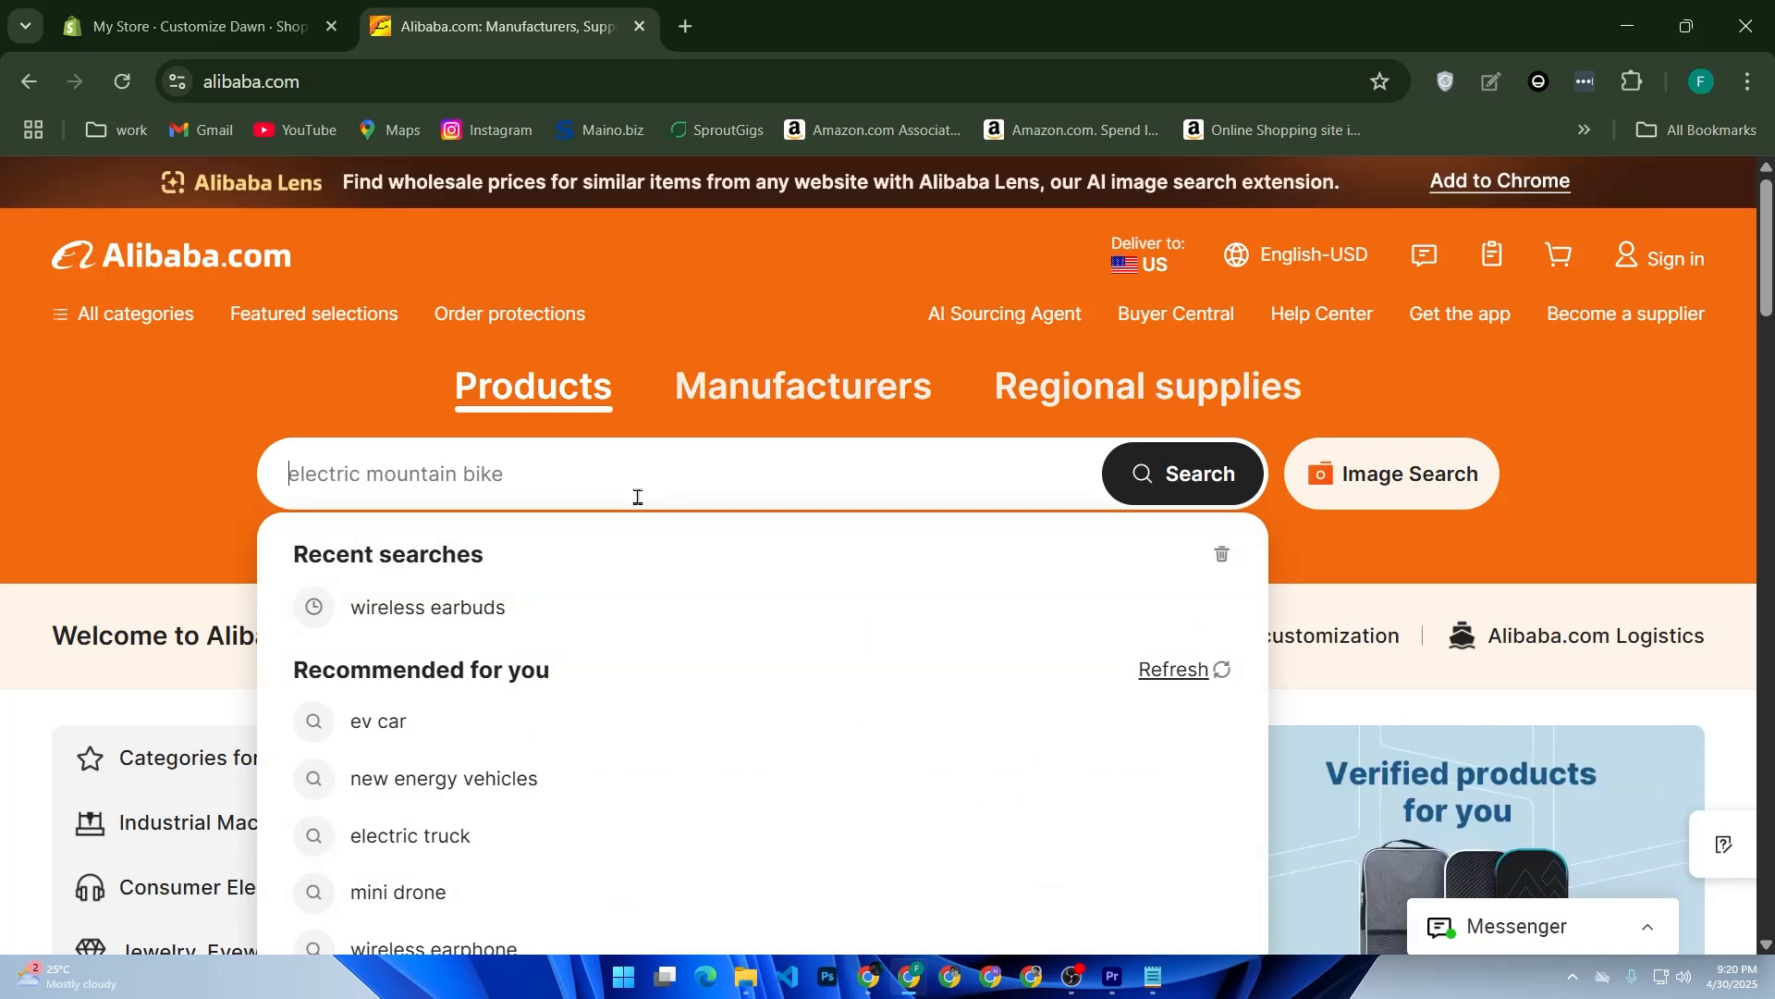
pyautogui.write('led d')
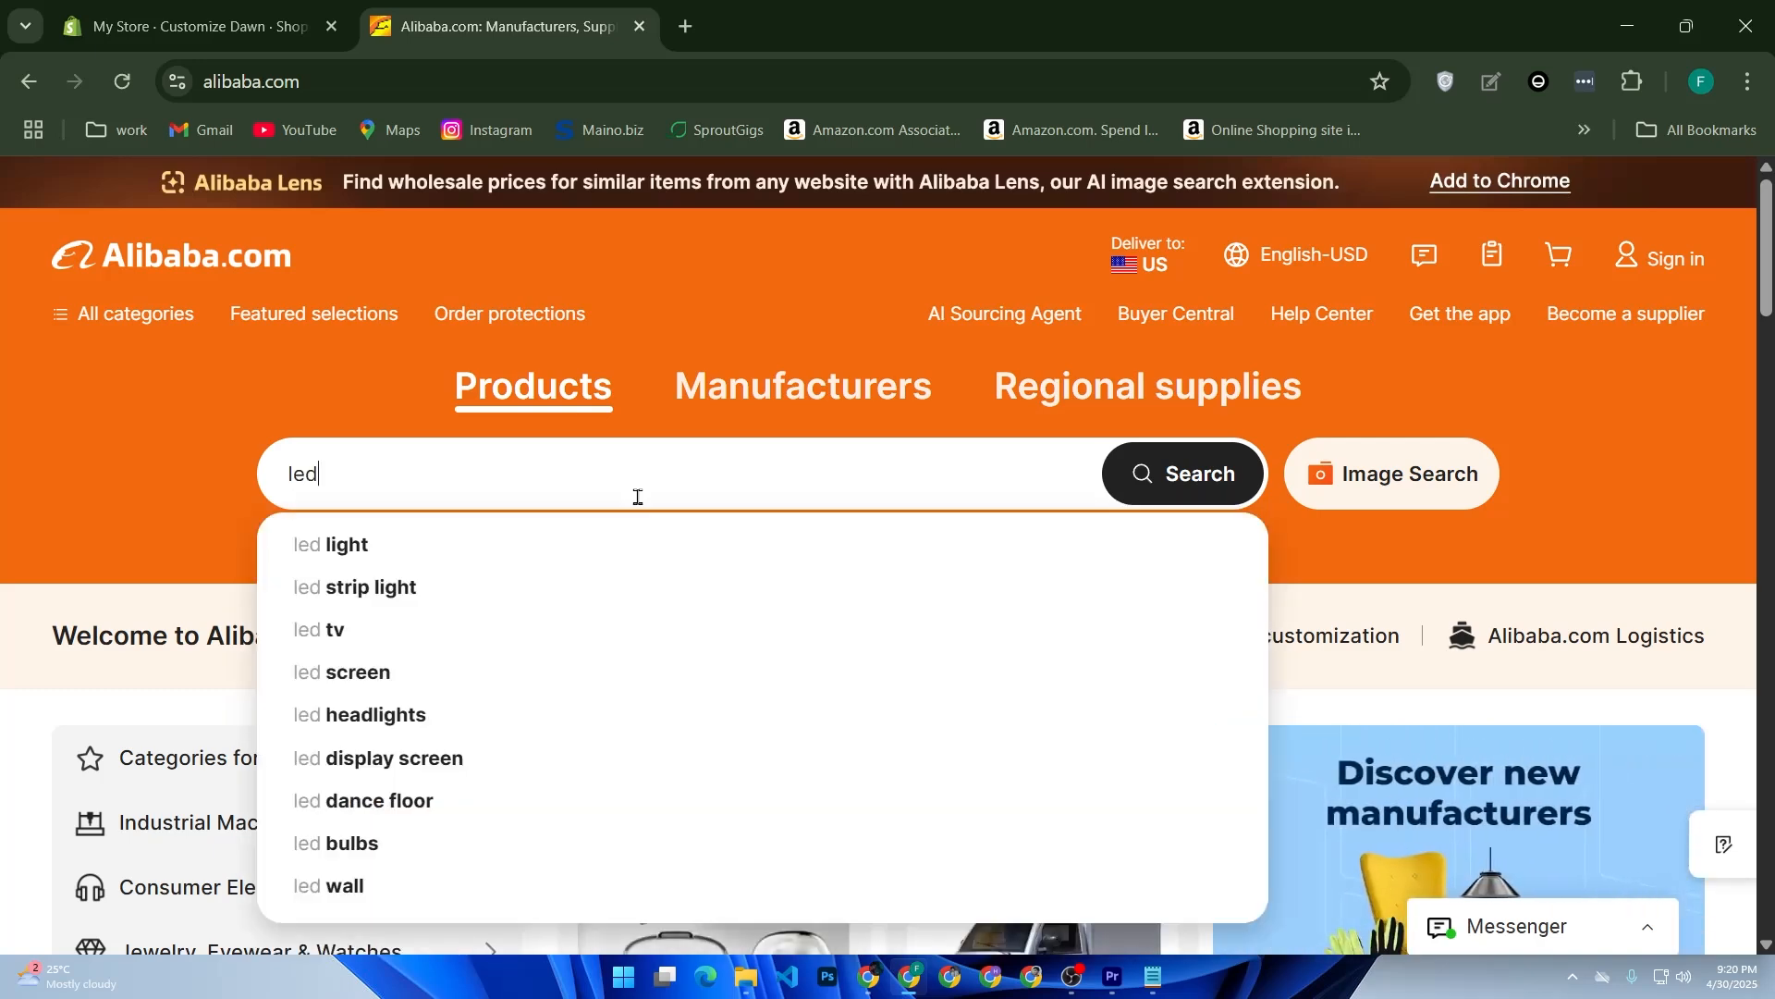
pyautogui.click(640, 502)
pyautogui.write('og ')
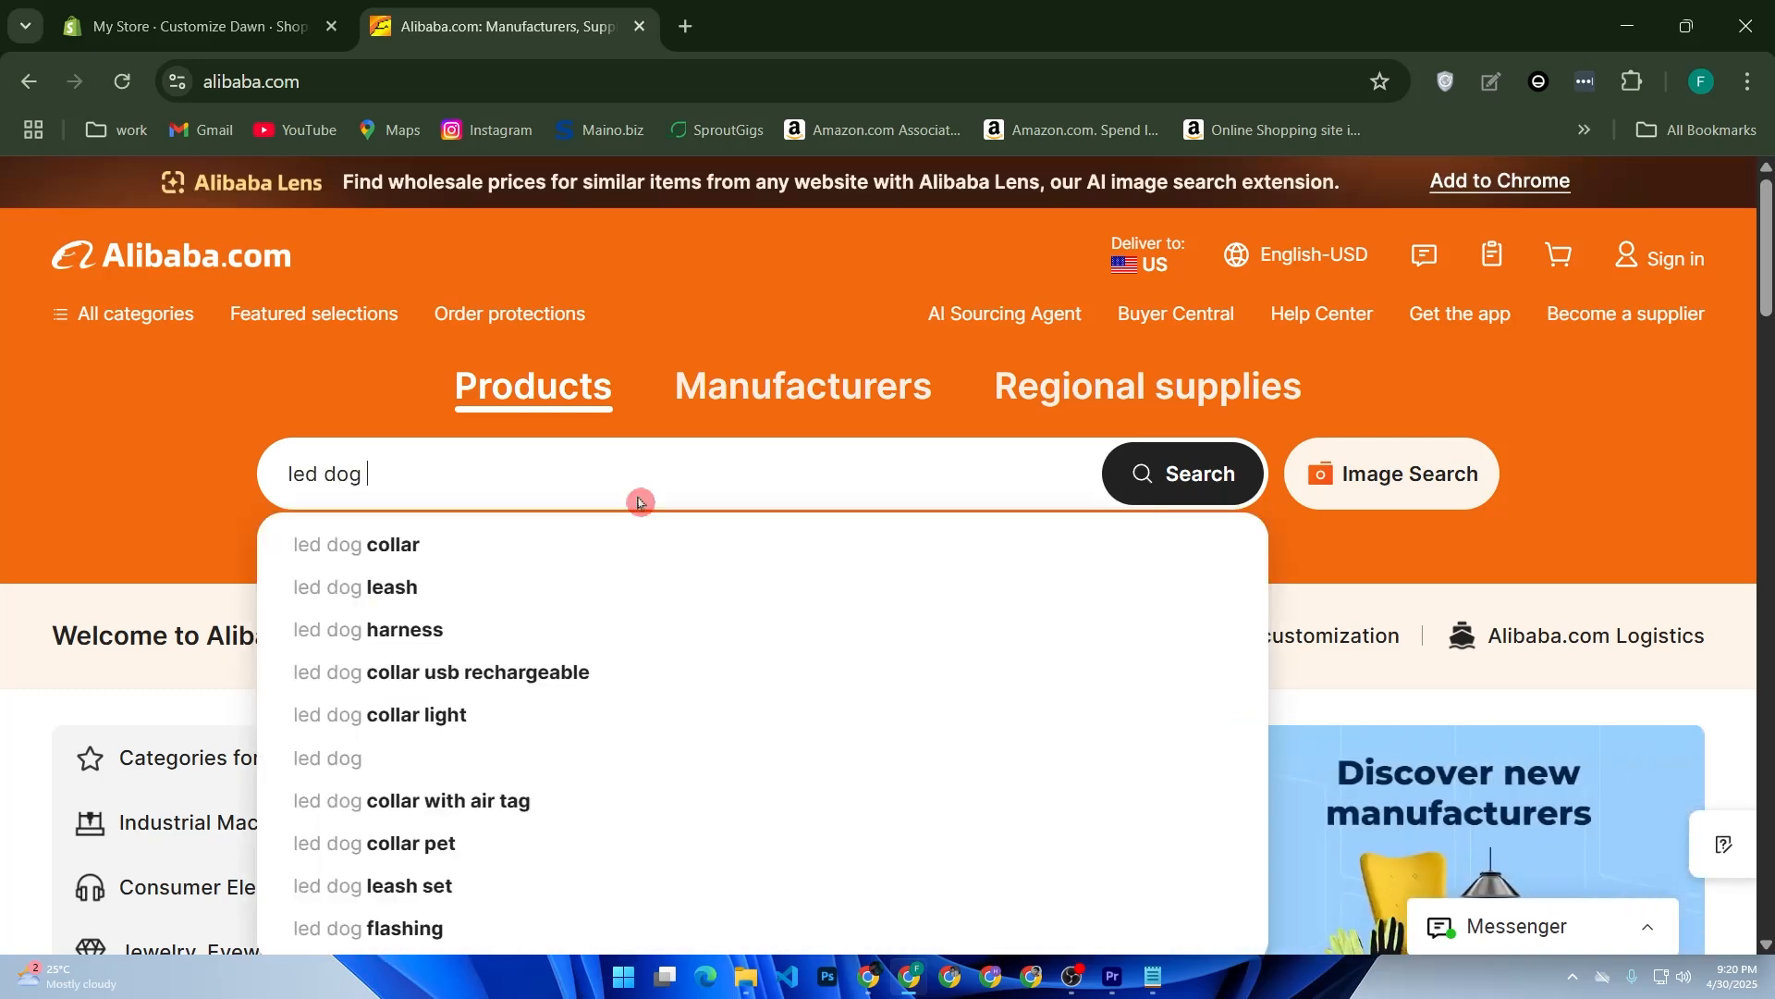
pyautogui.write('collat')
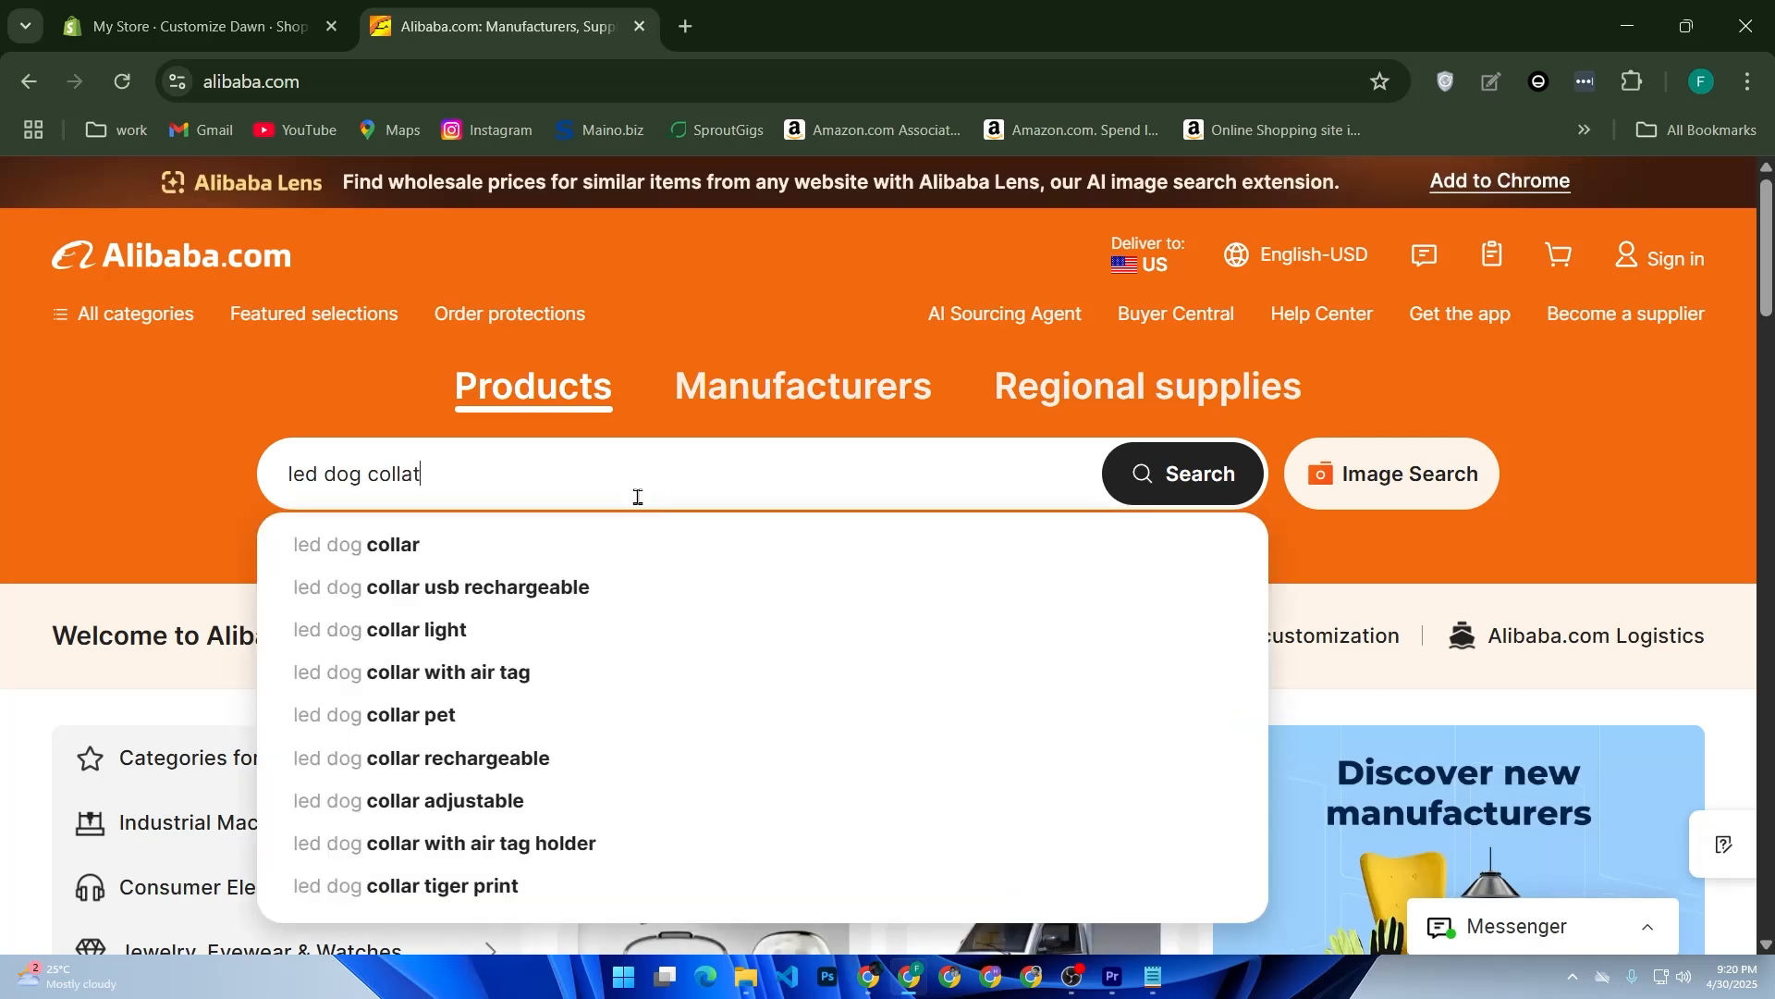
pyautogui.press('BackSpace')
pyautogui.write('r')
pyautogui.press('Return')
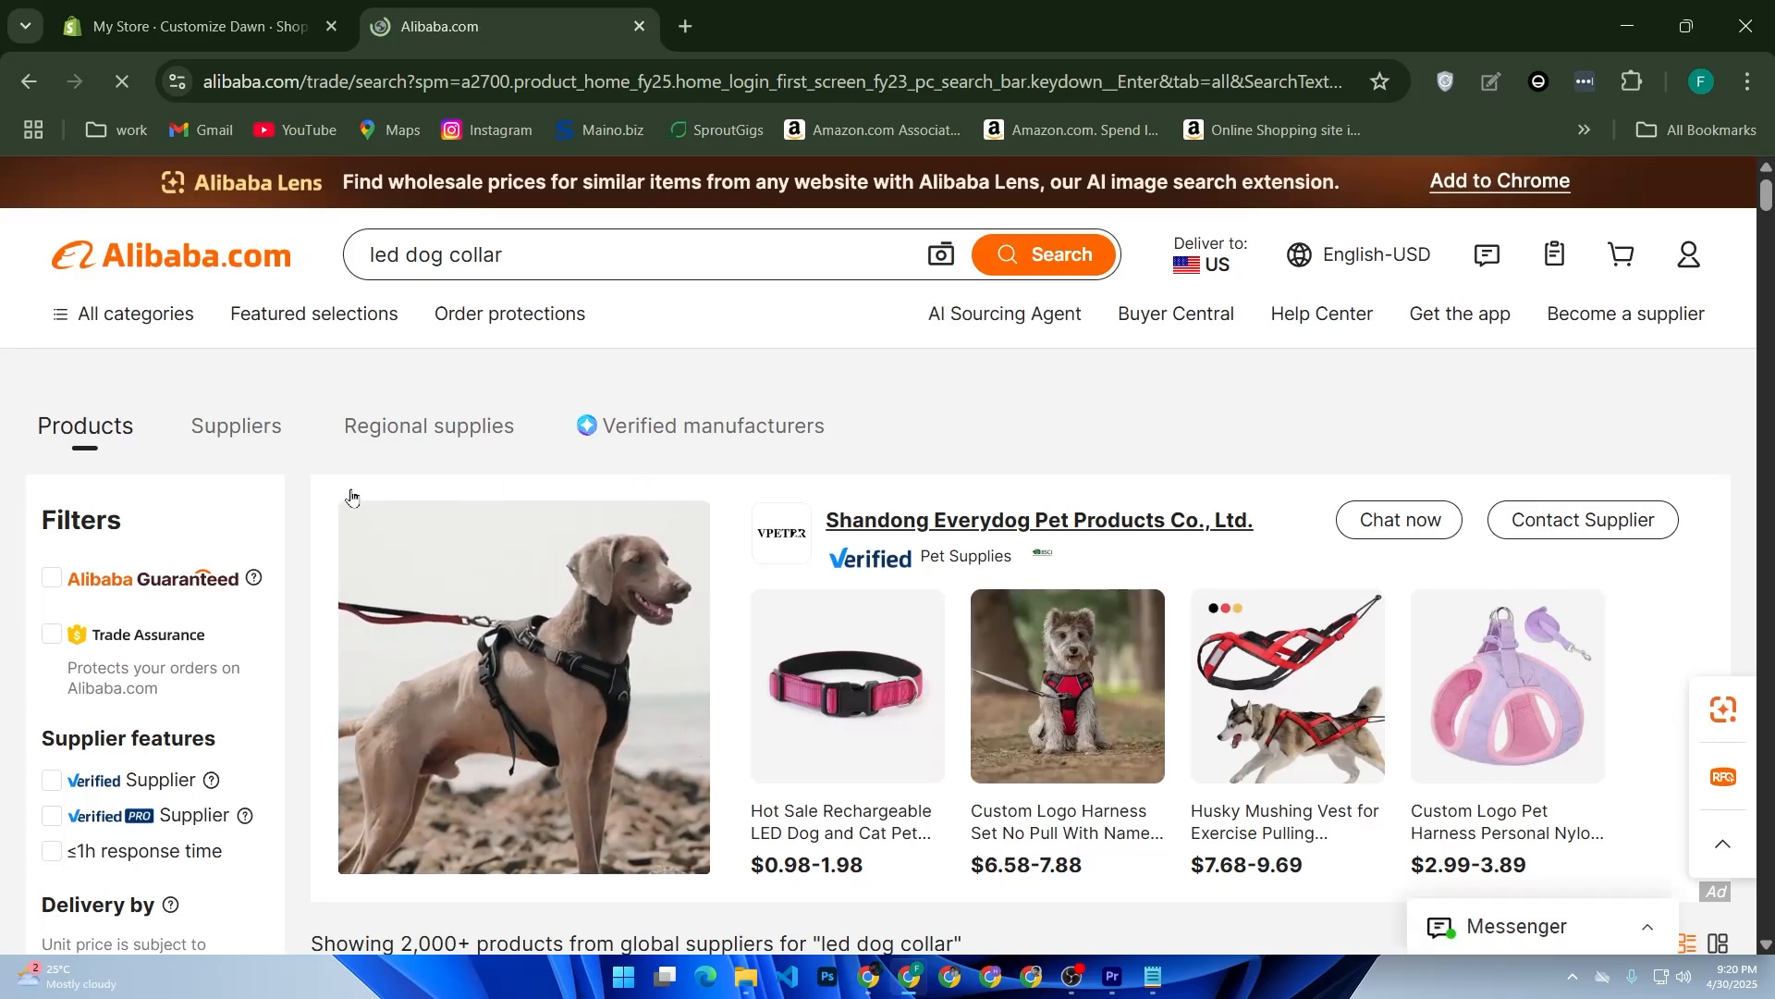
# - Switch the "led dog collar" results to suppliers and view the supplier listings and supplier filters
pyautogui.click(238, 432)
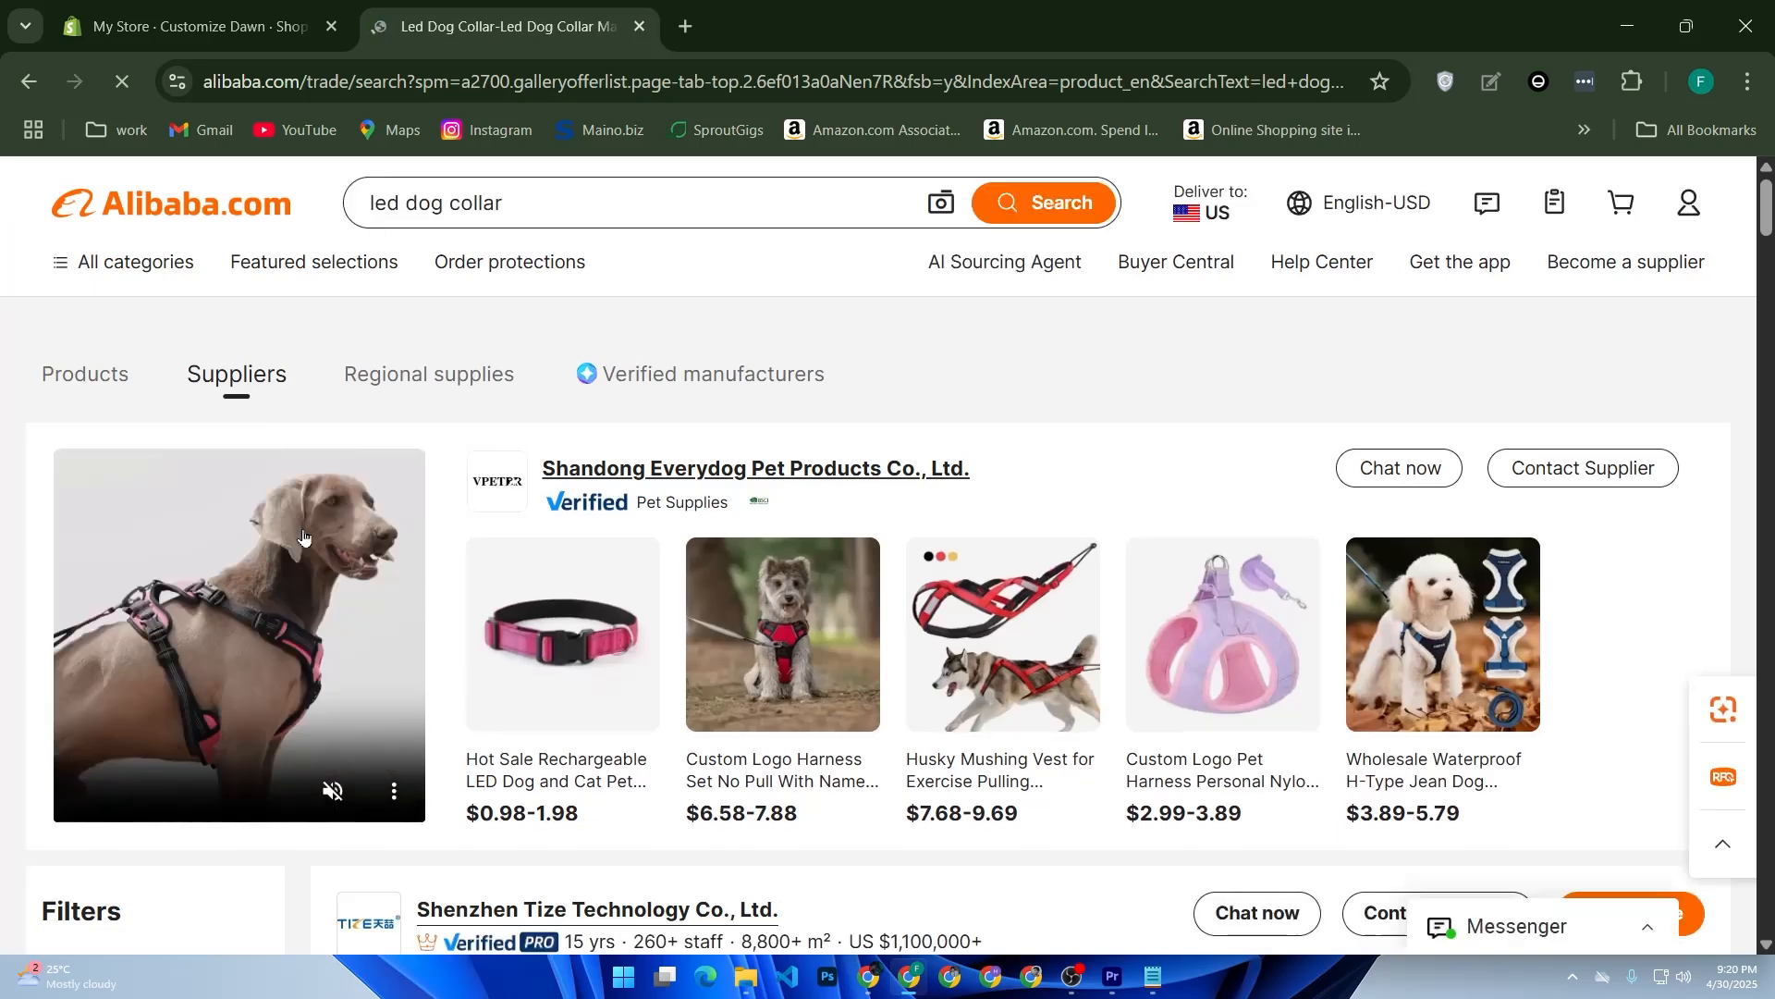
pyautogui.scroll(-2, 305, 536)
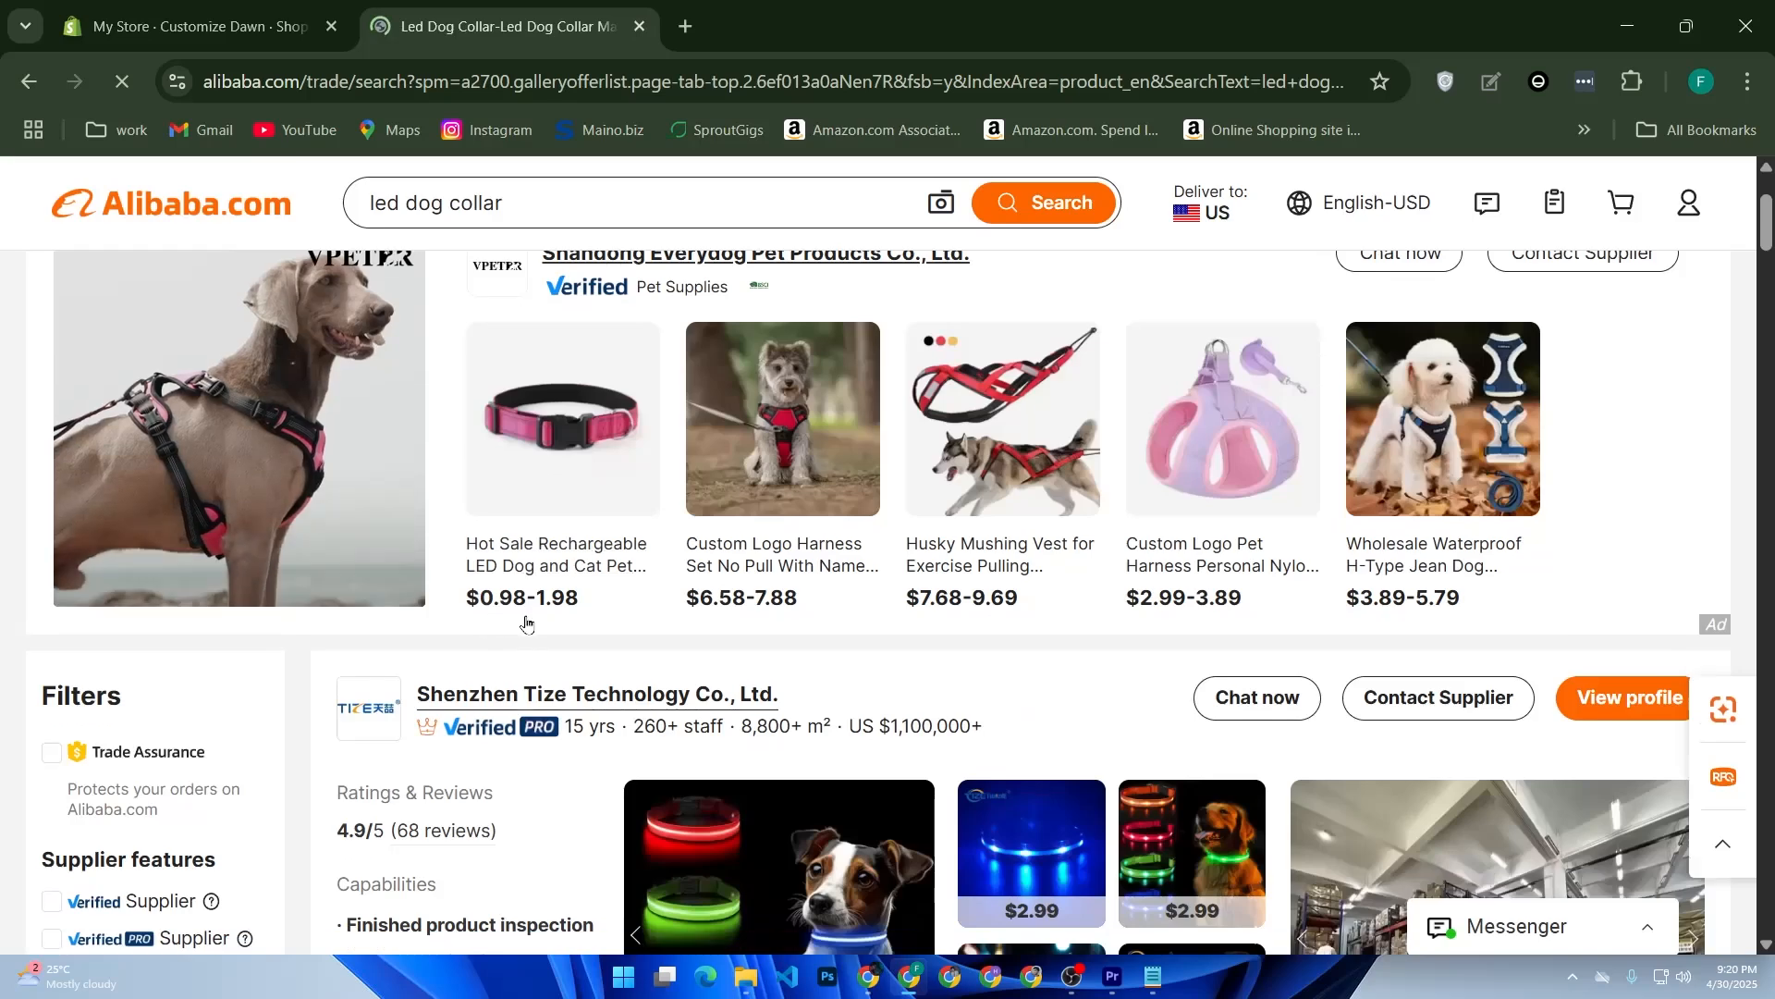
pyautogui.click(165, 890)
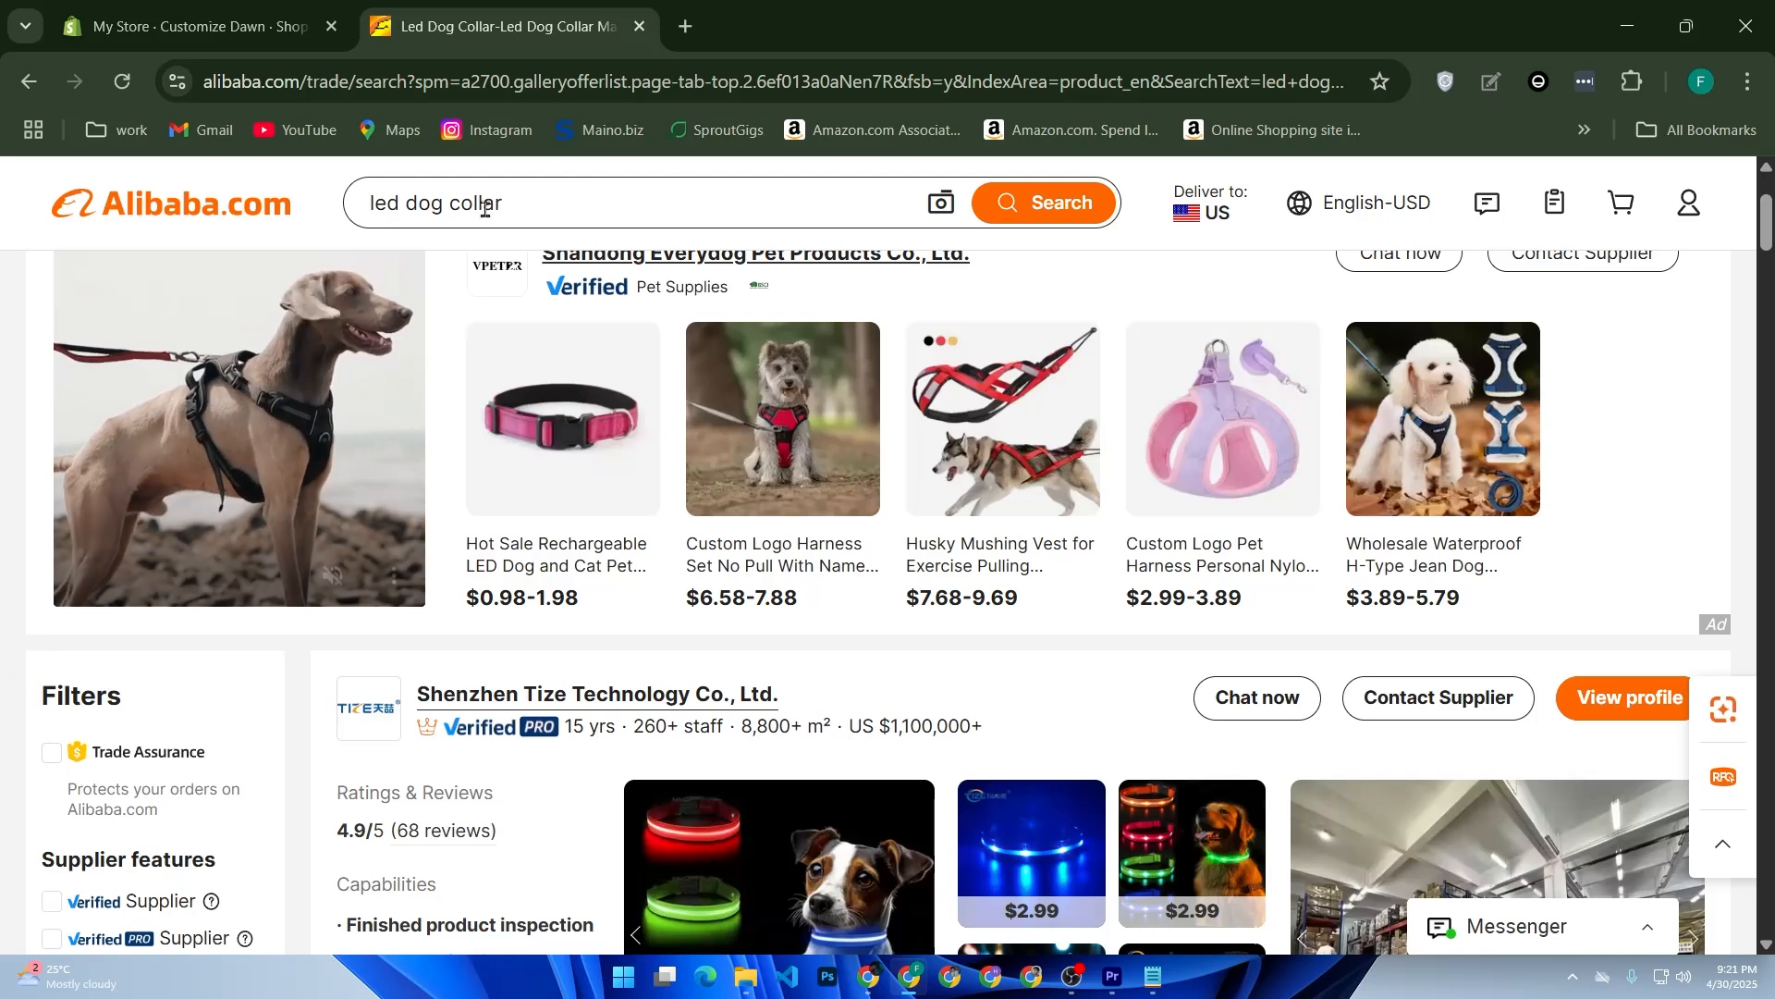
# - Return to the Shopify theme editor, save the image banner changes to the Dawn theme and exit to the store admin
pyautogui.click(199, 26)
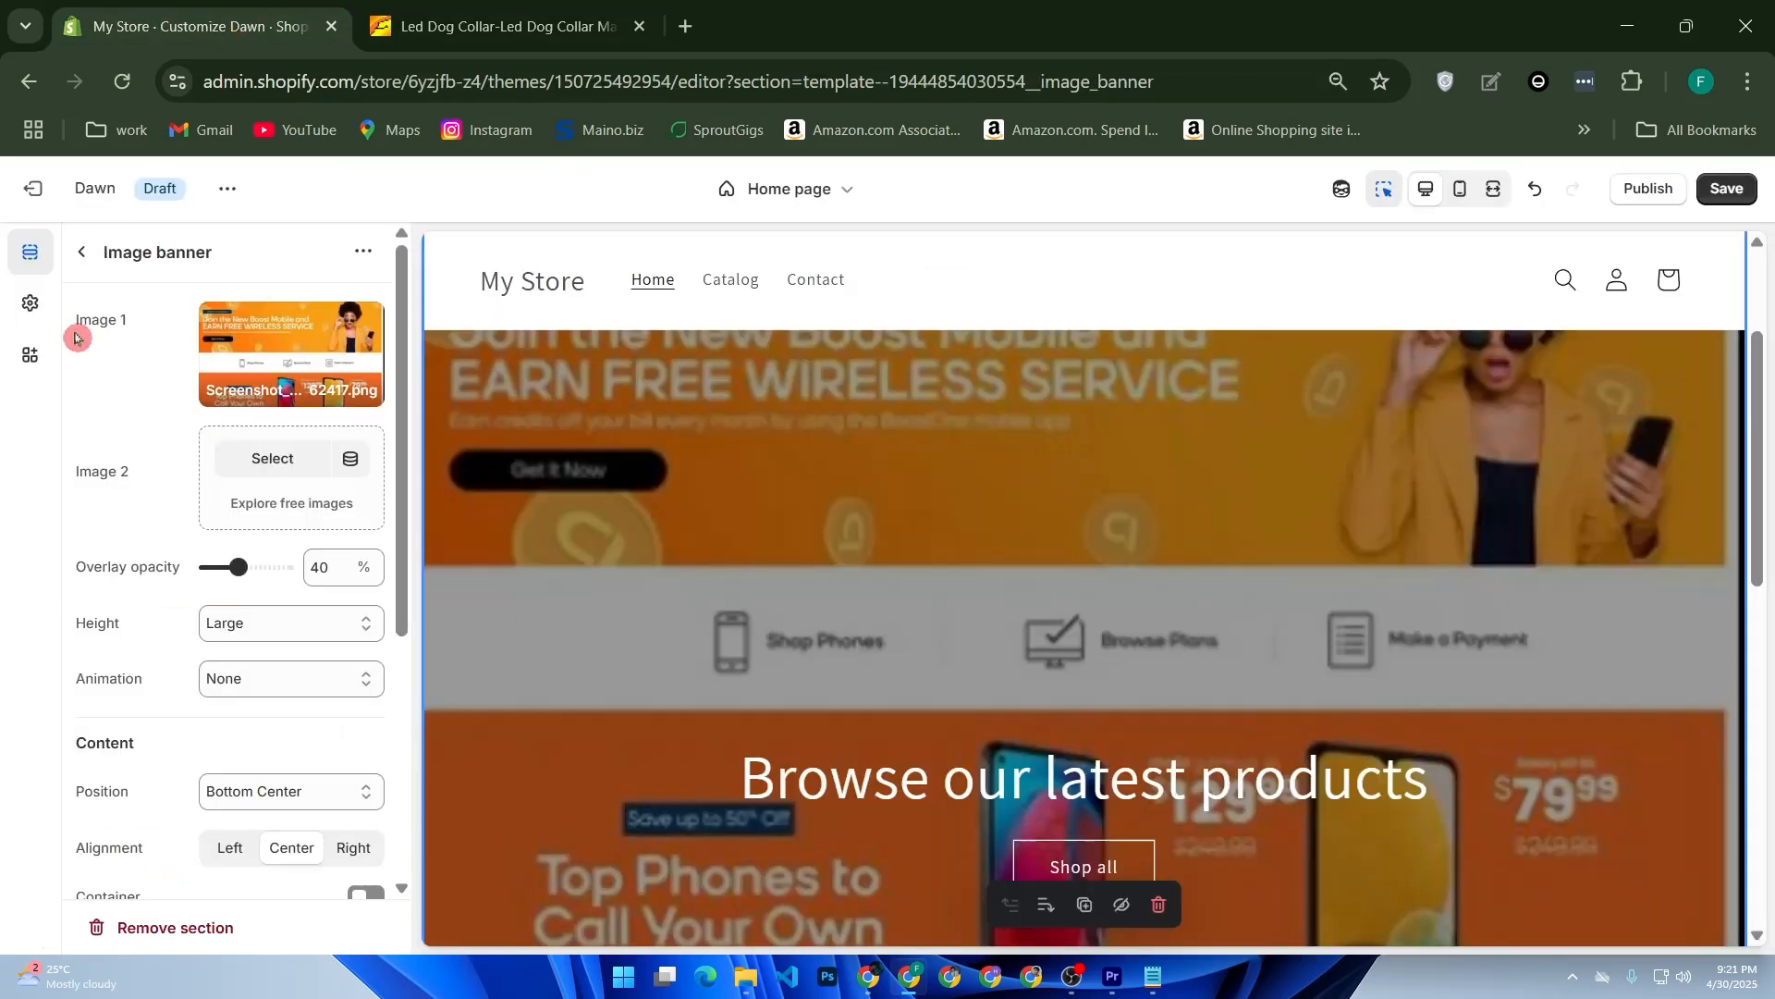
pyautogui.click(38, 196)
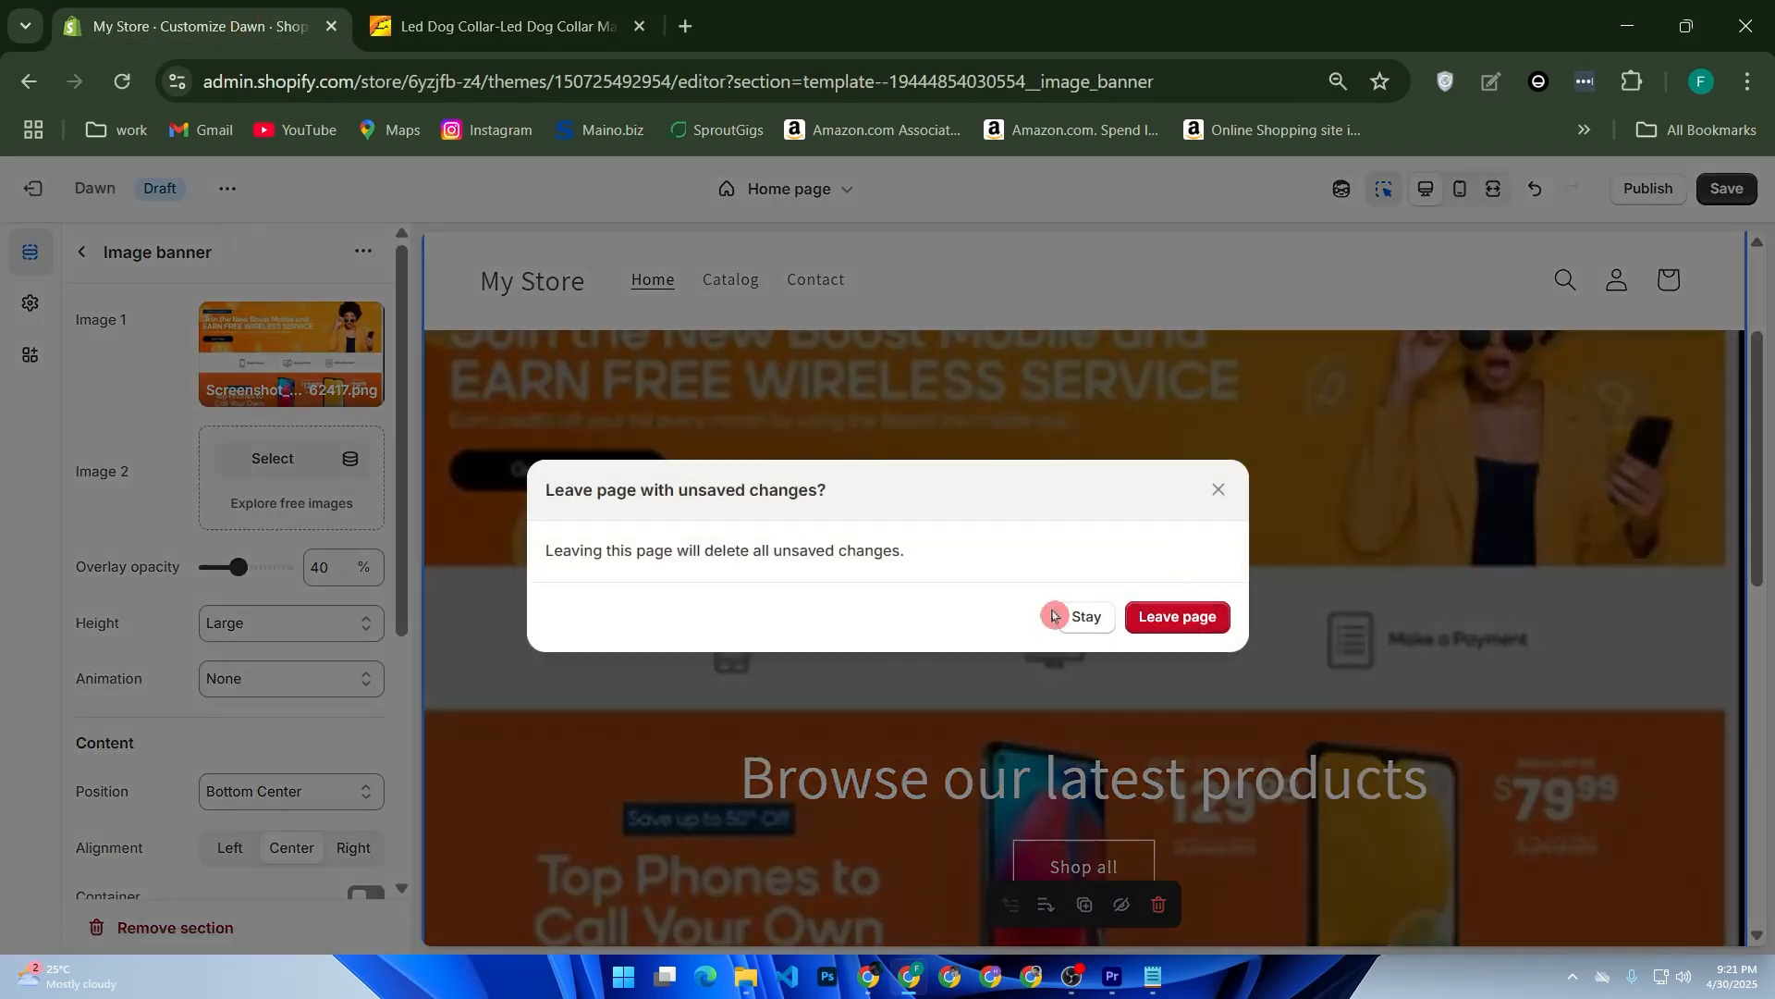
pyautogui.click(1218, 489)
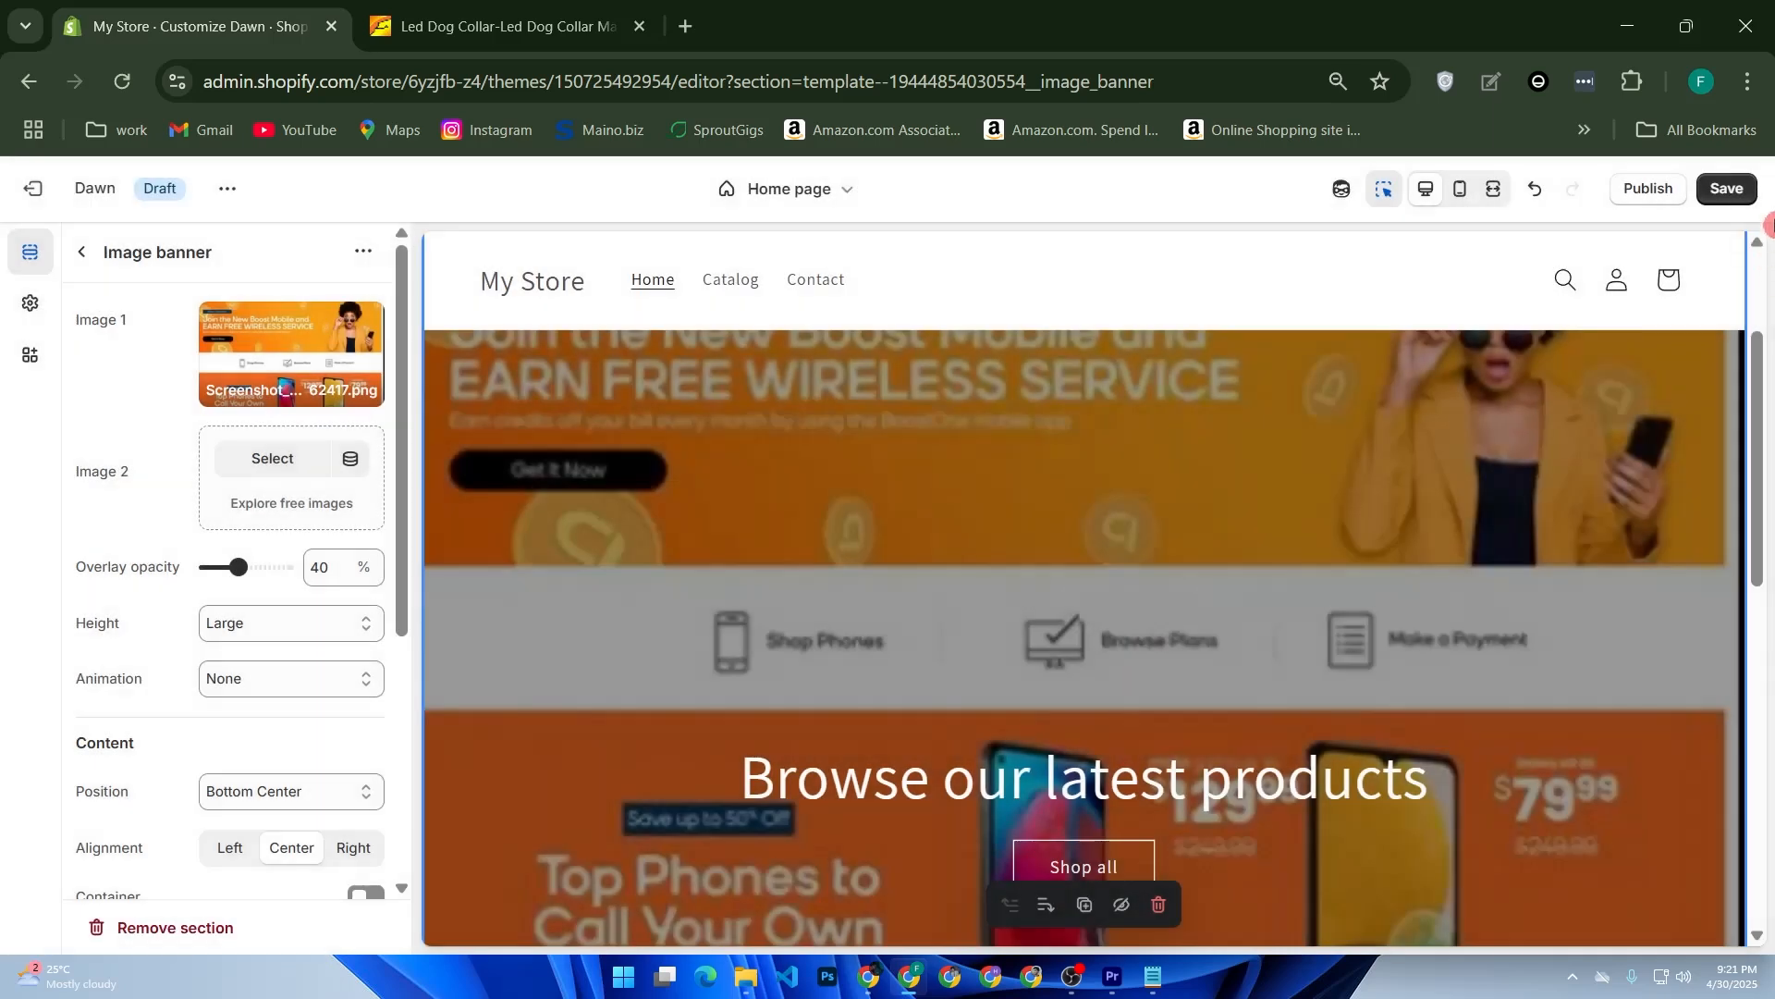
pyautogui.click(1727, 188)
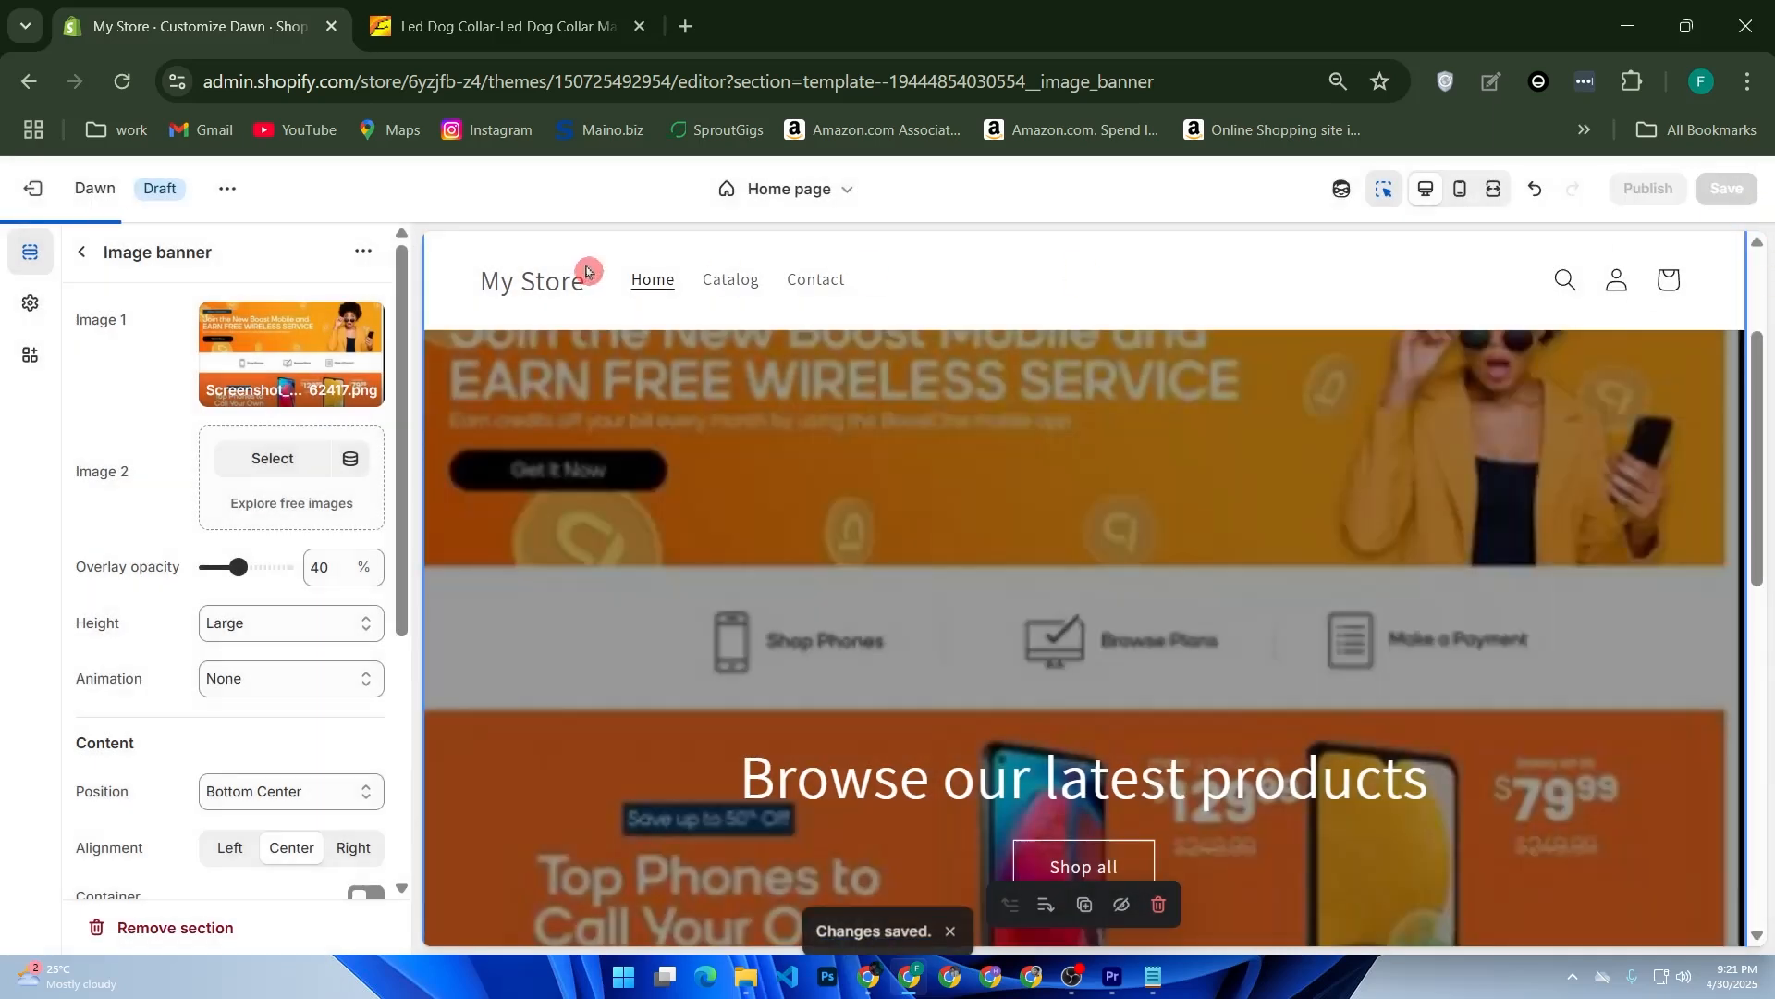
pyautogui.click(86, 192)
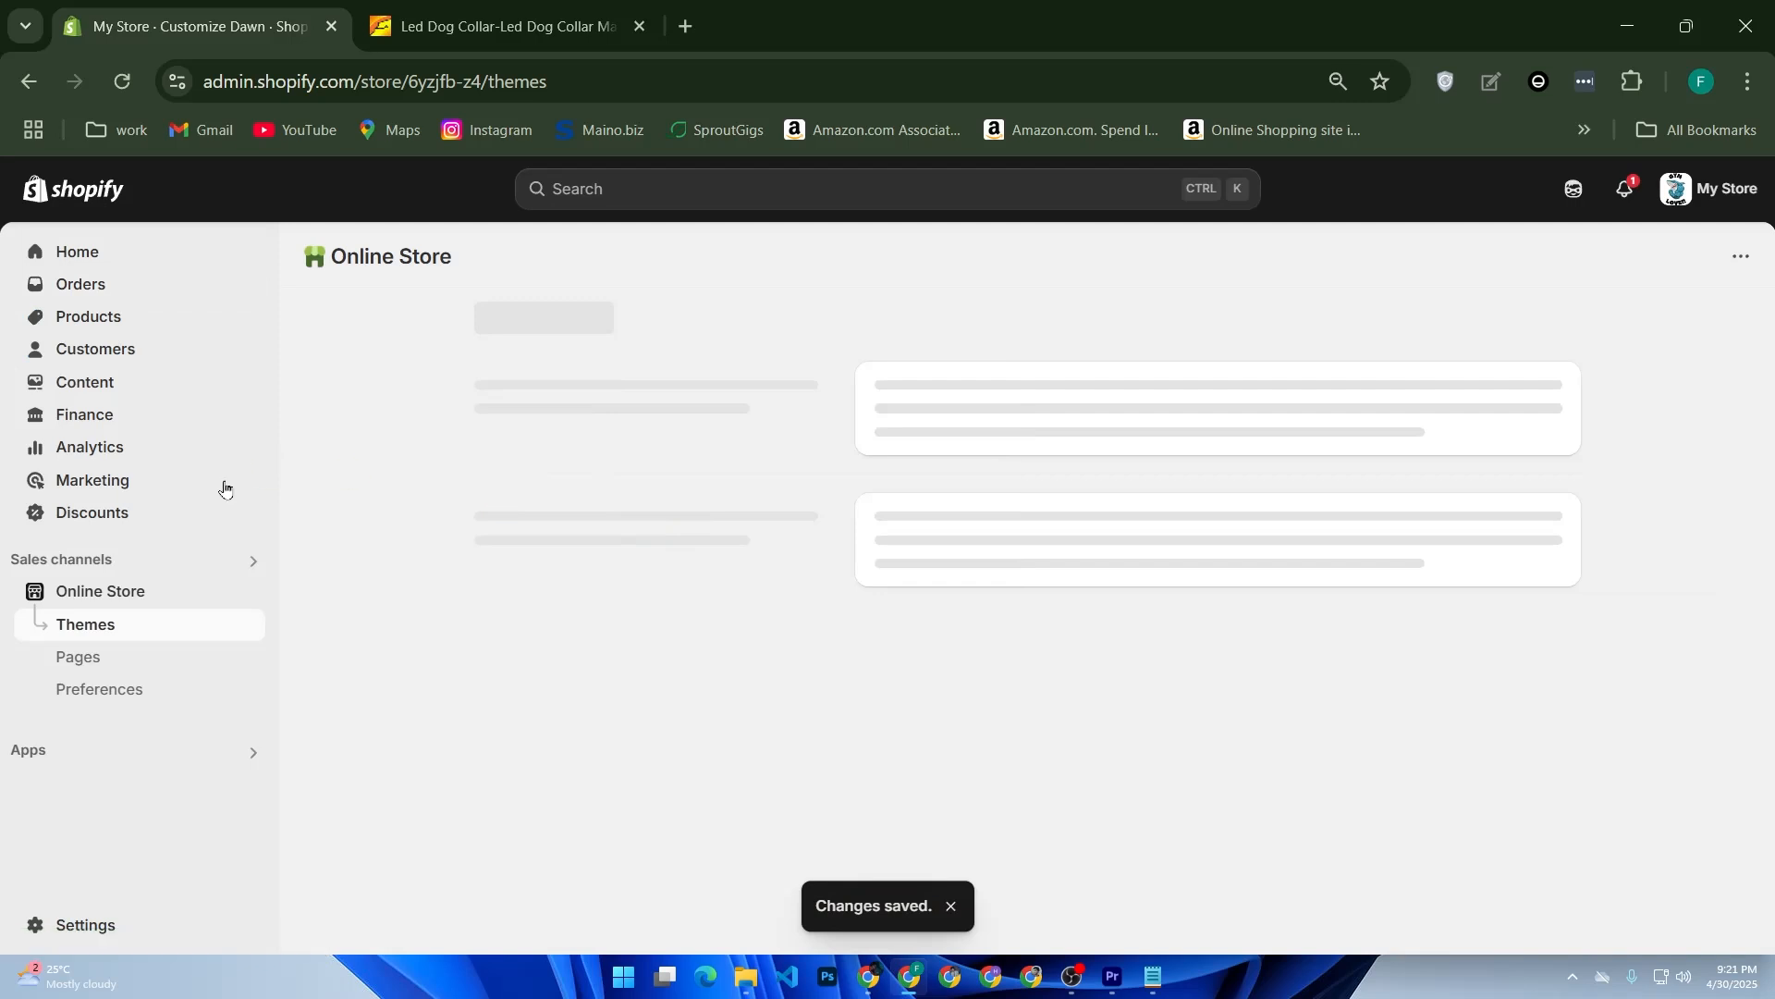
# - Open the Shopify App Store from the store's app and sales channel settings
pyautogui.click(99, 754)
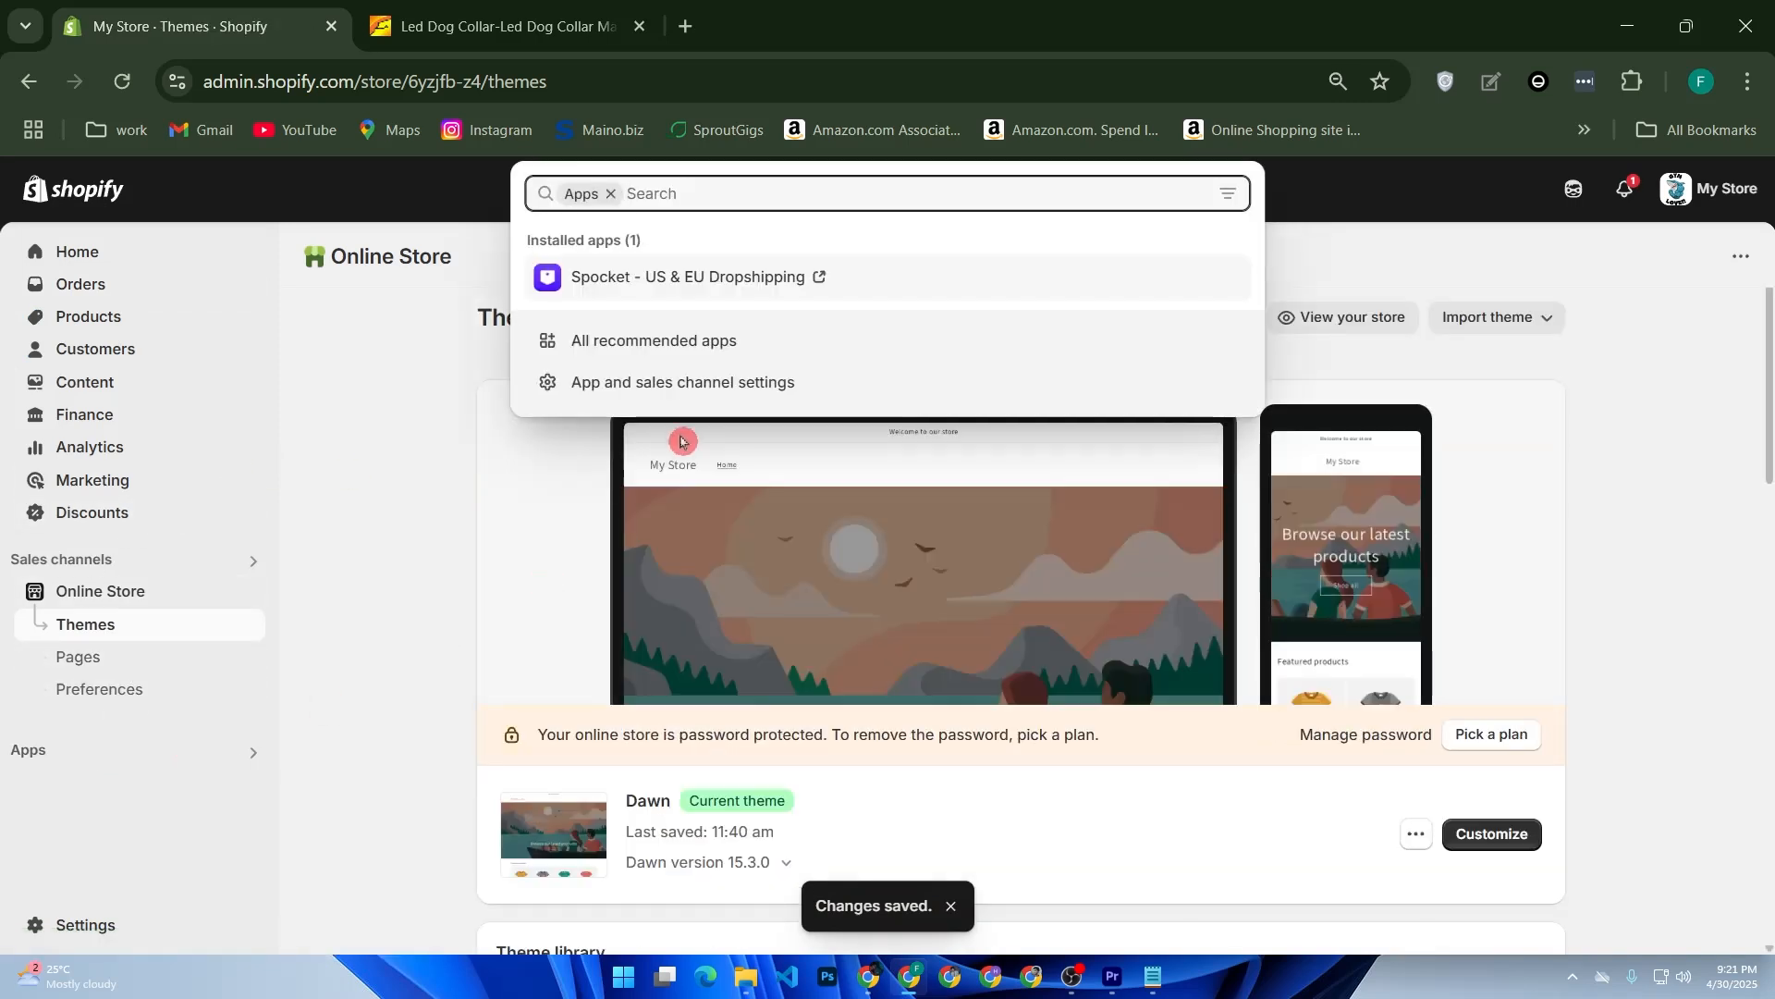
pyautogui.click(683, 391)
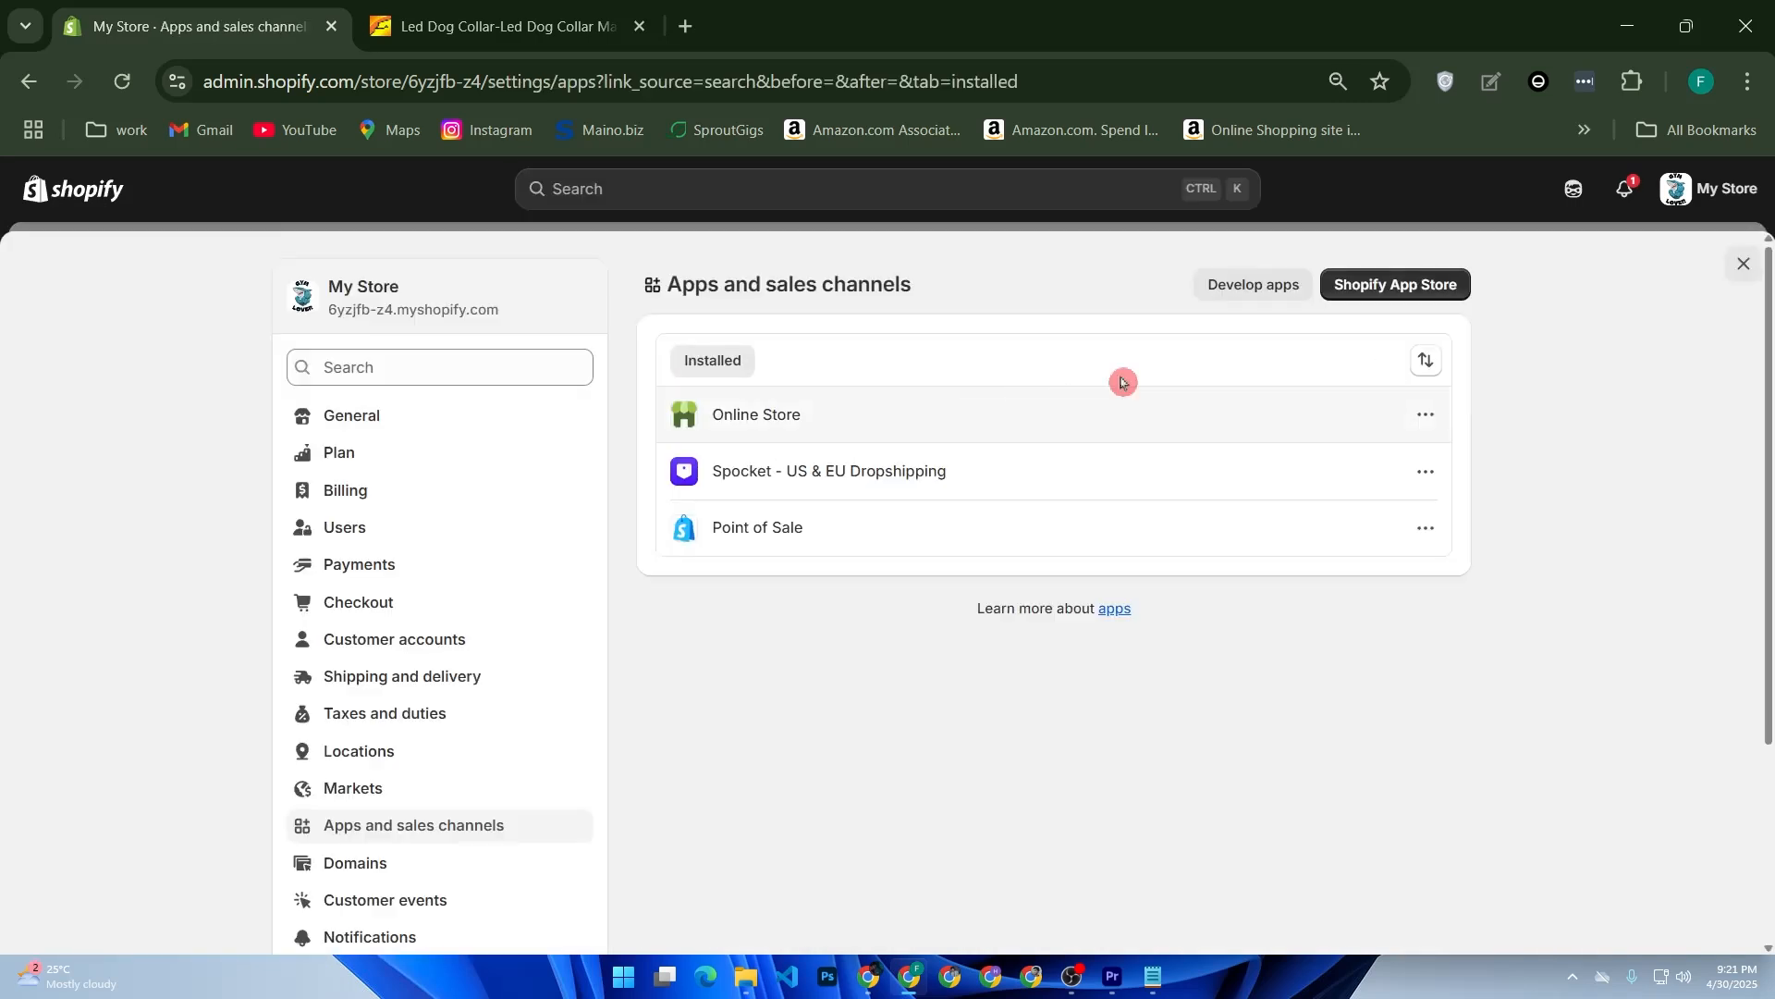
pyautogui.click(1357, 297)
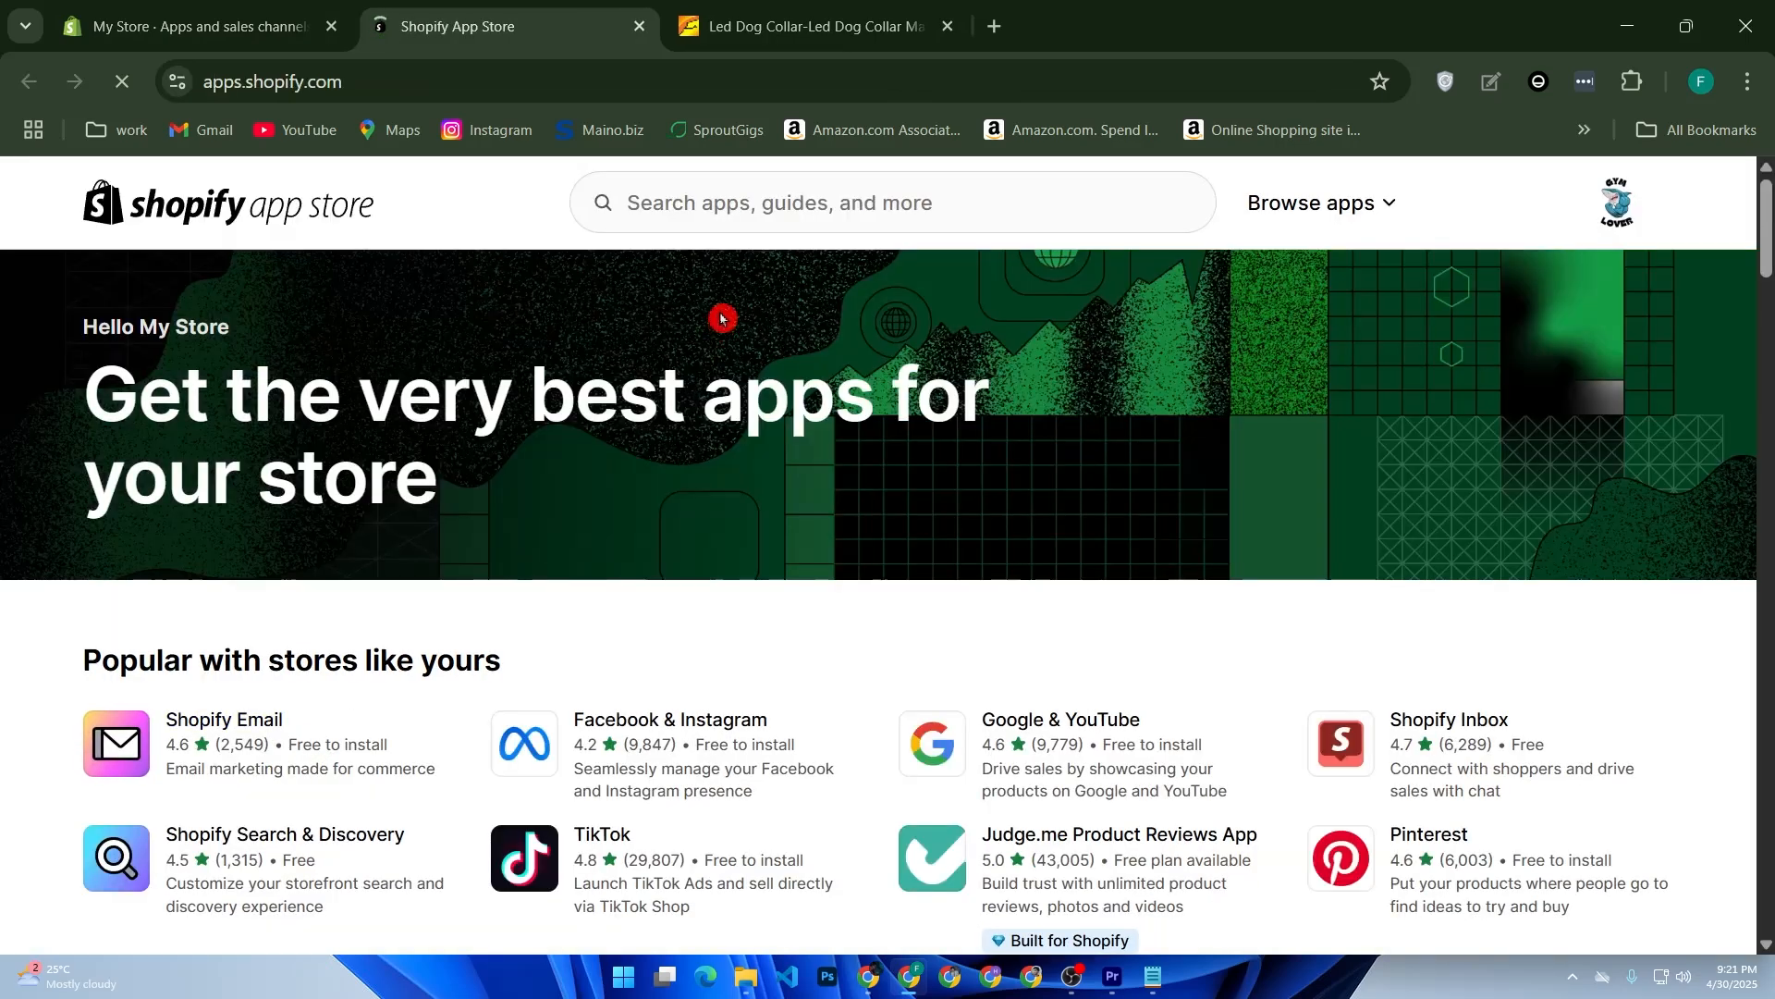
# - Search the Shopify App Store for "alibaba"
pyautogui.click(744, 208)
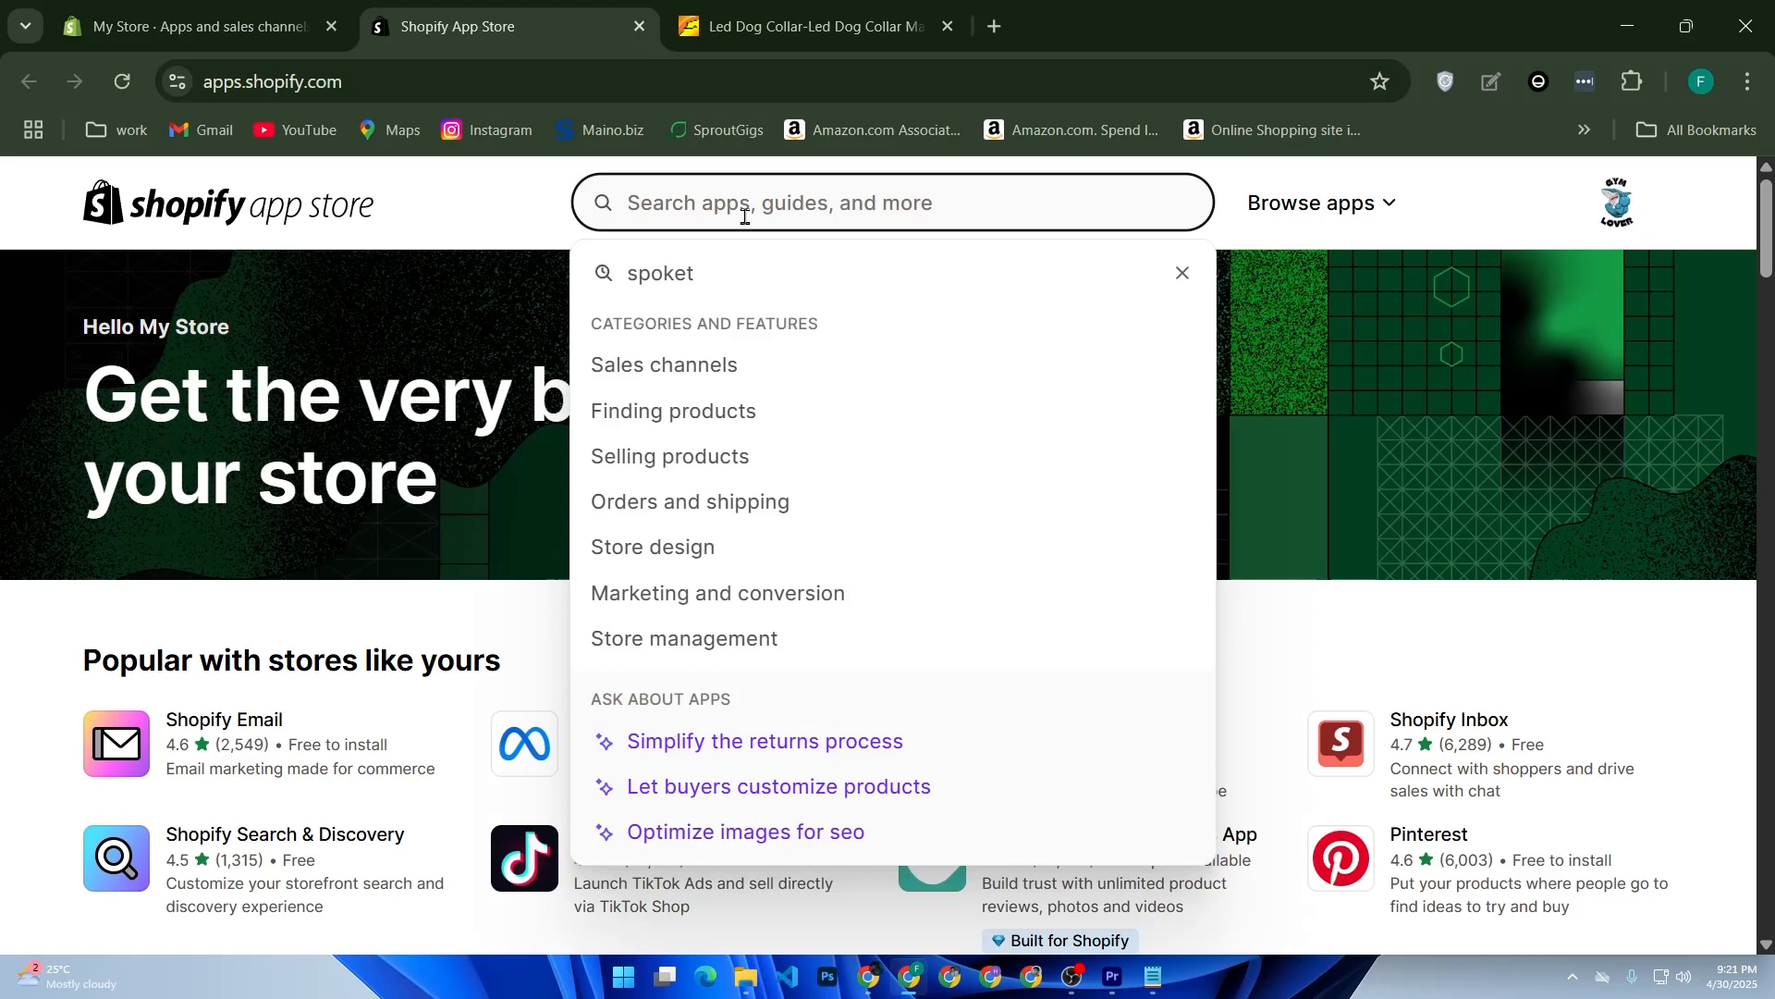
pyautogui.write('alibaba')
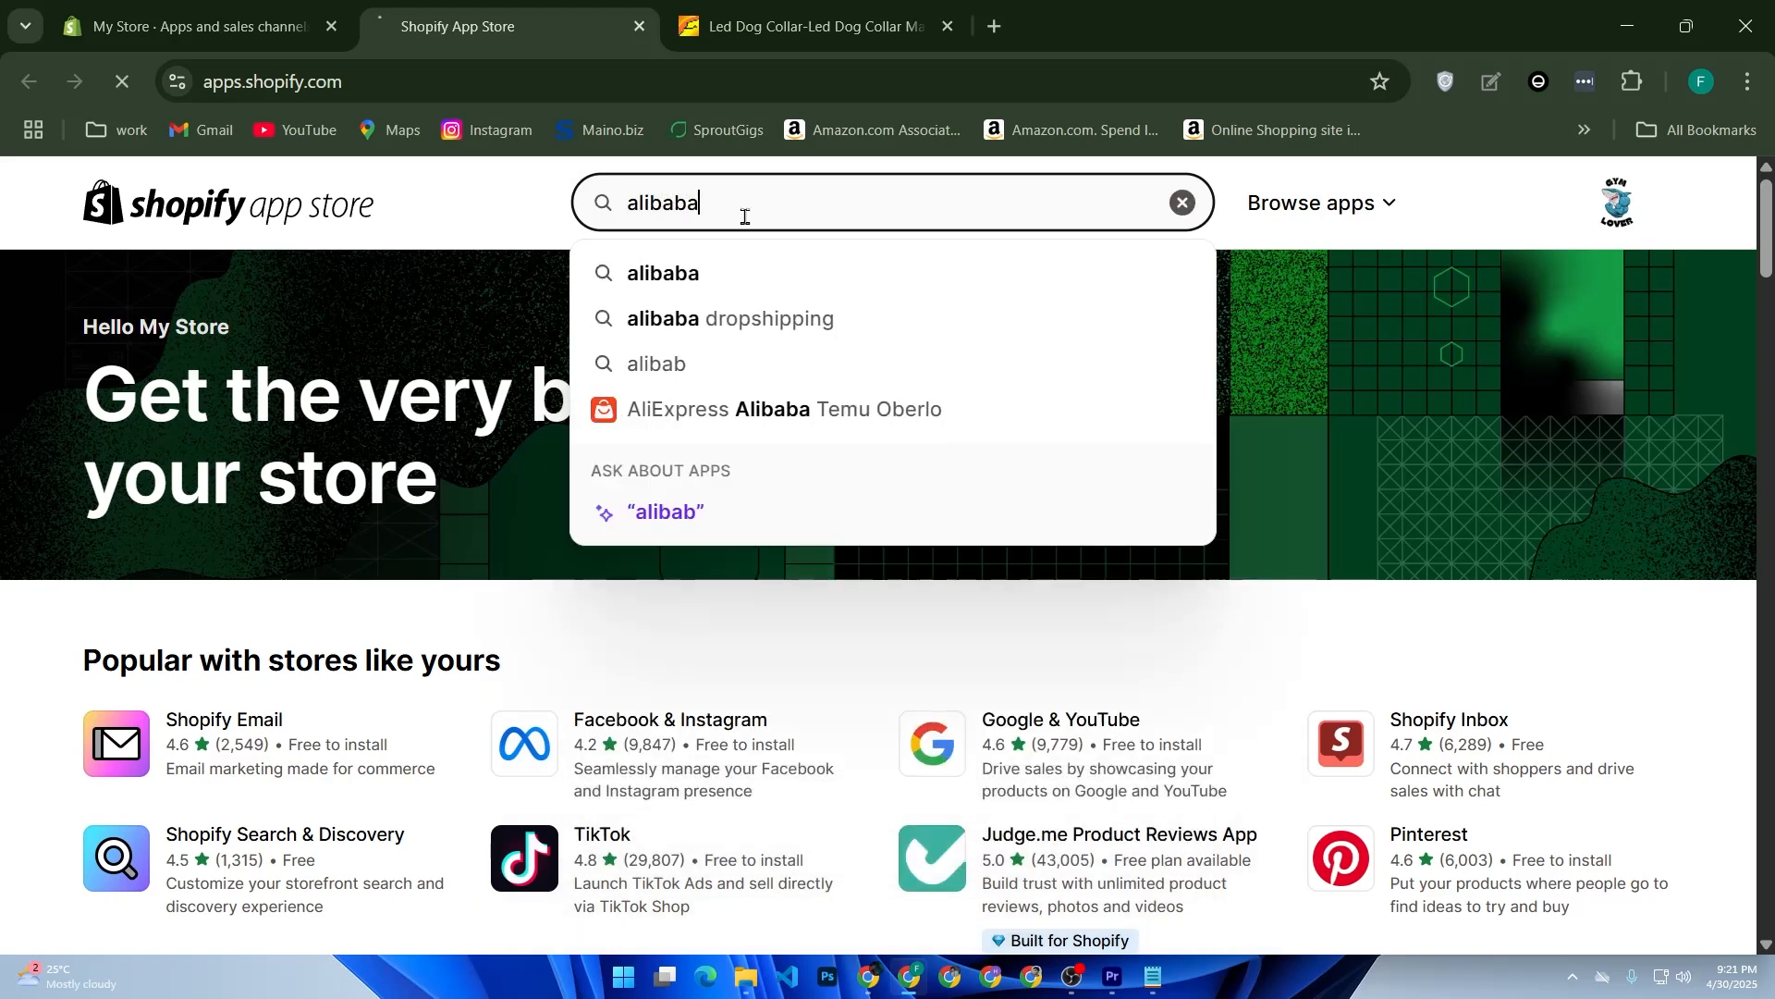
pyautogui.press('Return')
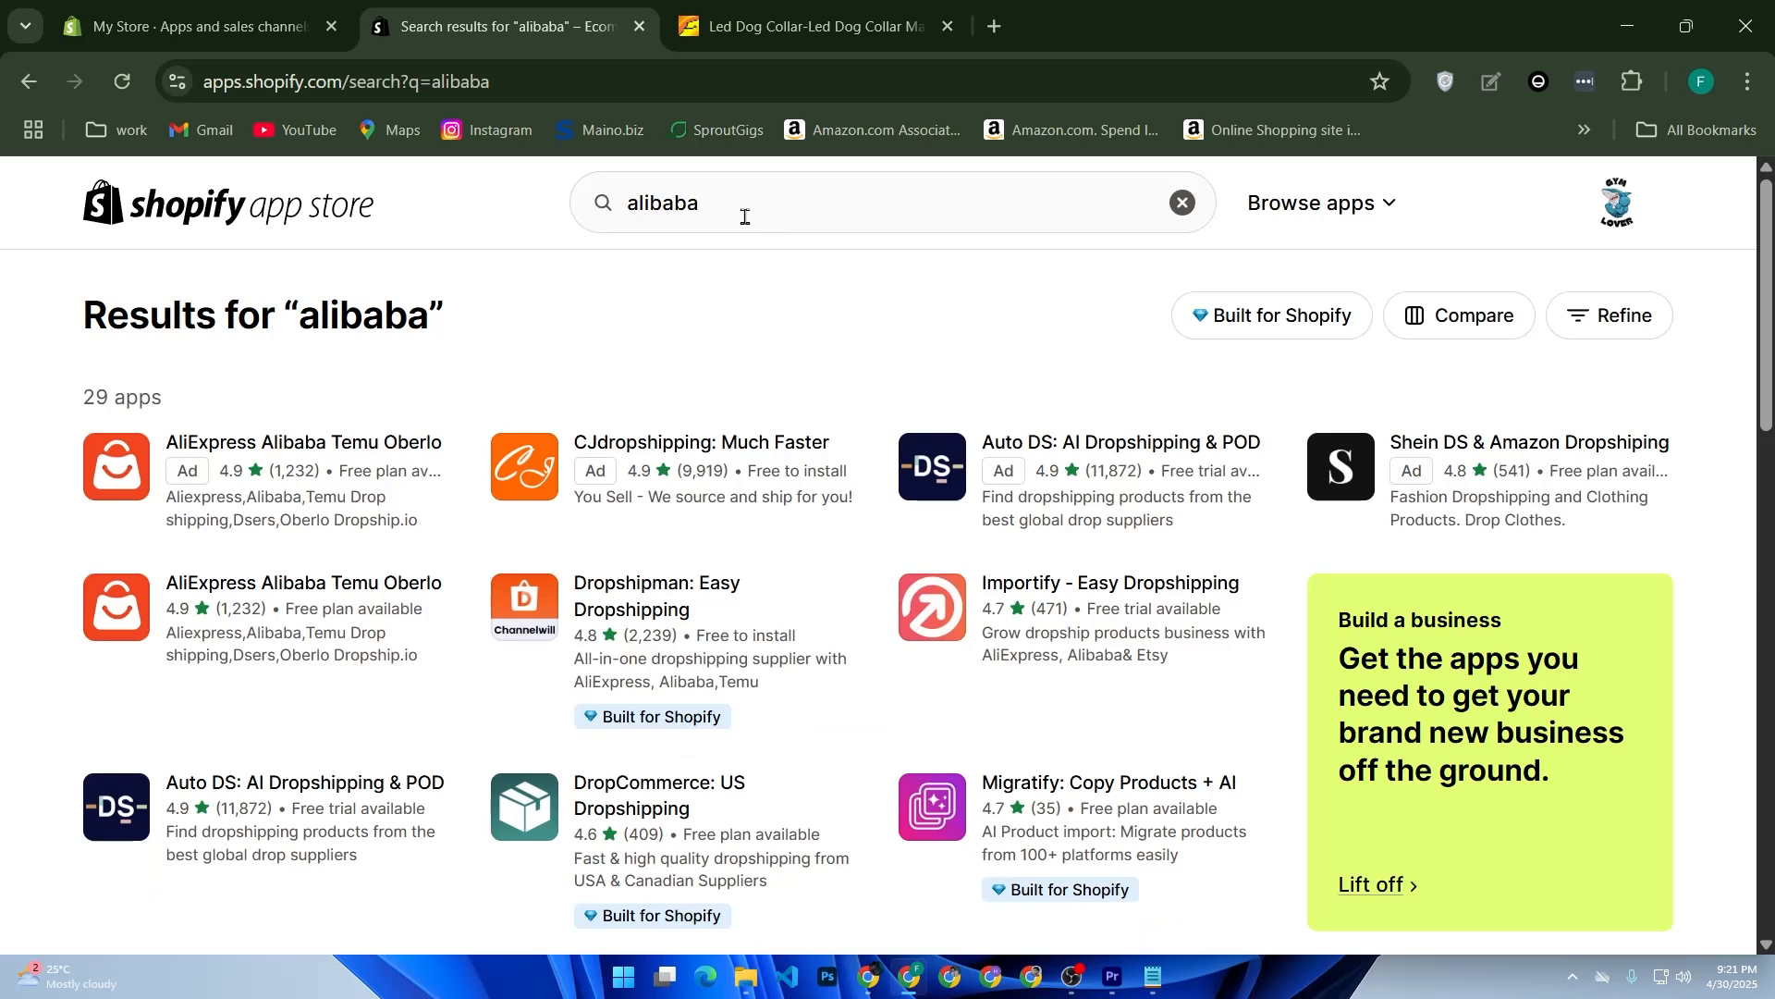
# - Search the Shopify App Store for "dsers" instead and open the DSers-AliExpress Dropshipping app page
pyautogui.click(745, 216)
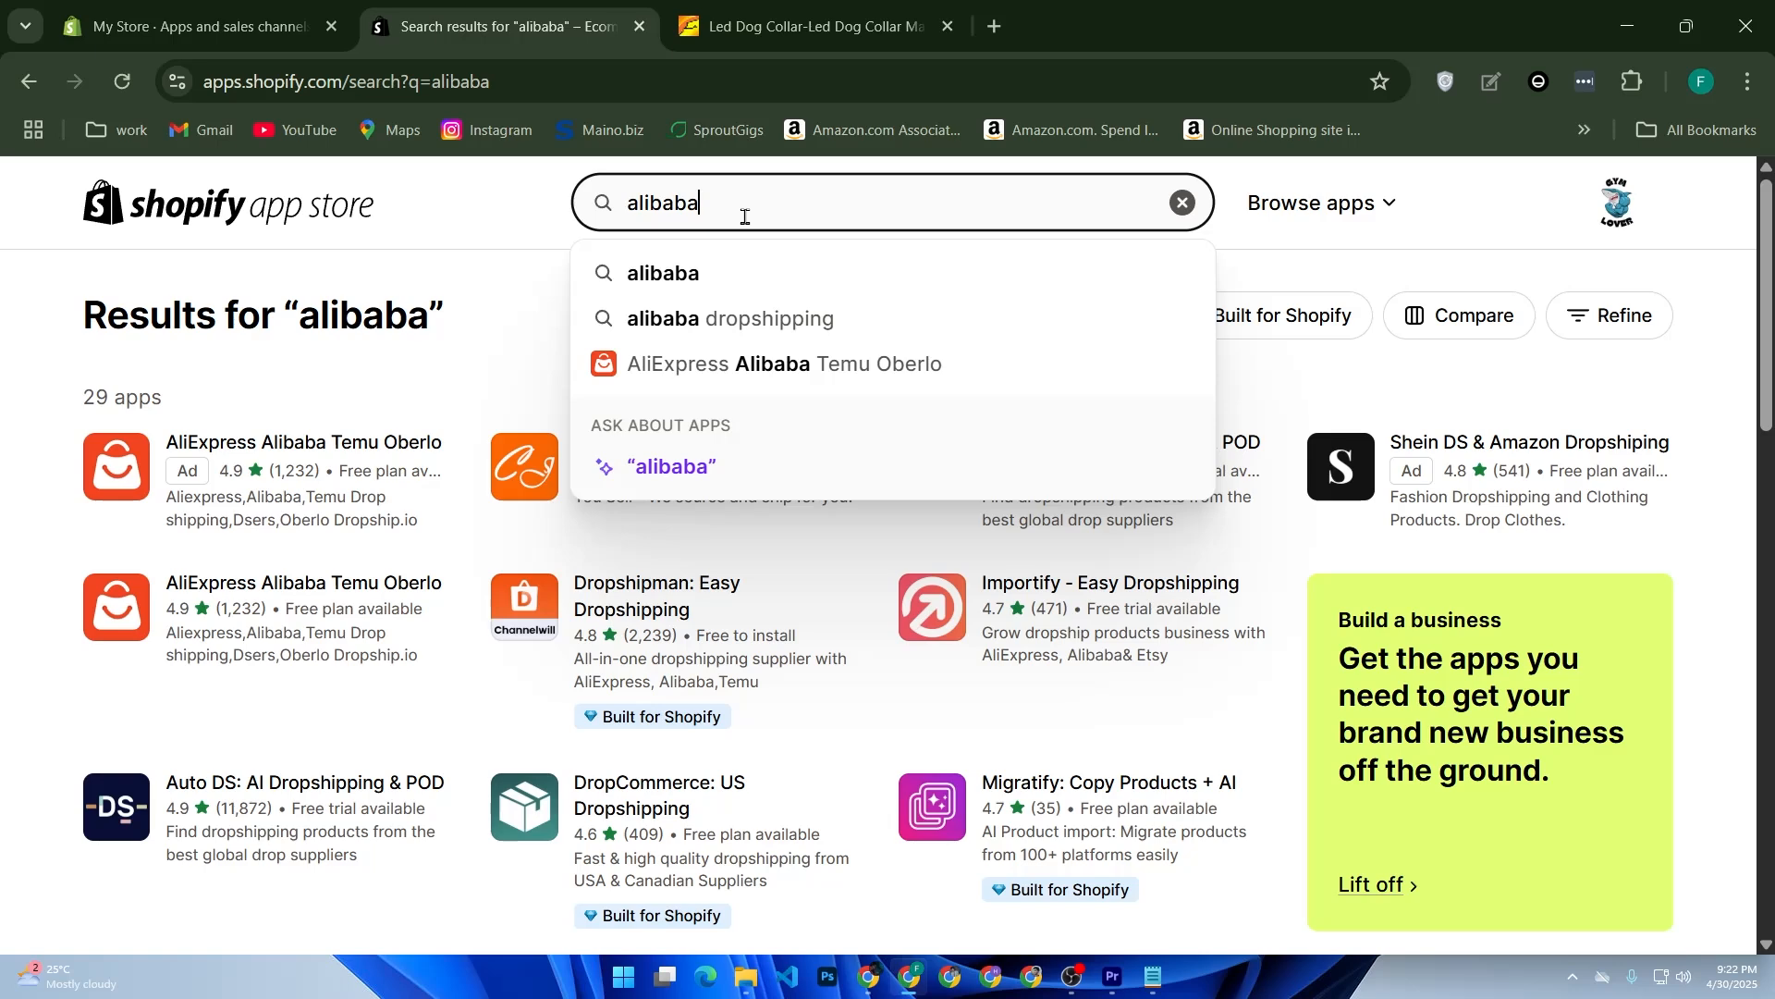
pyautogui.press('BackSpace')
pyautogui.press('BackSpace')
pyautogui.press('BackSpace')
pyautogui.press('BackSpace')
pyautogui.press('BackSpace')
pyautogui.press('BackSpace')
pyautogui.press('BackSpace')
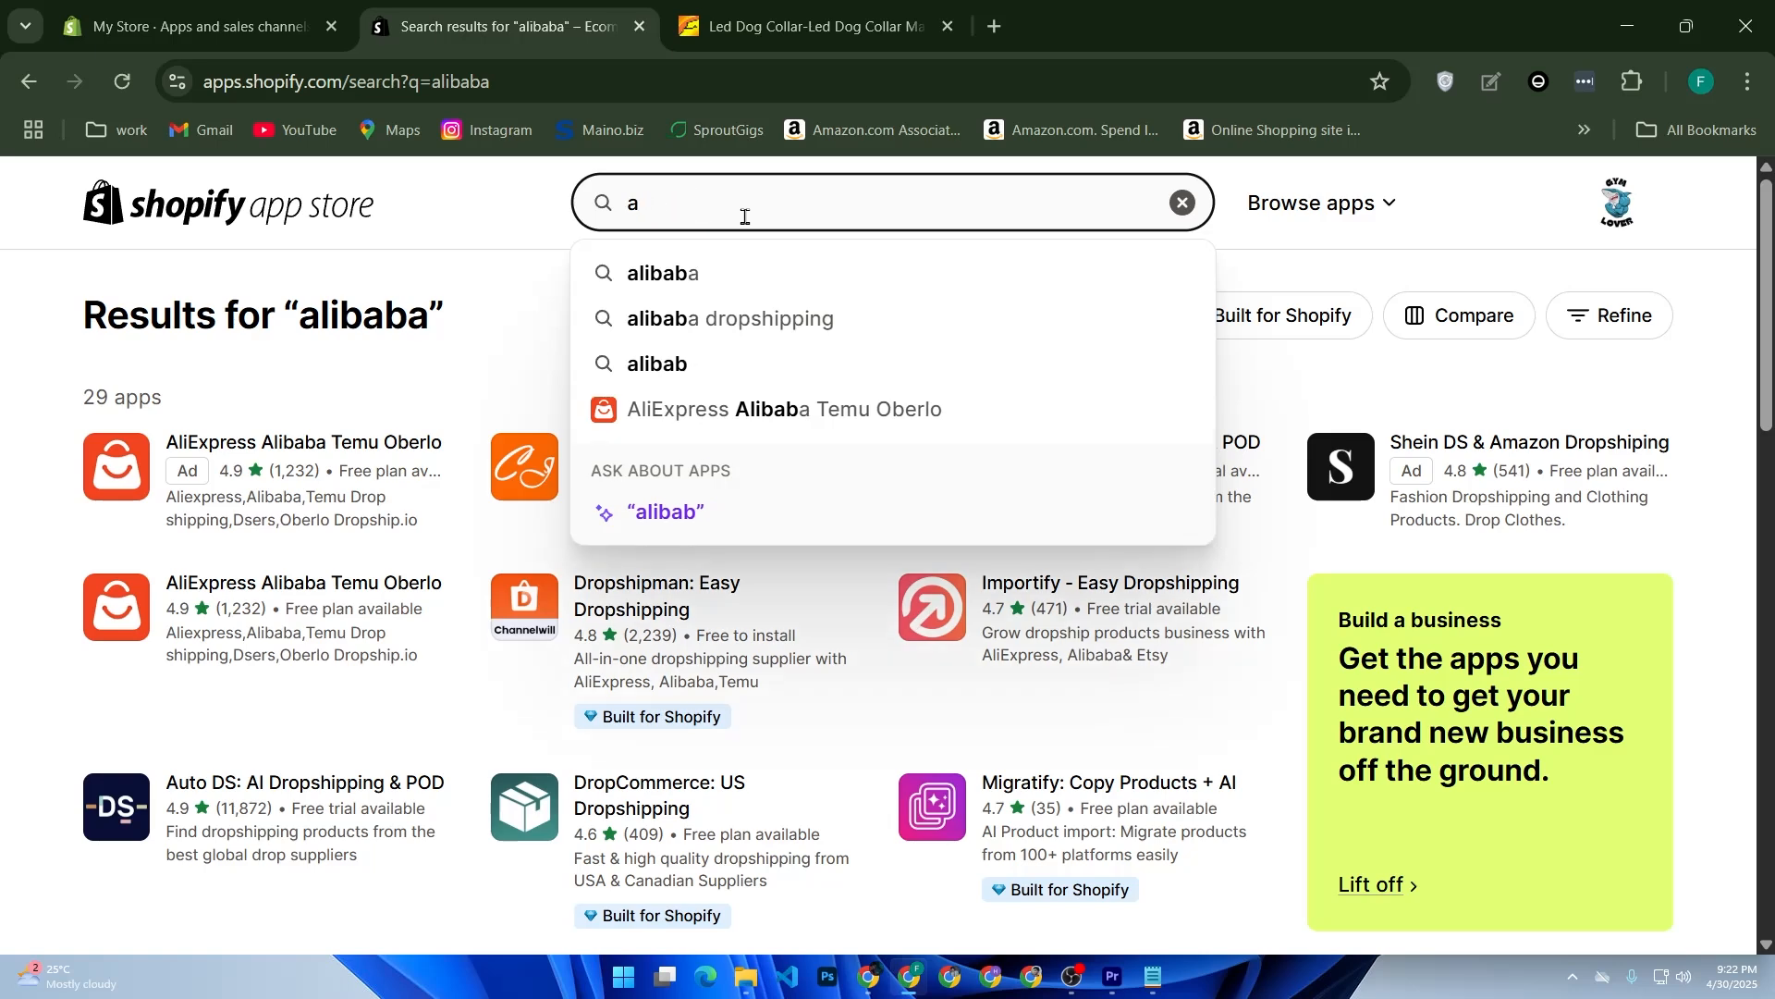
pyautogui.write('dseer')
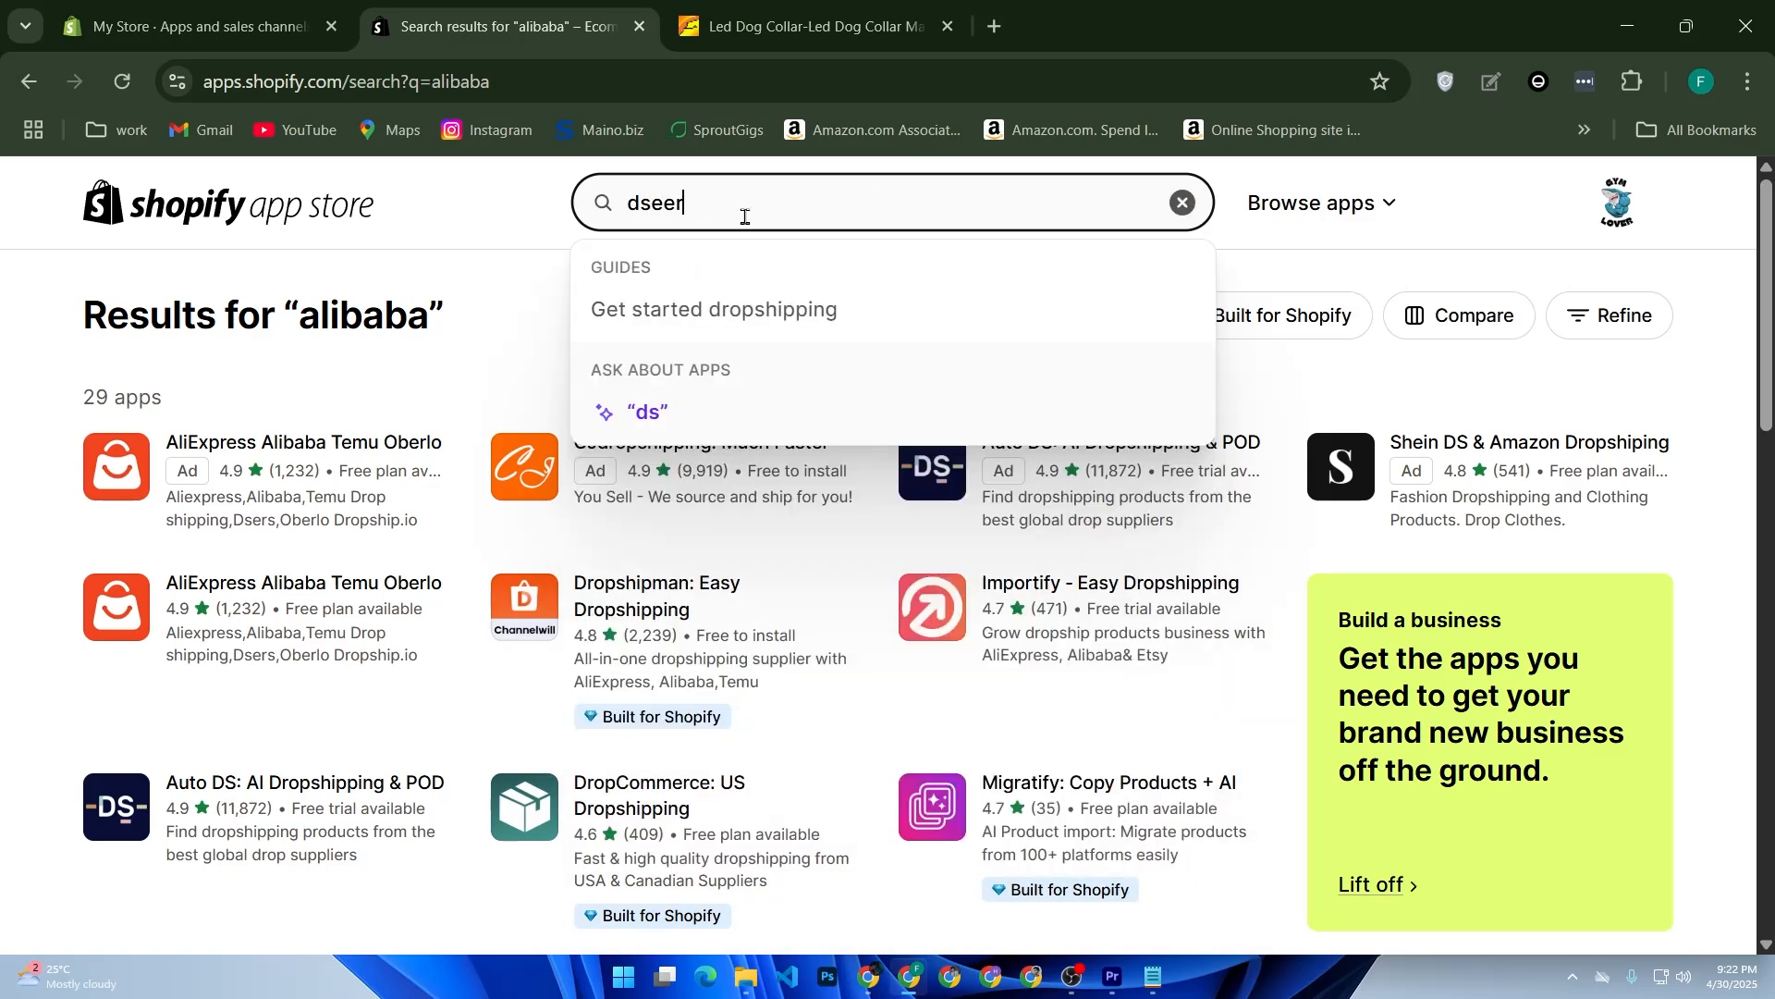
pyautogui.press('BackSpace')
pyautogui.press('BackSpace')
pyautogui.write('rs')
pyautogui.click(746, 220)
pyautogui.press('Return')
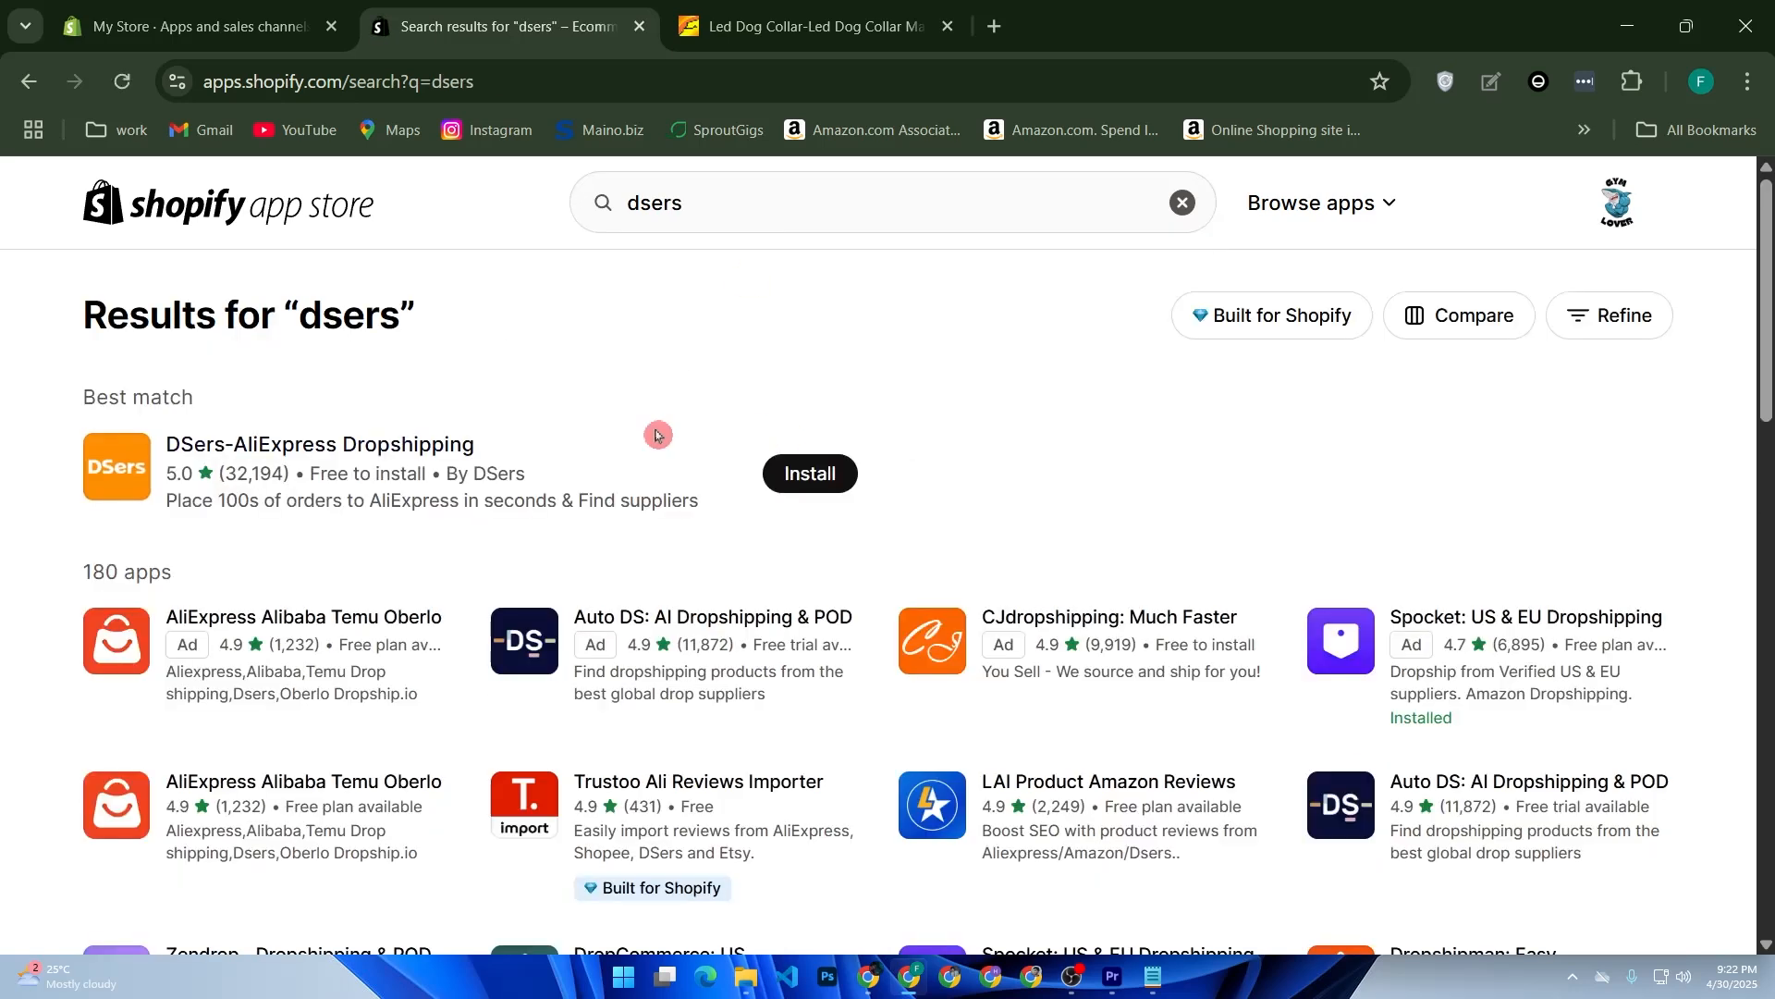
pyautogui.click(402, 473)
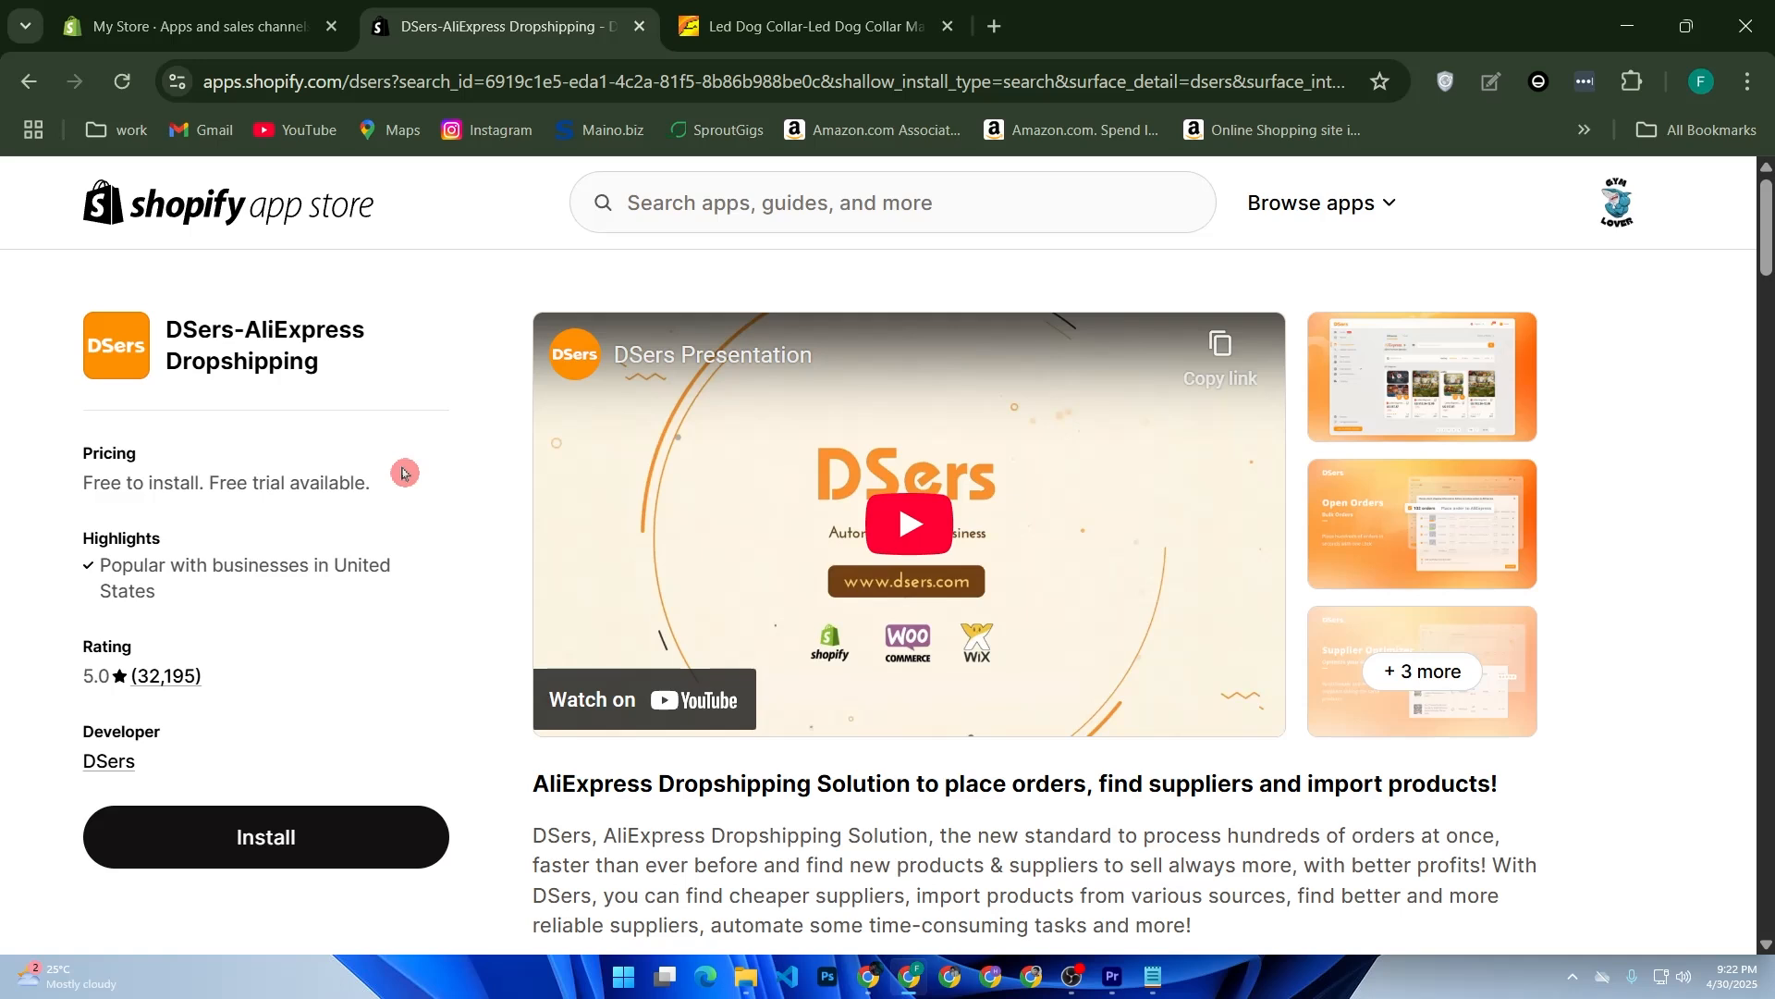
# - Return to the store's settings and view the supported payment methods in the Payments settings
pyautogui.click(126, 36)
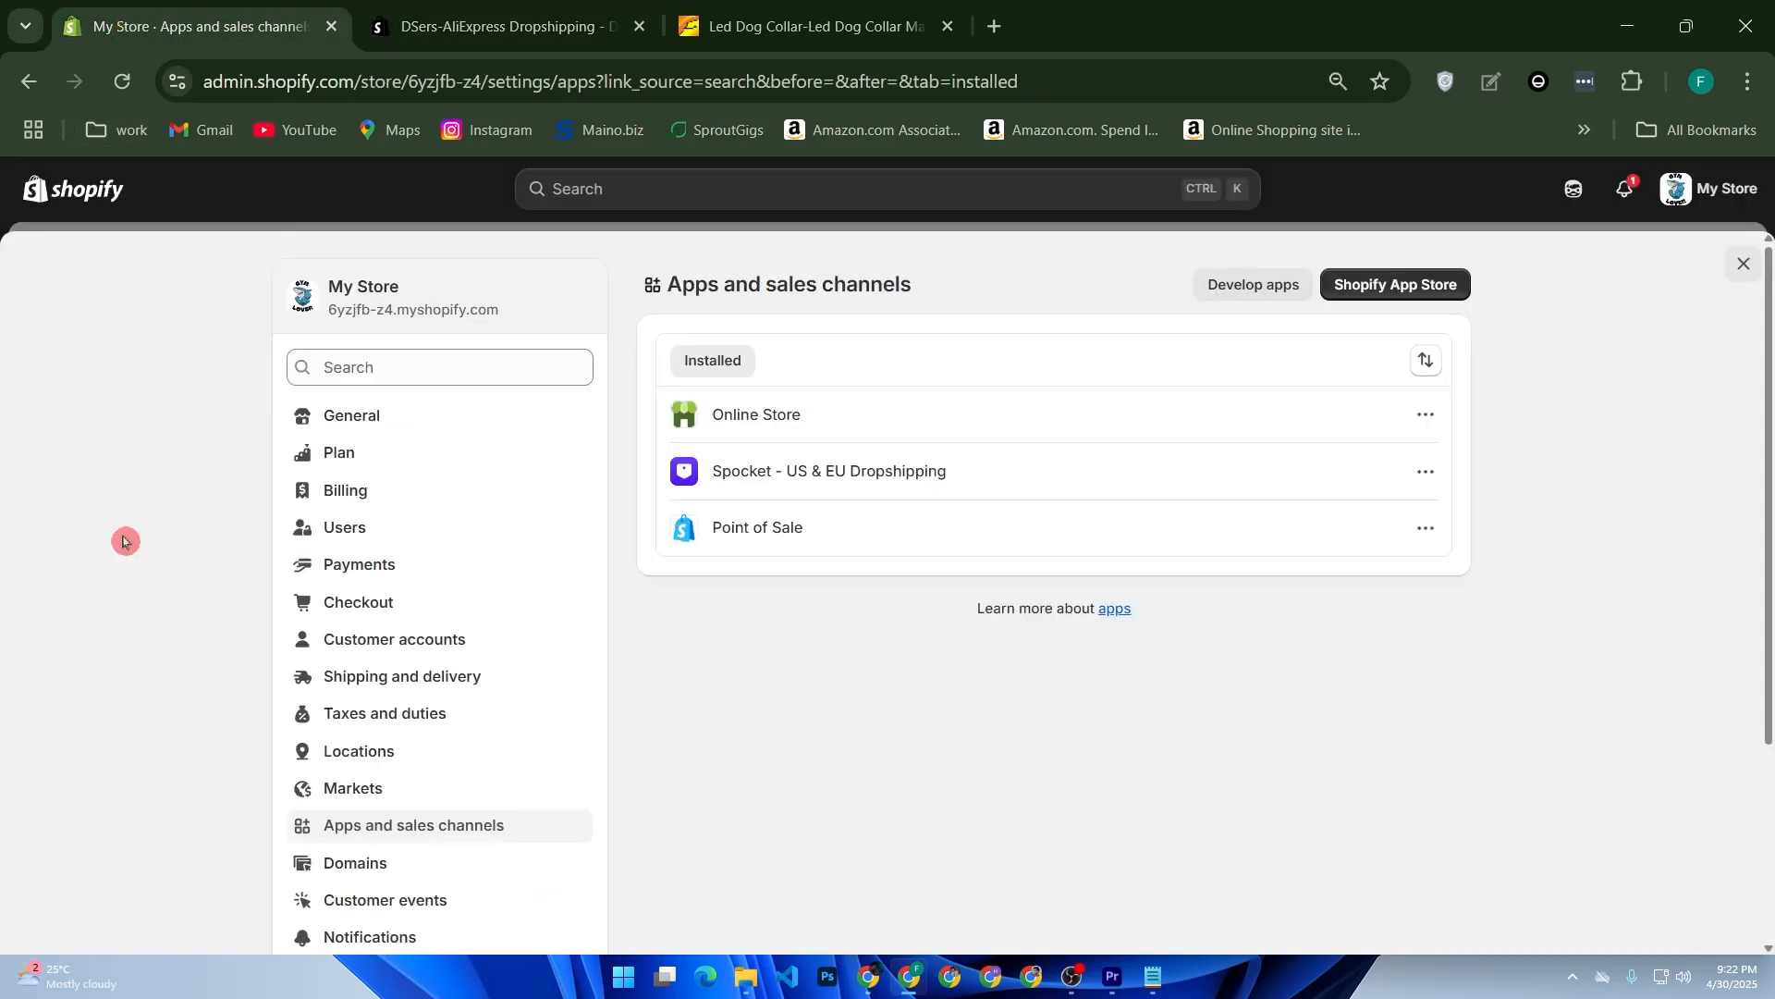
pyautogui.click(413, 608)
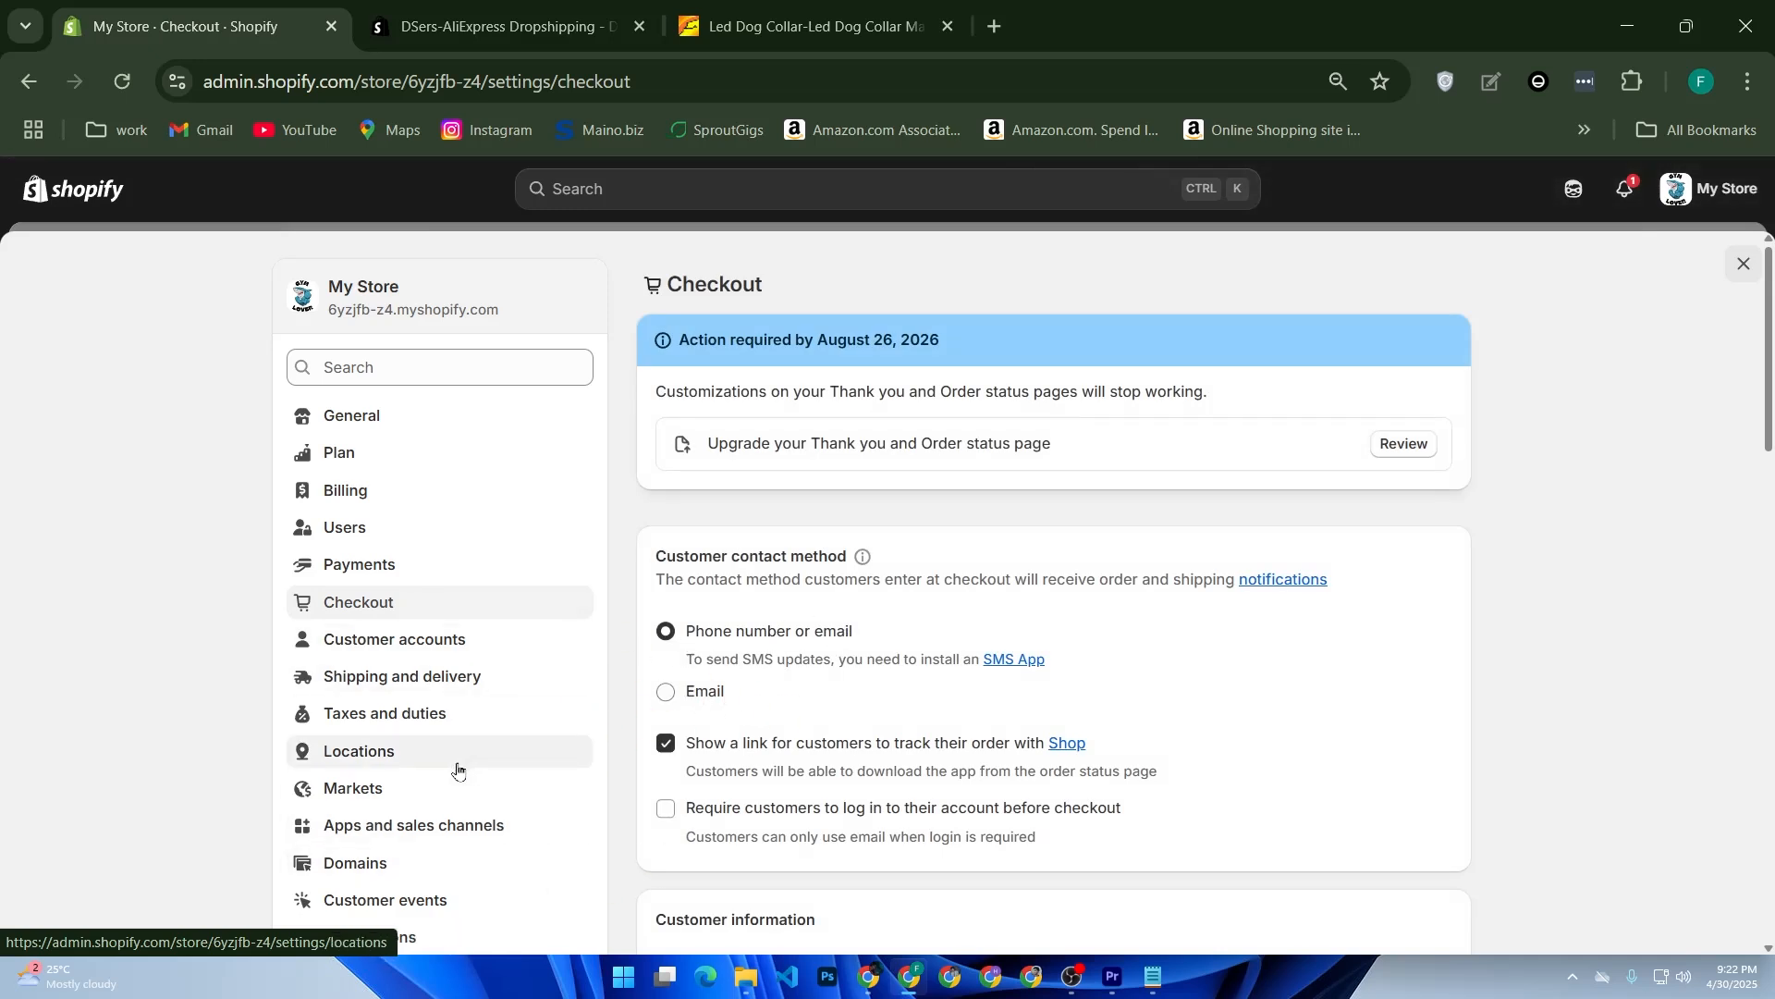
pyautogui.click(425, 566)
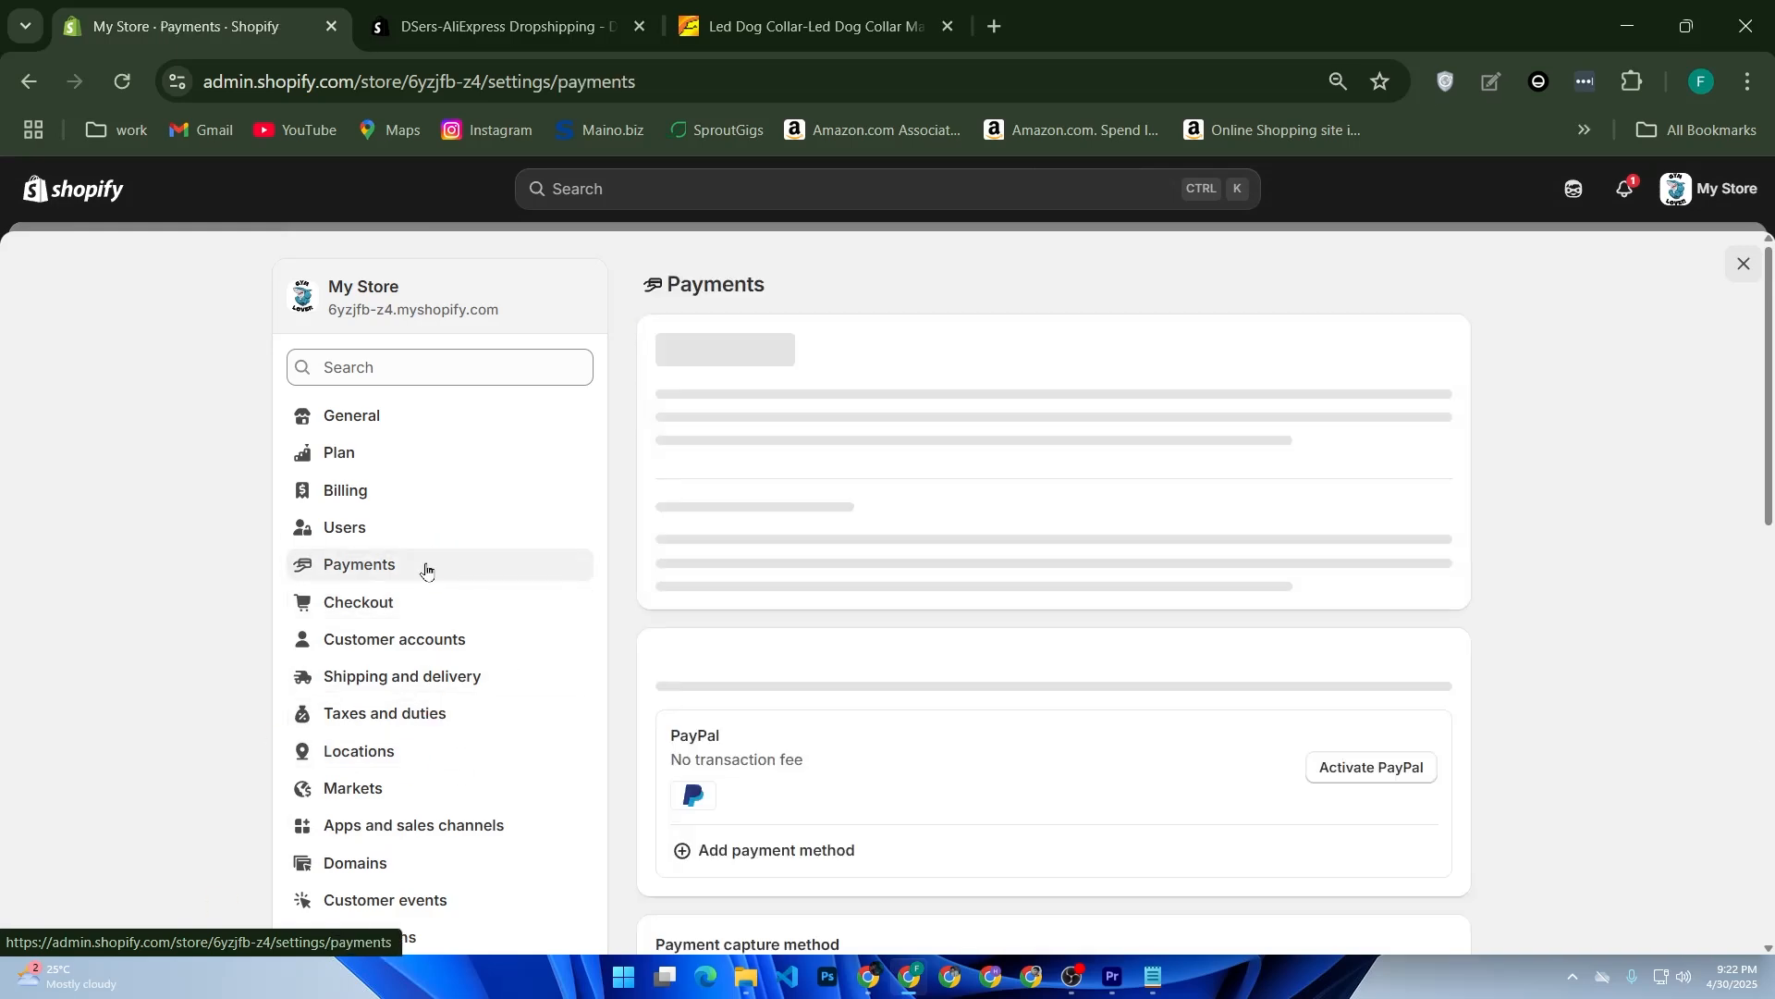
pyautogui.scroll(-5, 914, 593)
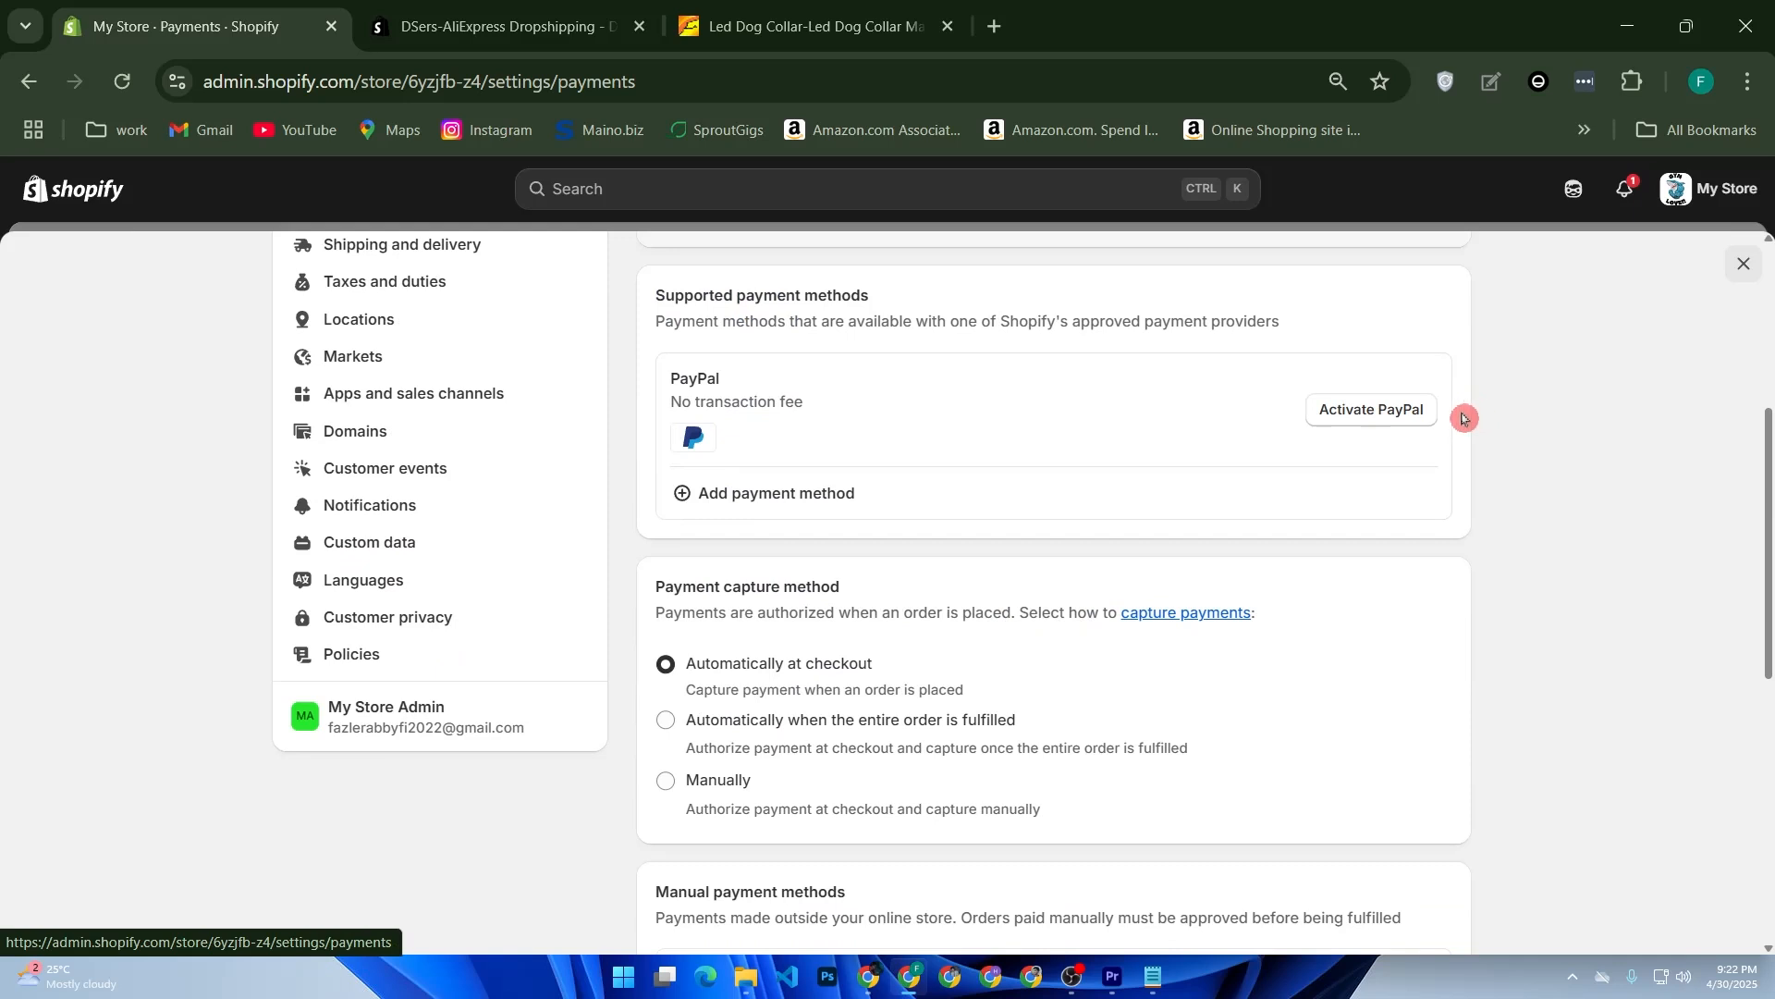